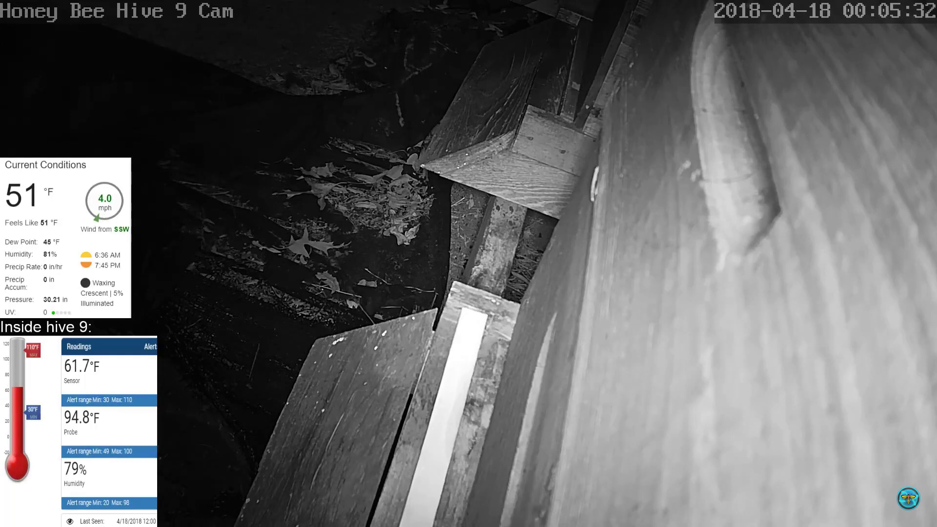
Bring up the Enclosure Company's IP Ratings Explained page in Chrome, leaving the hive video
mouse_move(652, 250)
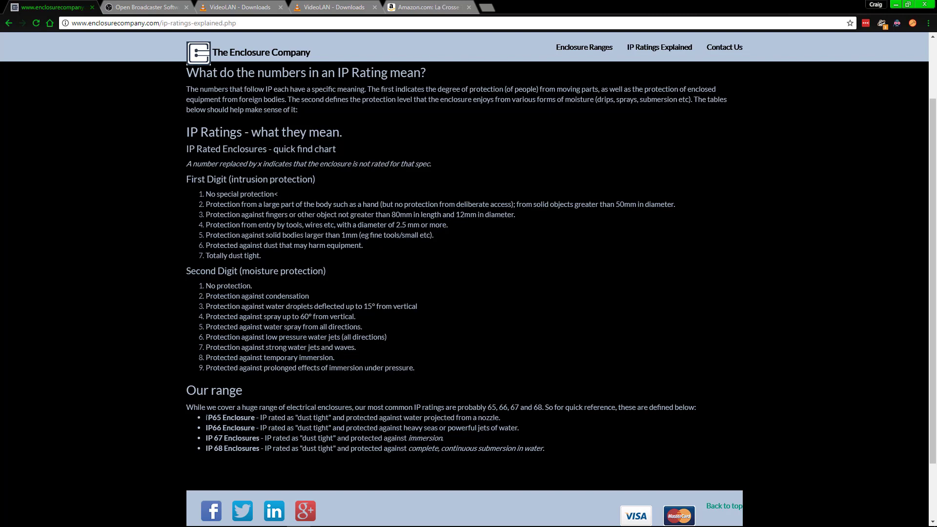
drag(205, 417, 221, 418)
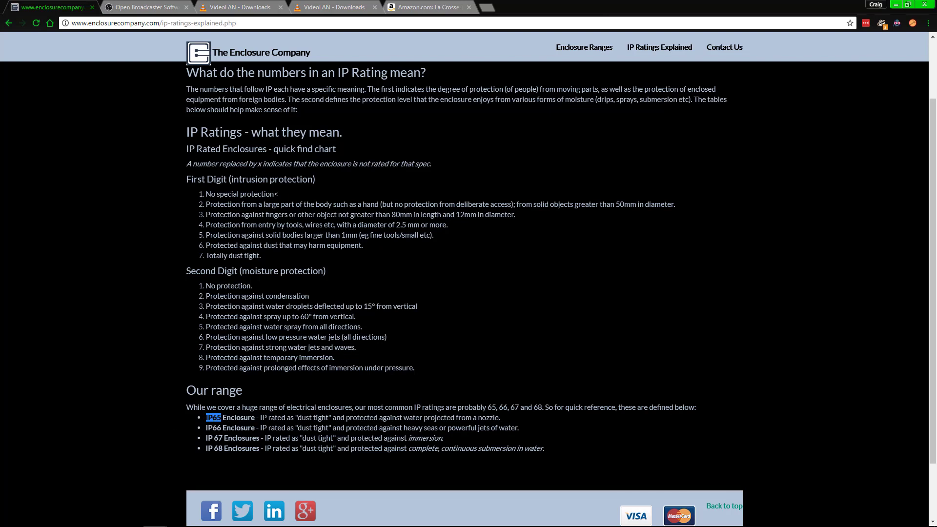
drag(205, 428, 223, 428)
click(224, 428)
drag(405, 427, 437, 428)
click(405, 428)
click(572, 419)
drag(325, 418, 489, 418)
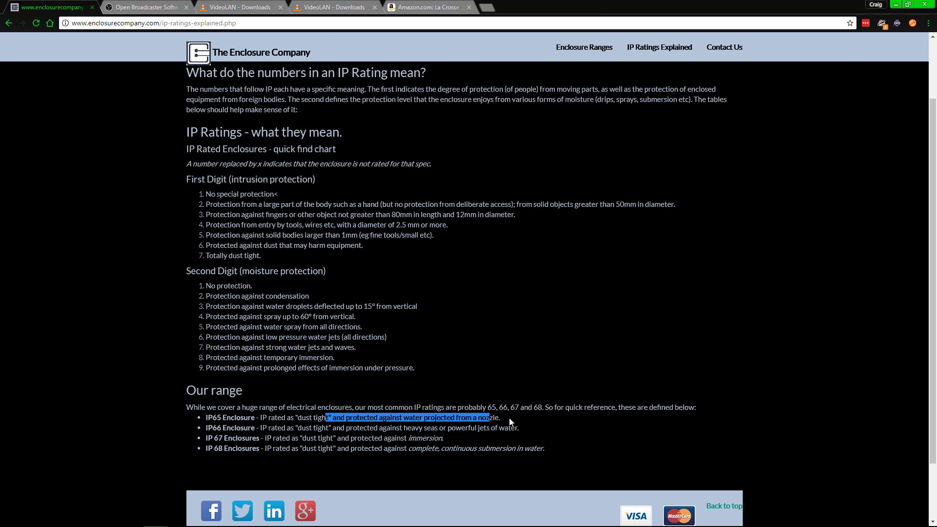
click(508, 420)
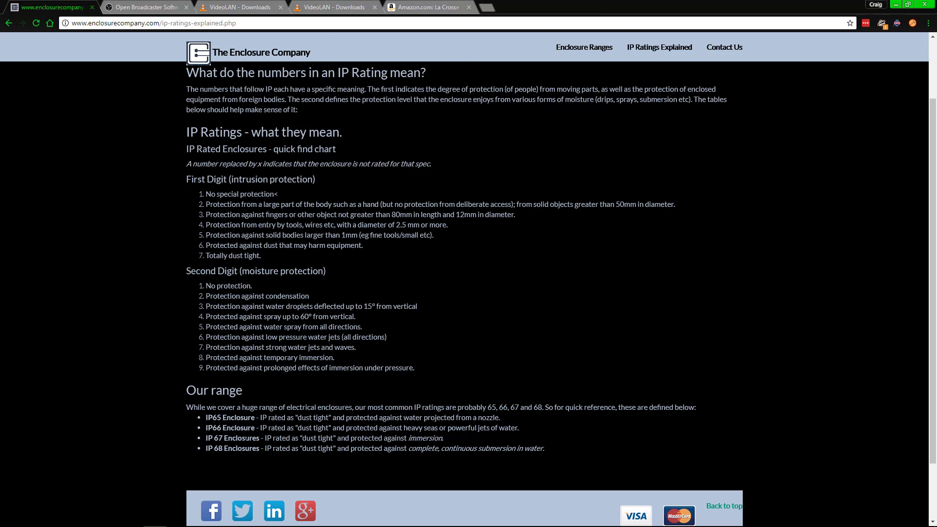
drag(218, 438, 232, 432)
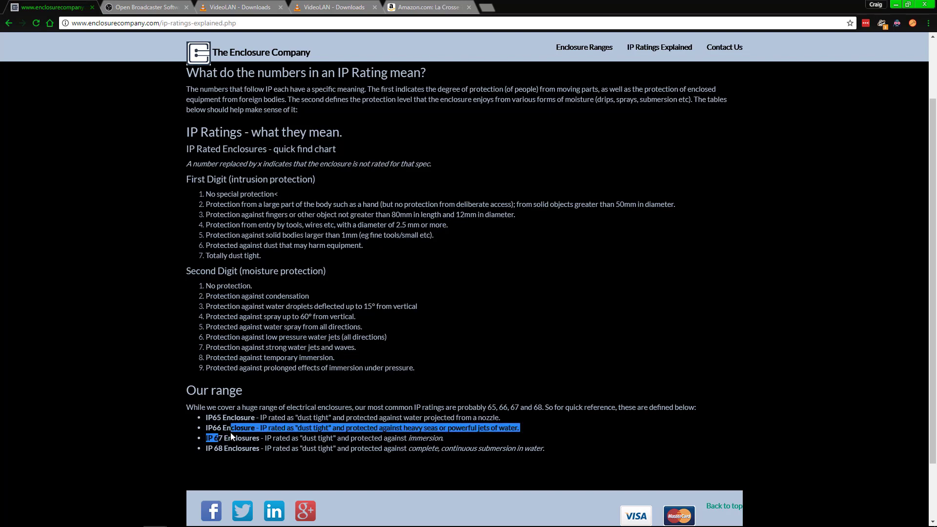
click(226, 438)
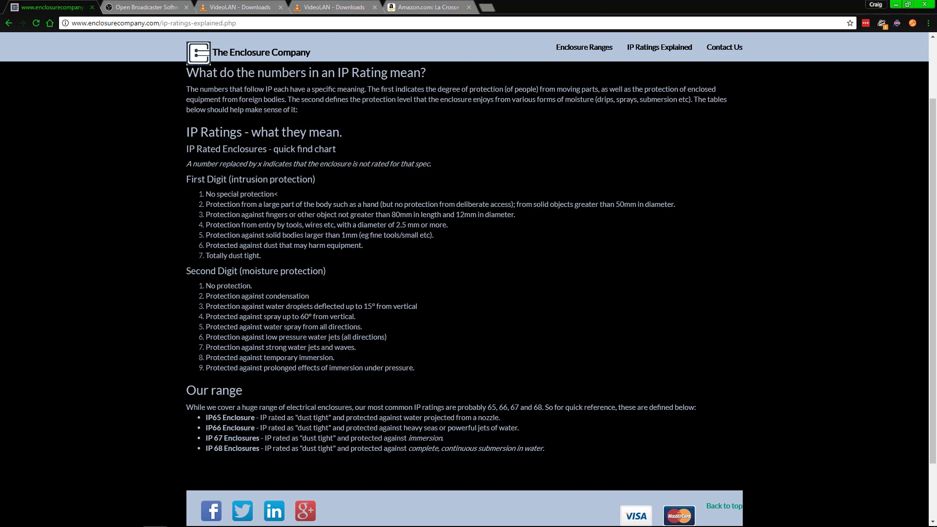
drag(205, 420, 225, 420)
click(223, 420)
drag(205, 418, 221, 418)
click(222, 418)
click(255, 408)
drag(205, 428, 221, 428)
click(162, 289)
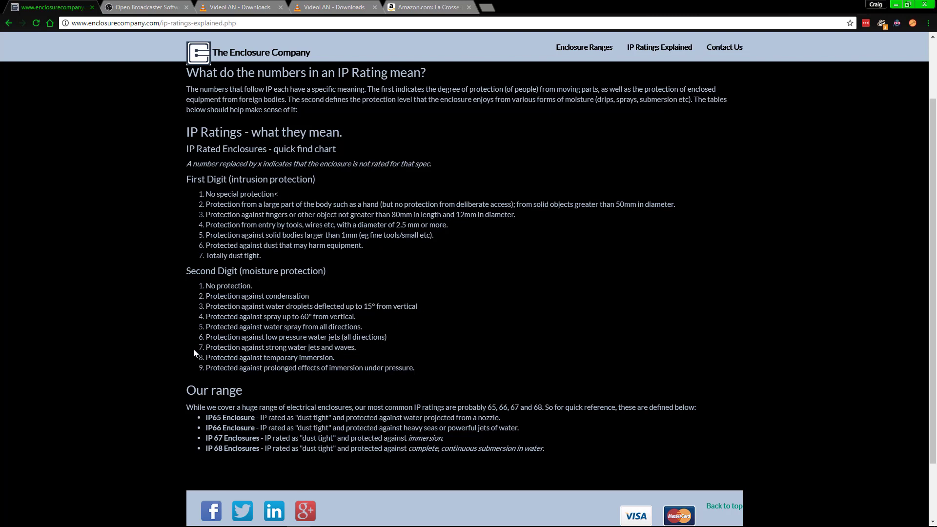
View the OBS Studio download page, then the VideoLAN VLC 2.2.4 for Windows download page
click(125, 6)
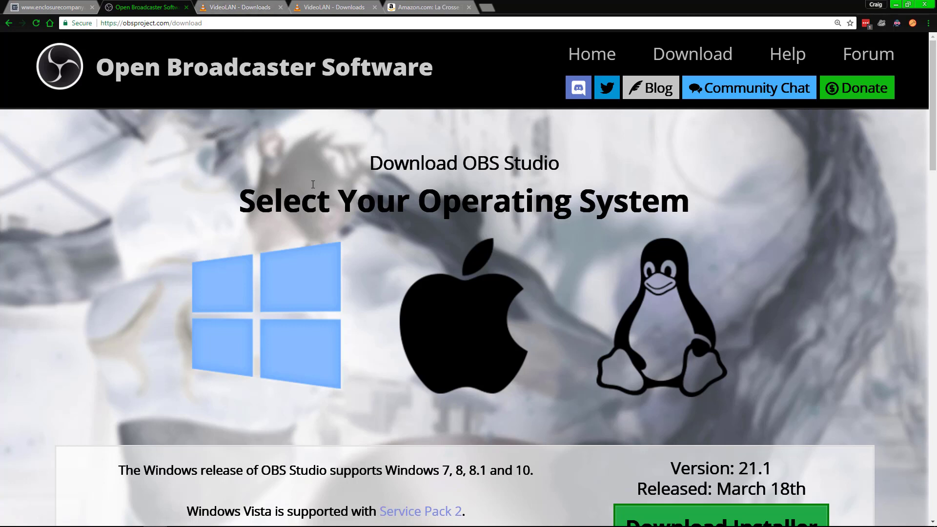
click(258, 7)
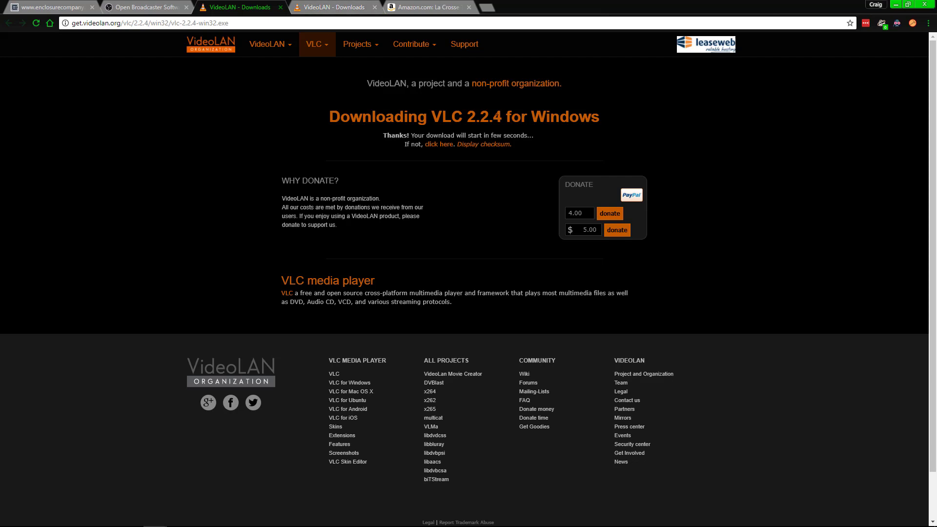
View the VLC 64-bit download page, then the Amazon La Crosse TX6U sensor page
click(347, 4)
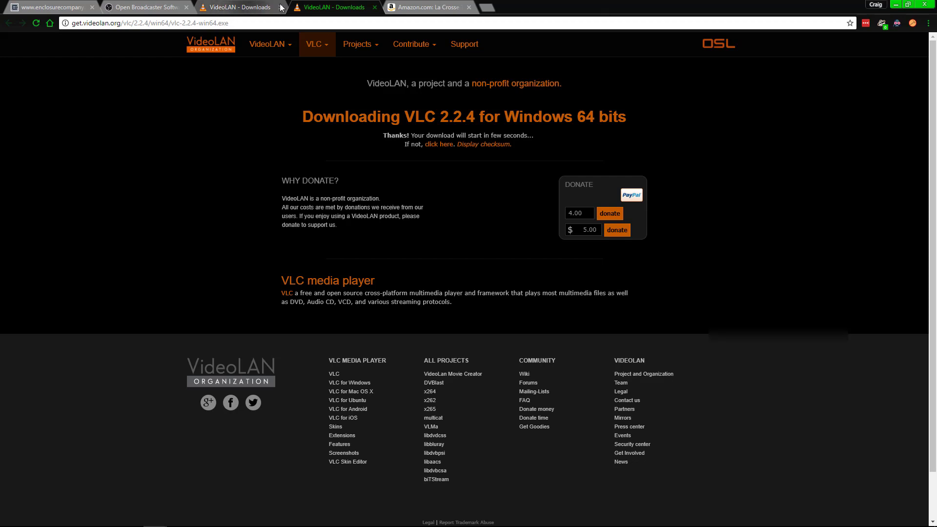
click(404, 7)
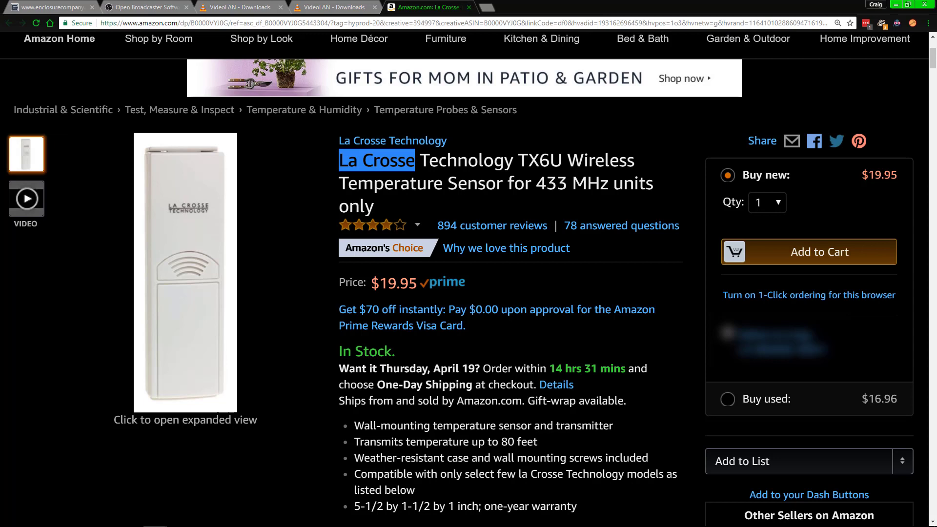
Minimize Chrome to reveal the iSpy Bee Cam video source settings
key(alt+Tab)
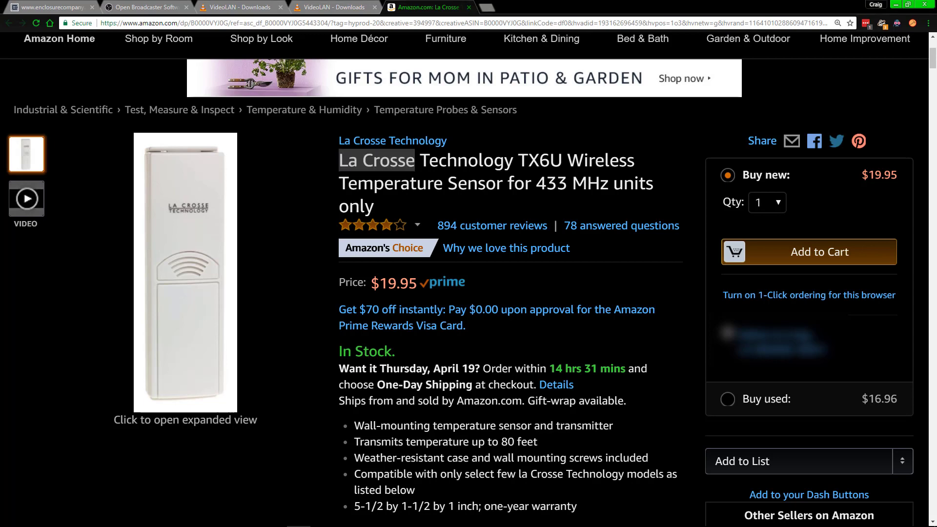
click(896, 4)
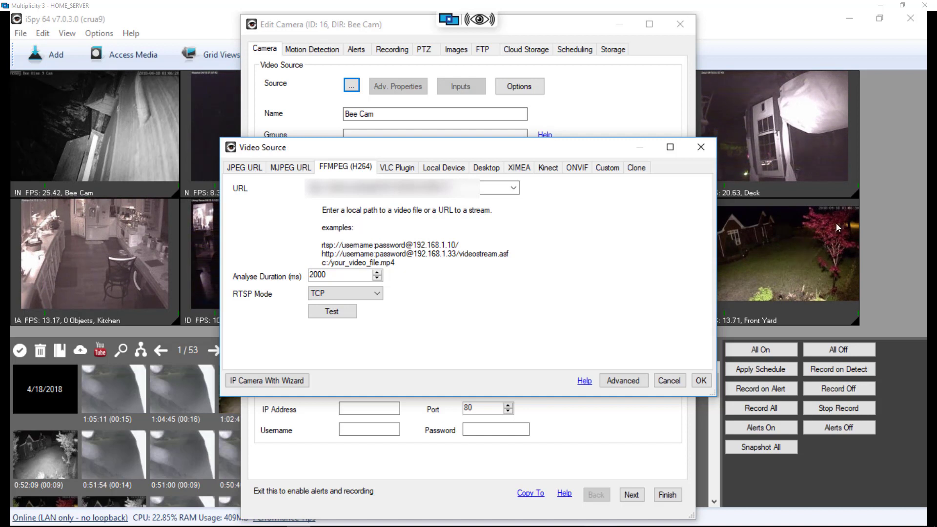
mouse_move(547, 4)
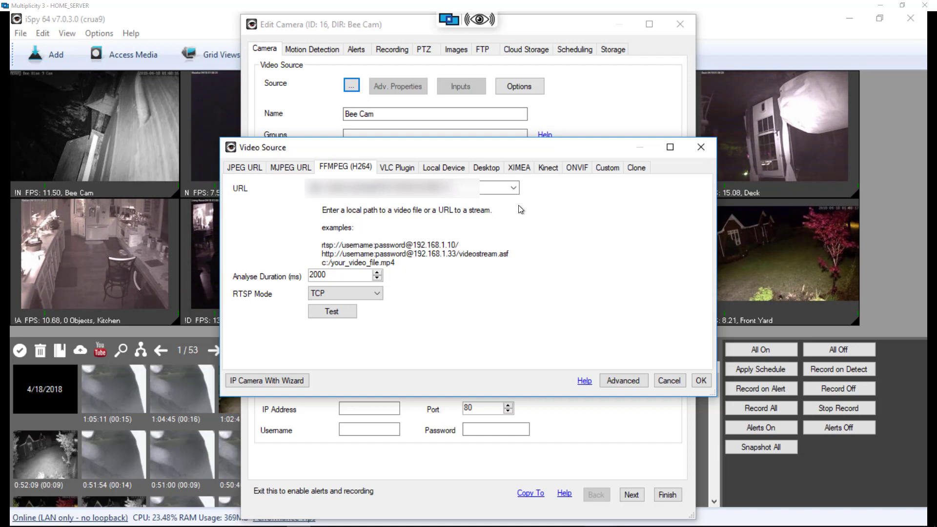
mouse_move(495, 9)
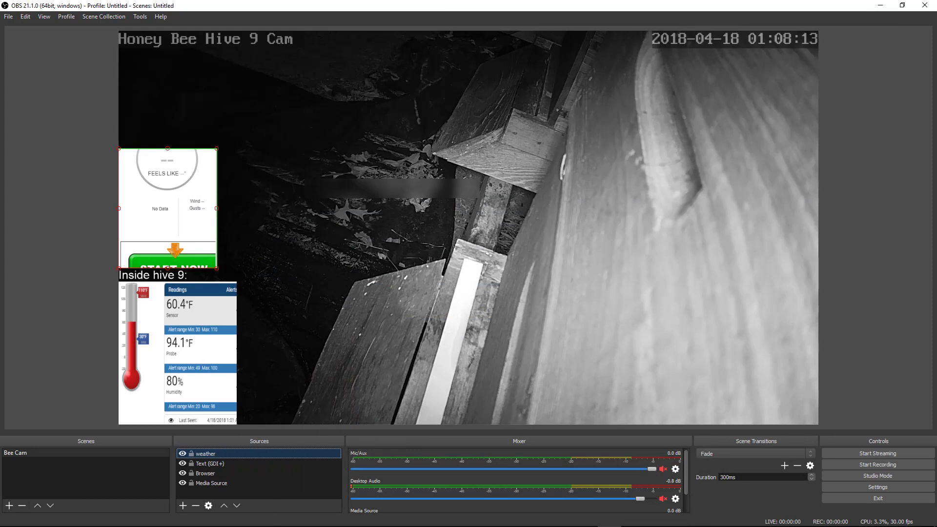
mouse_move(613, 522)
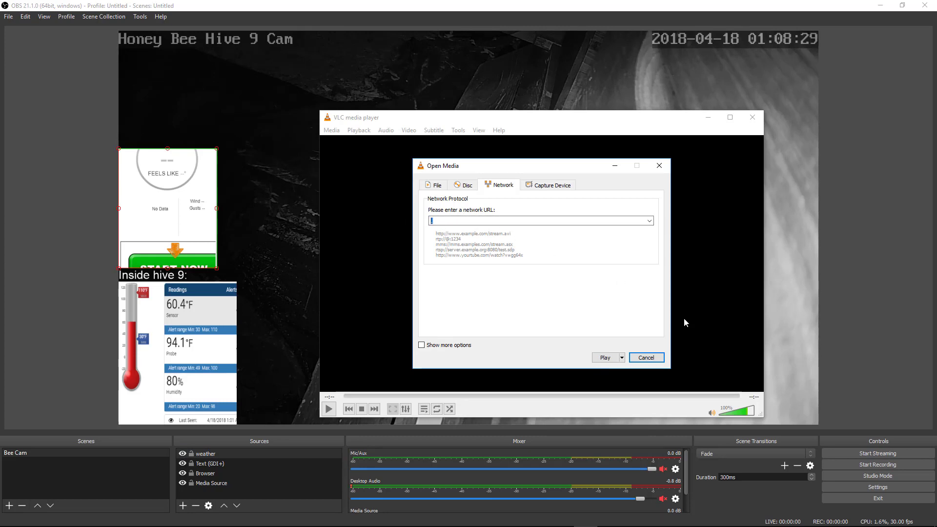
click(647, 359)
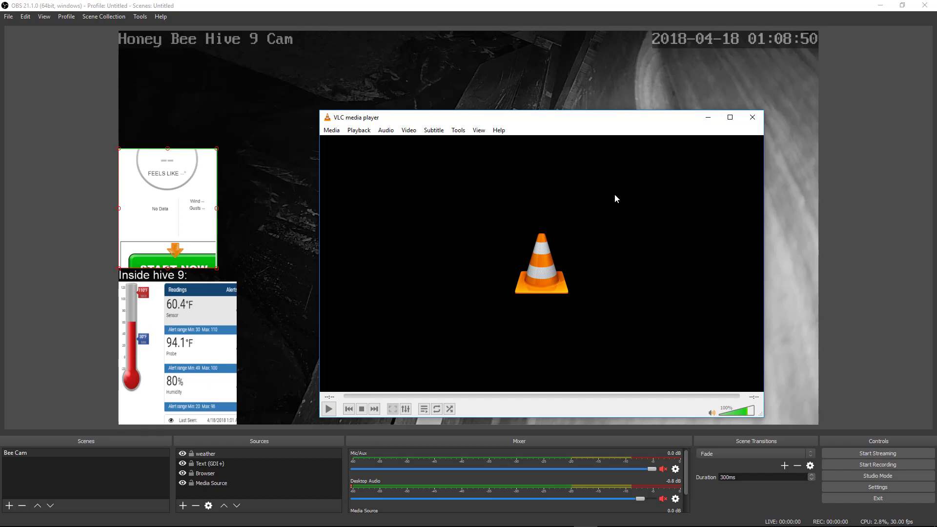
click(441, 4)
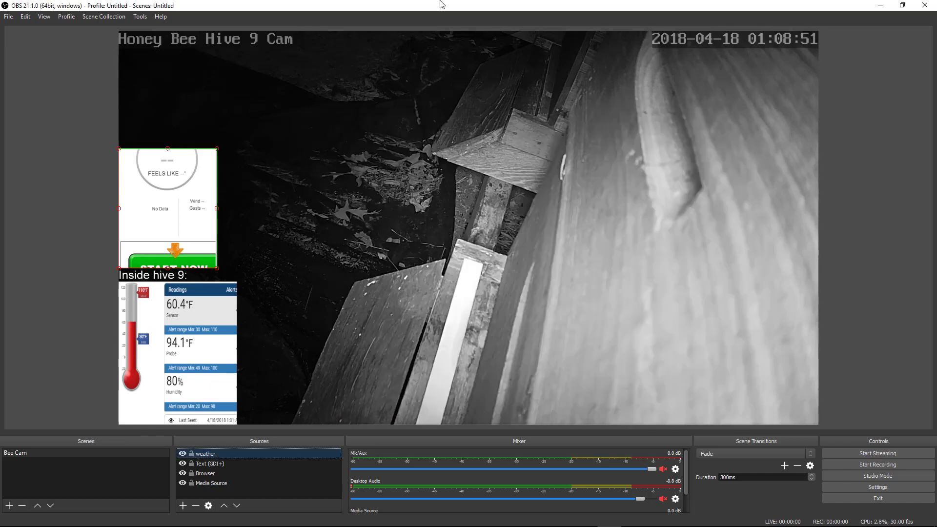
Add a new VLC Video Source to the Bee Cam scene
click(183, 506)
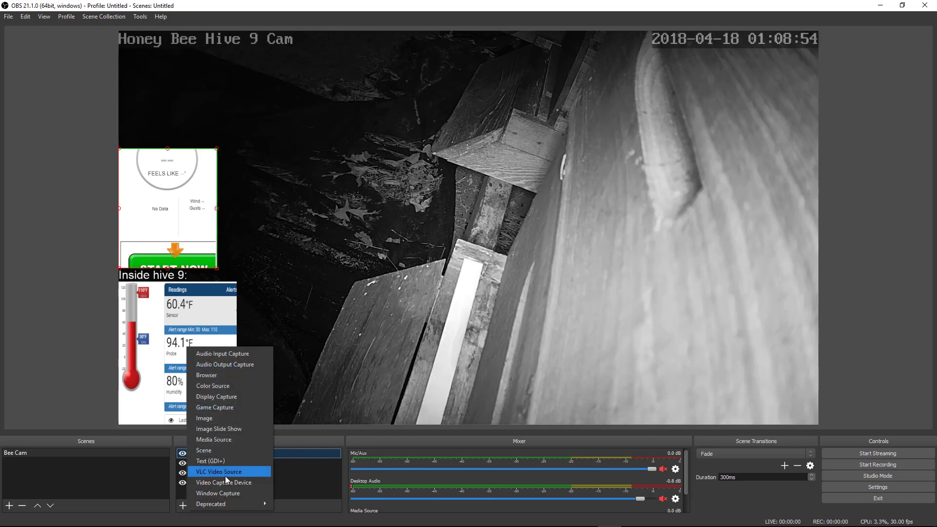
click(244, 473)
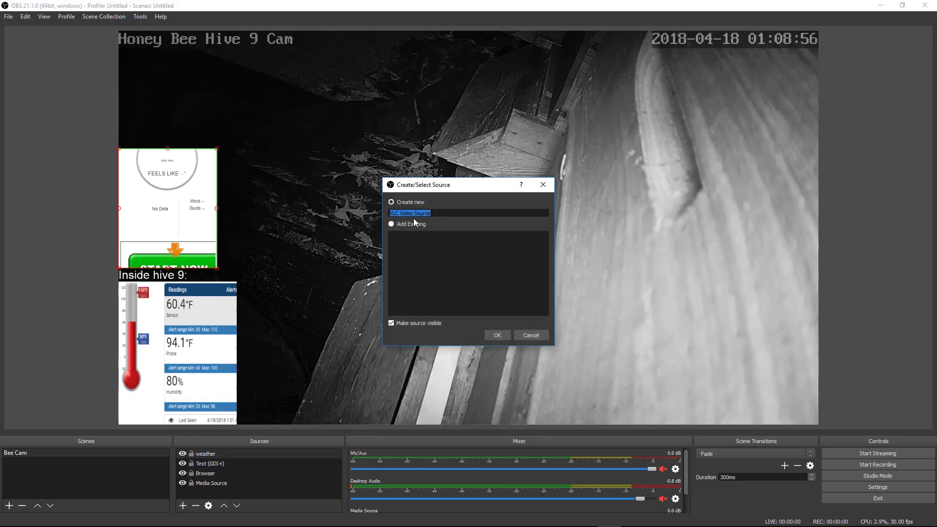
click(496, 336)
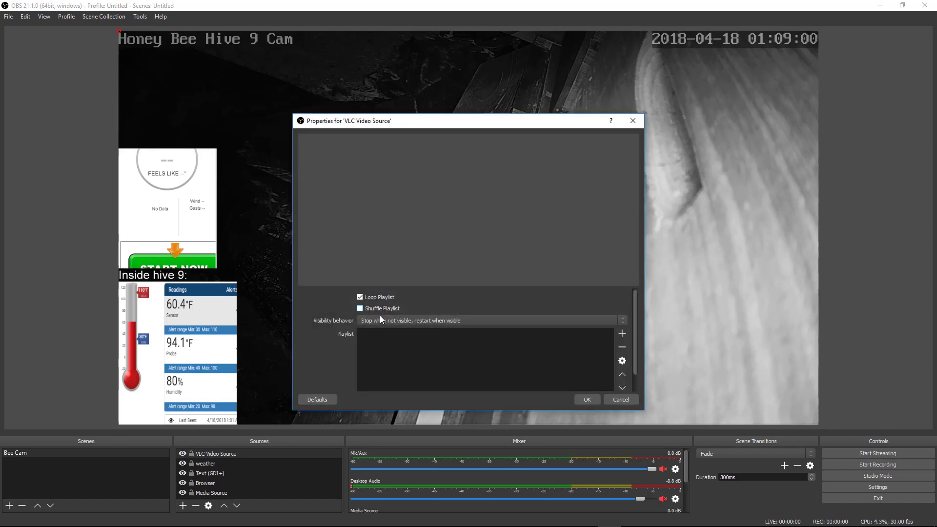
Start adding a stream address to its playlist, then cancel, leaving the playlist empty
click(622, 334)
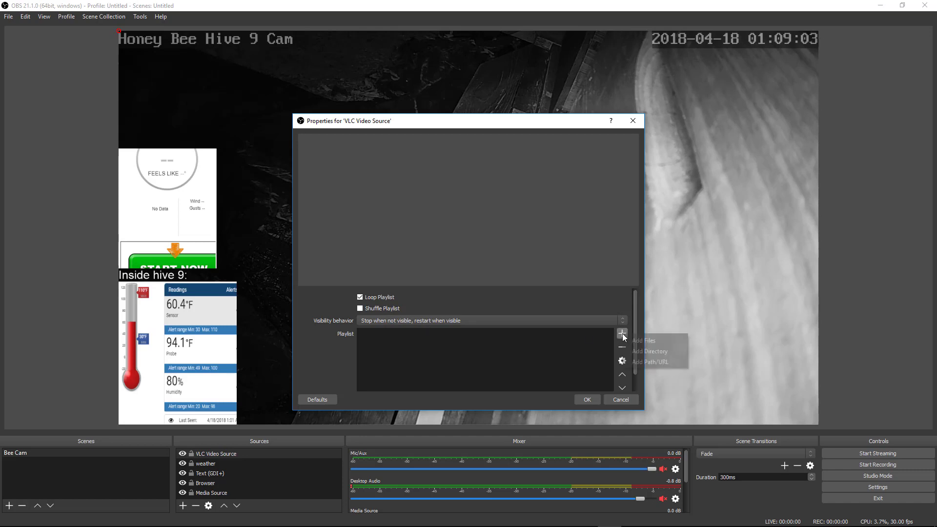
click(657, 362)
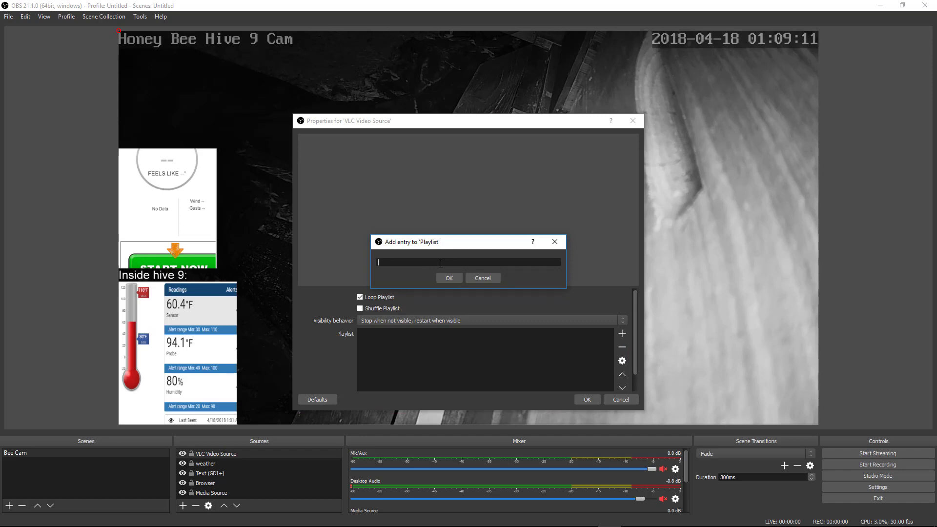
click(489, 278)
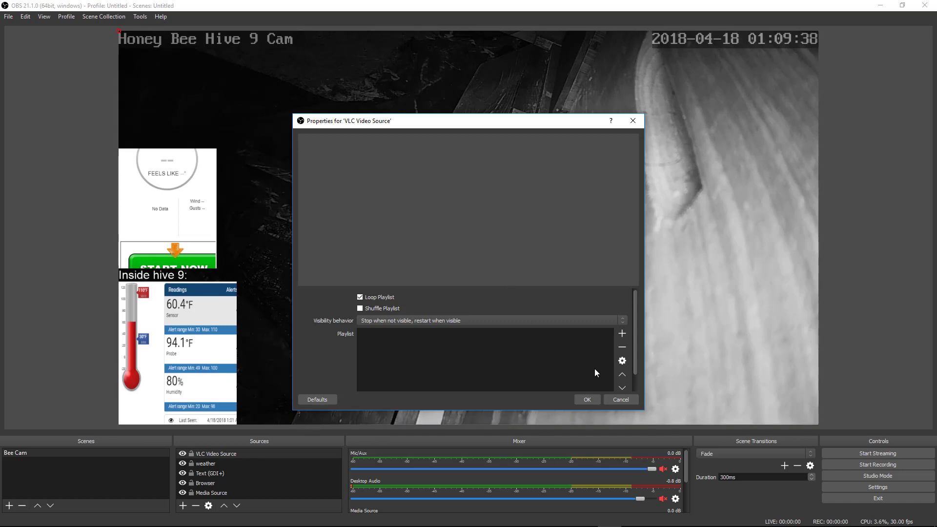
Discard the VLC settings, delete the VLC Video Source, and select the Media Source feed
click(620, 399)
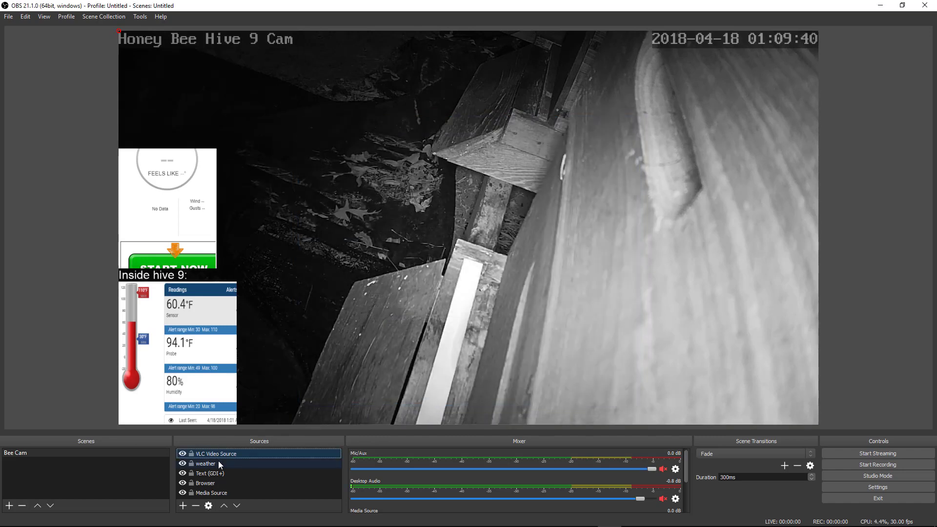
click(196, 506)
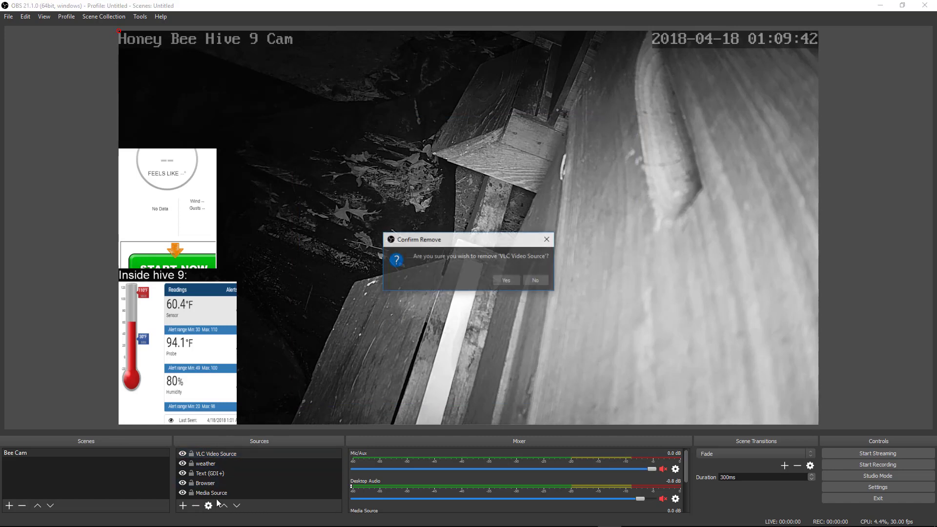
click(505, 281)
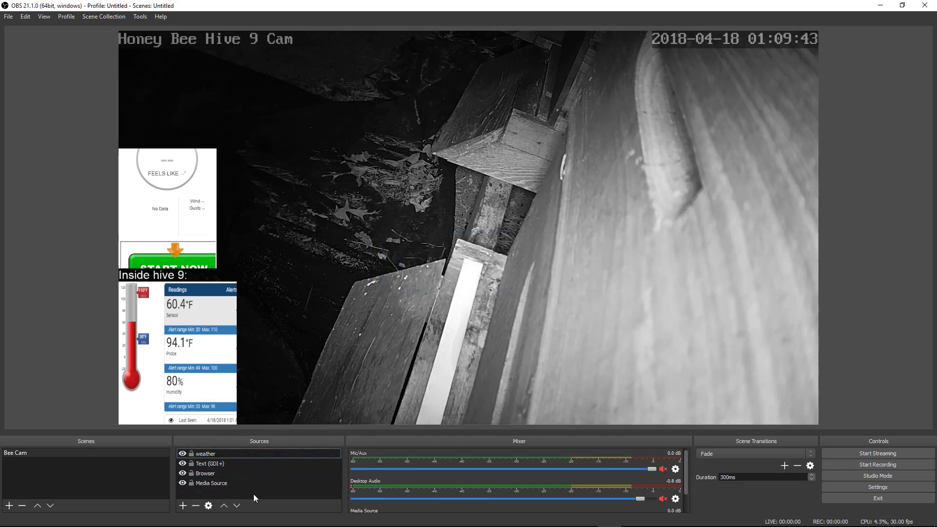
click(229, 481)
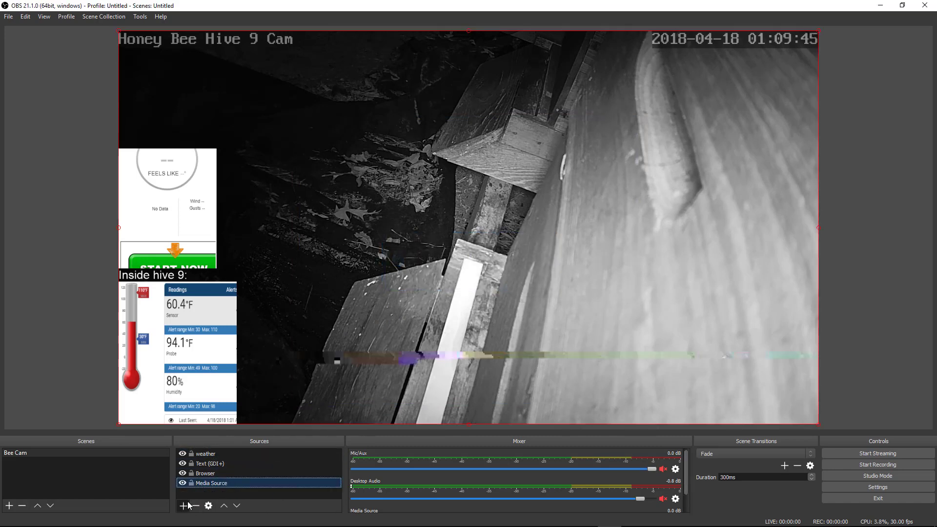
click(183, 506)
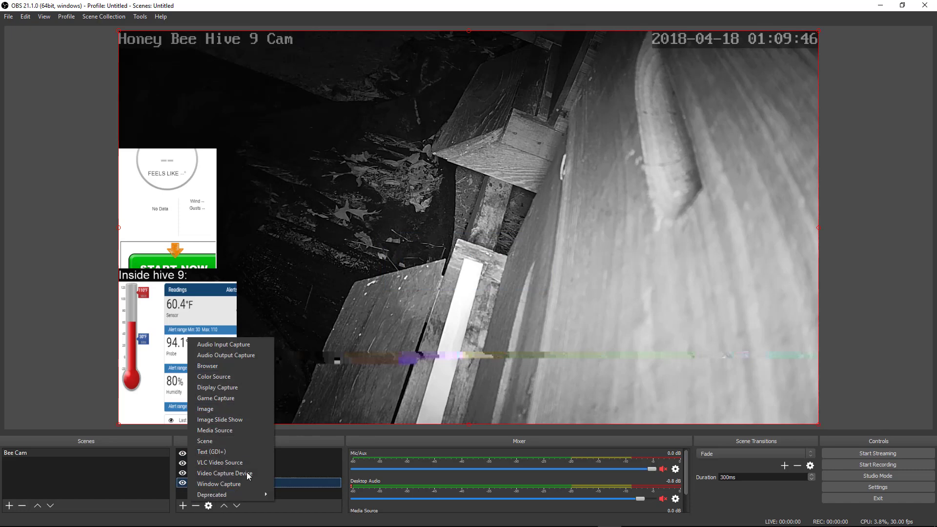
click(285, 494)
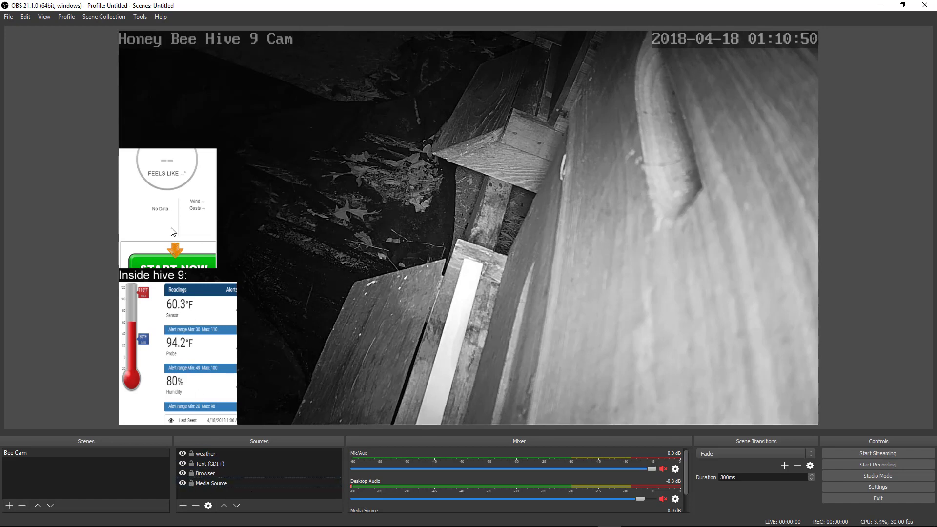
Shift the weather panel, hive readings panel and Inside hive 9 label around the preview
click(180, 241)
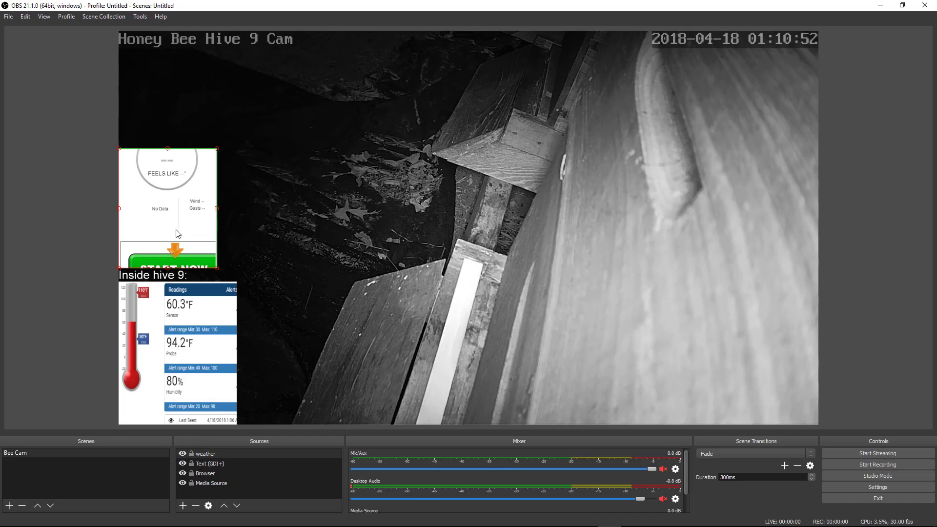
drag(177, 233, 210, 182)
drag(149, 357, 169, 356)
mouse_move(160, 277)
mouse_down()
mouse_move(181, 264)
mouse_move(158, 268)
mouse_up()
drag(163, 327, 145, 326)
drag(149, 269, 150, 276)
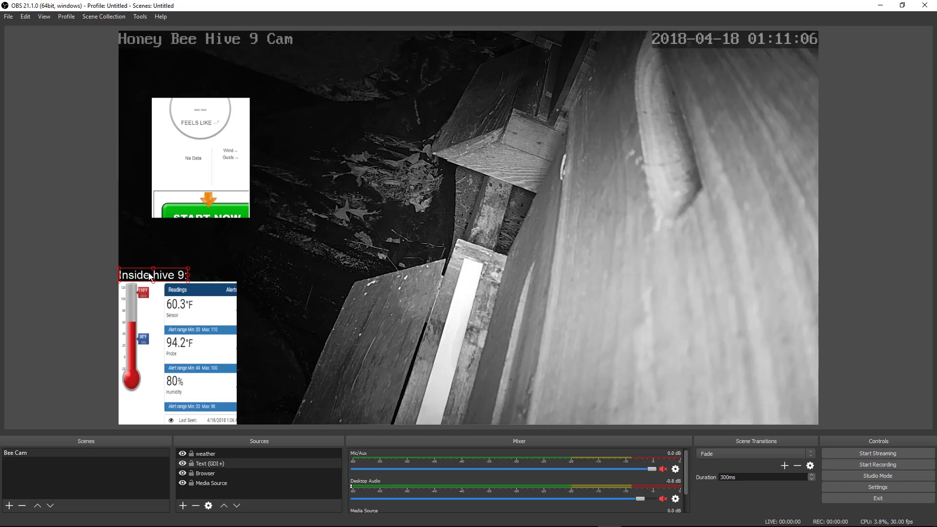
drag(209, 167, 184, 197)
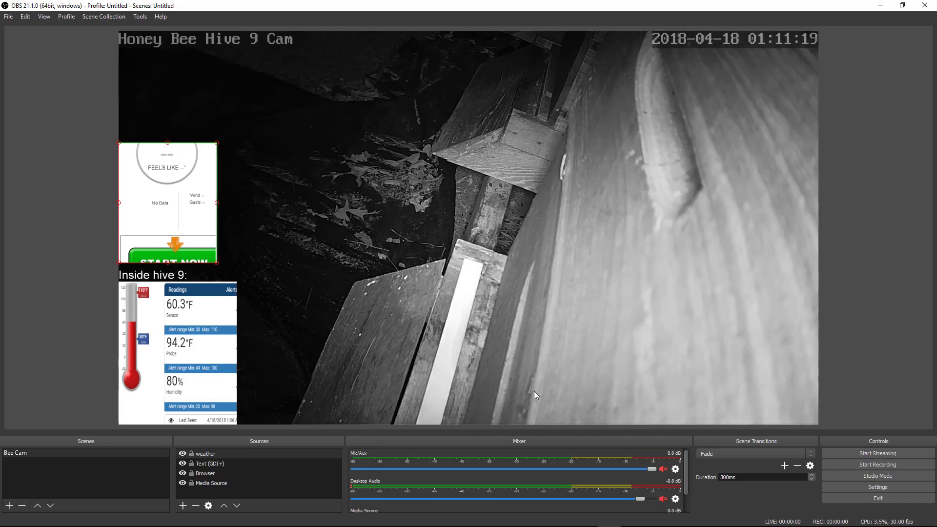
Settle the weather panel at the left edge just above the Inside hive 9 label
click(171, 313)
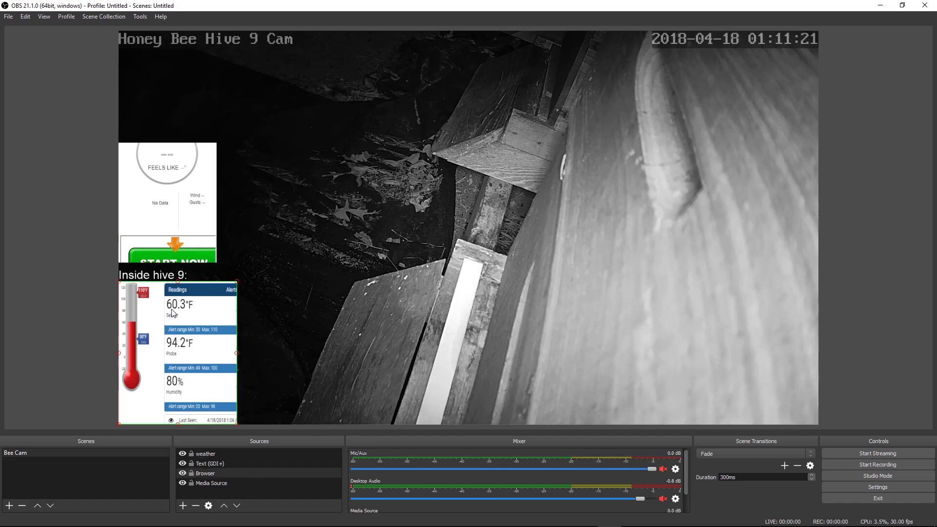
drag(153, 226, 392, 218)
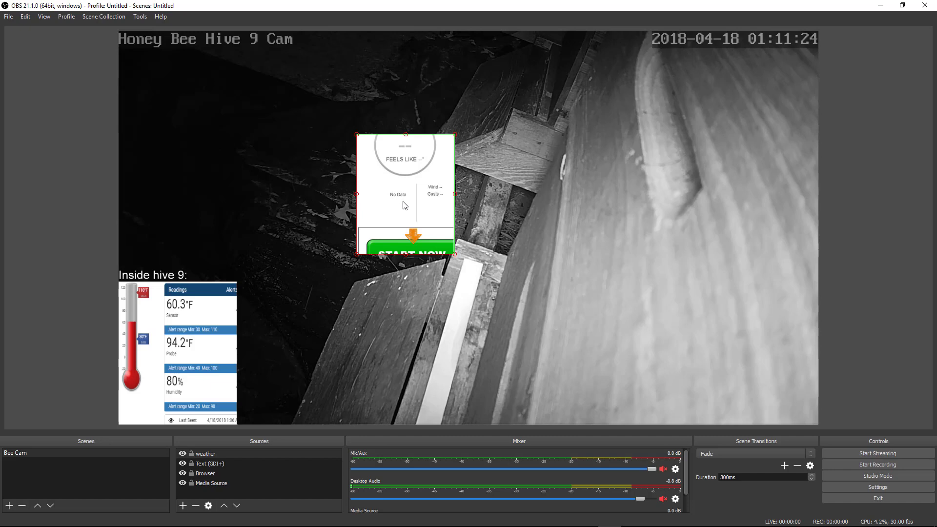
drag(398, 224, 159, 236)
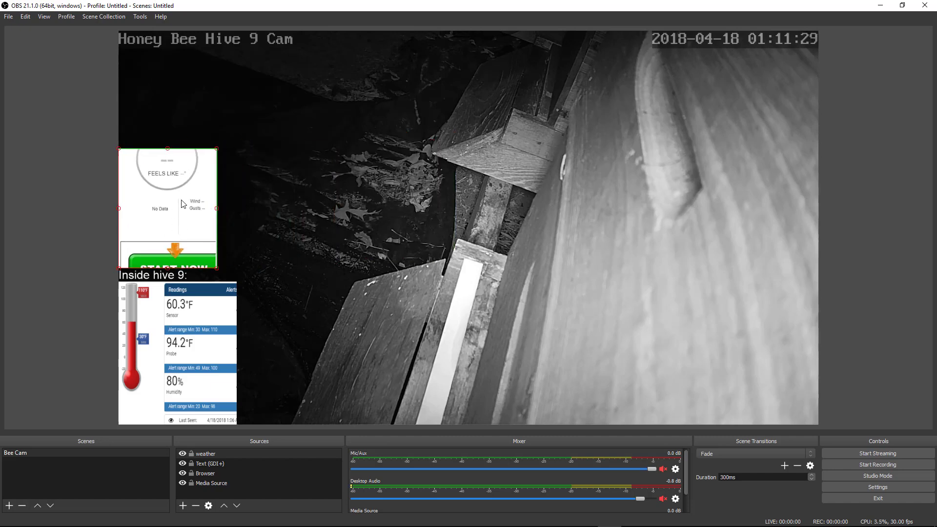
drag(181, 200, 471, 174)
click(398, 180)
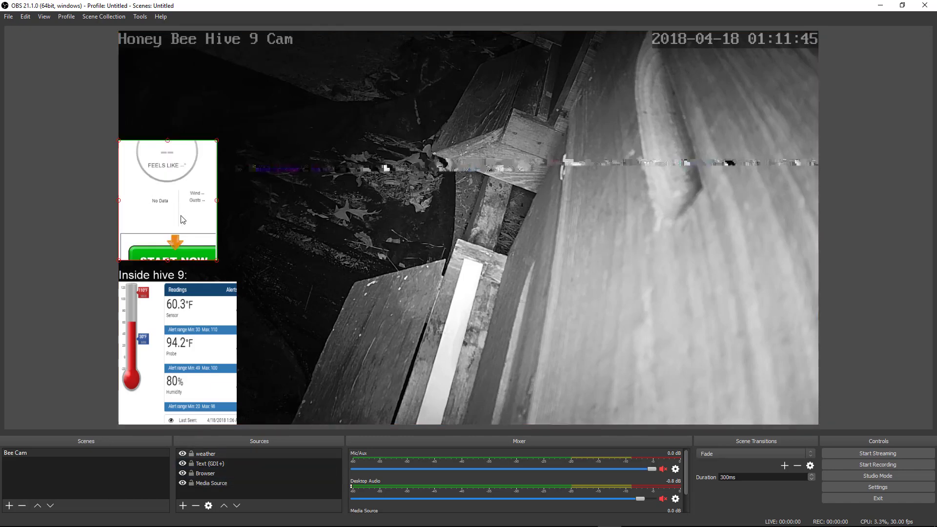
click(182, 410)
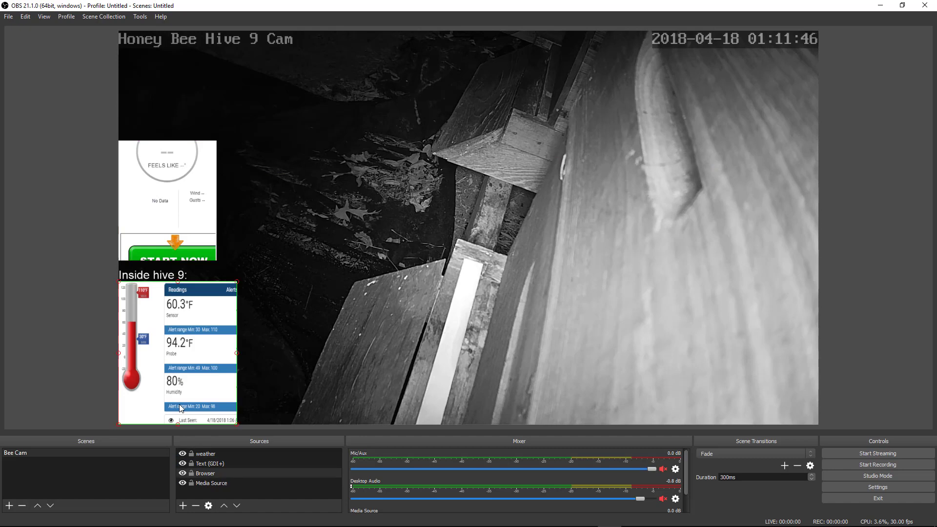
Create a test Browser 2 source and select all of its Custom CSS rule
click(182, 506)
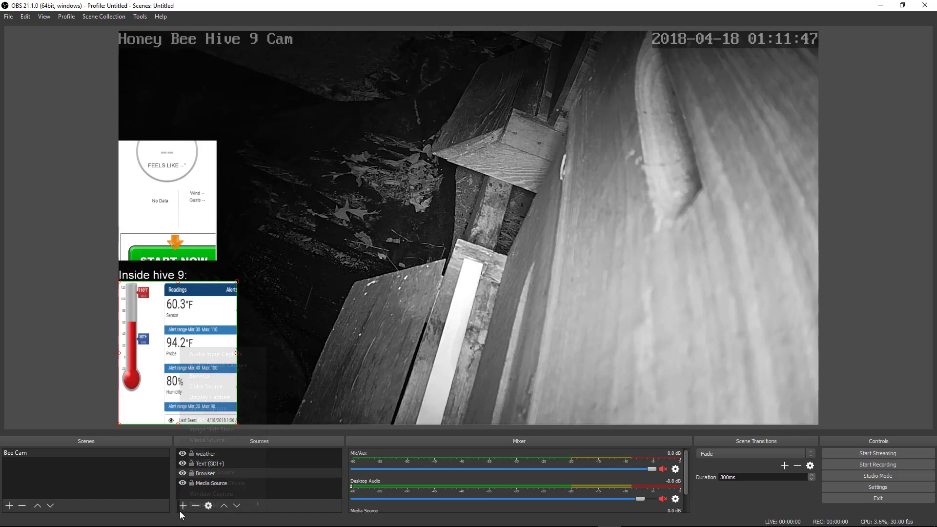
click(213, 378)
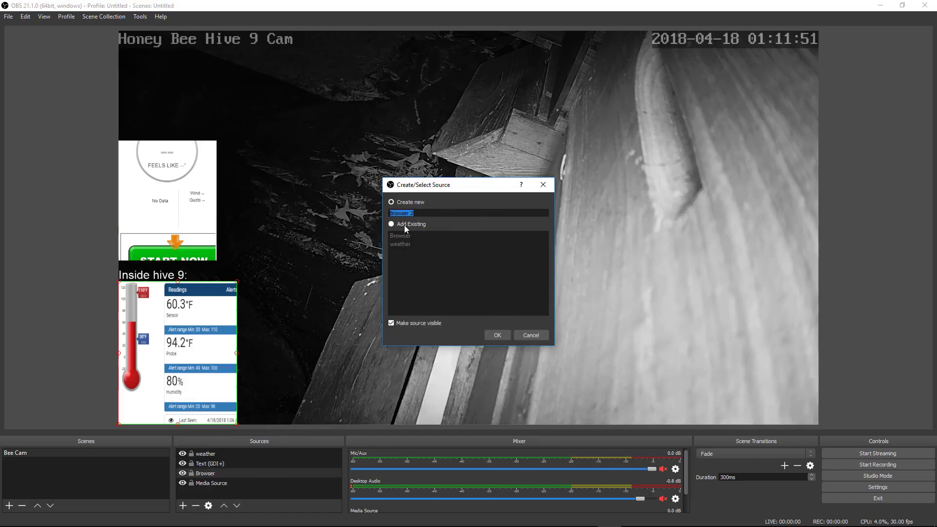
click(496, 335)
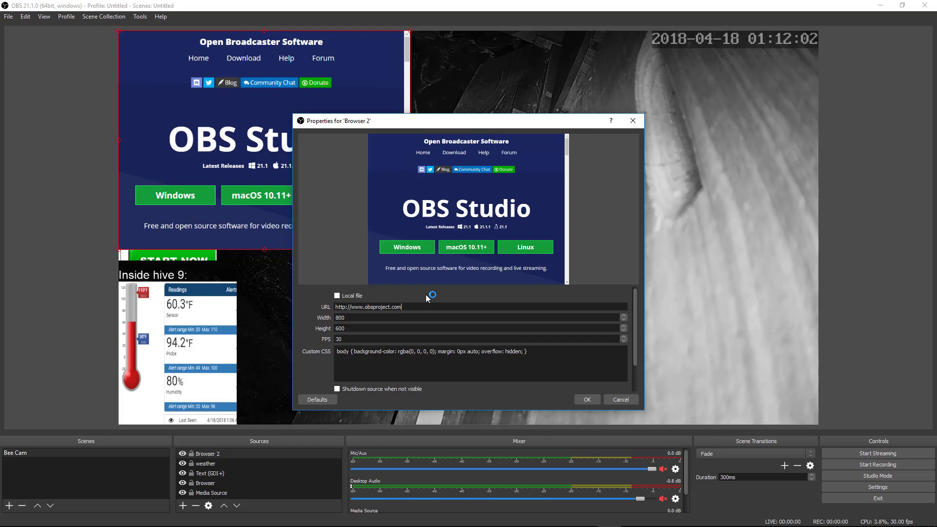
click(338, 351)
drag(555, 357, 318, 344)
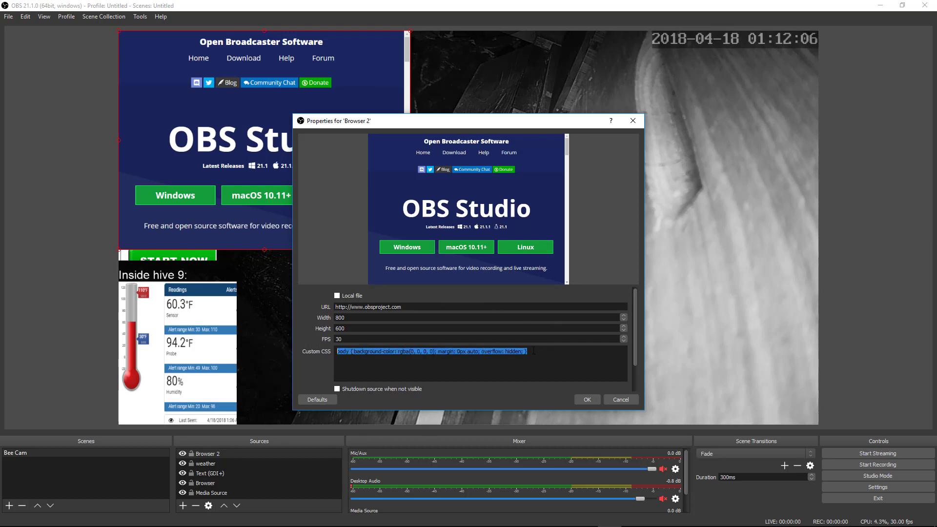
click(583, 371)
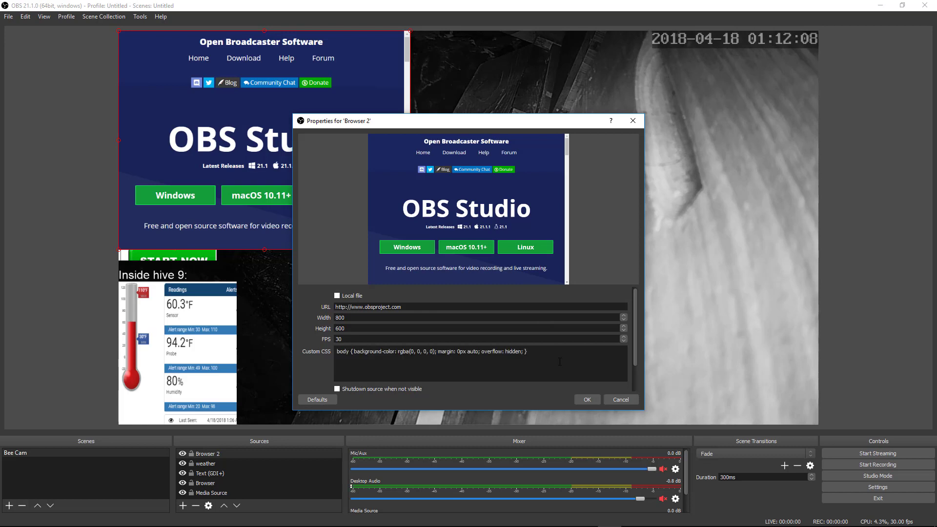
key(ctrl+a)
key(ctrl+c)
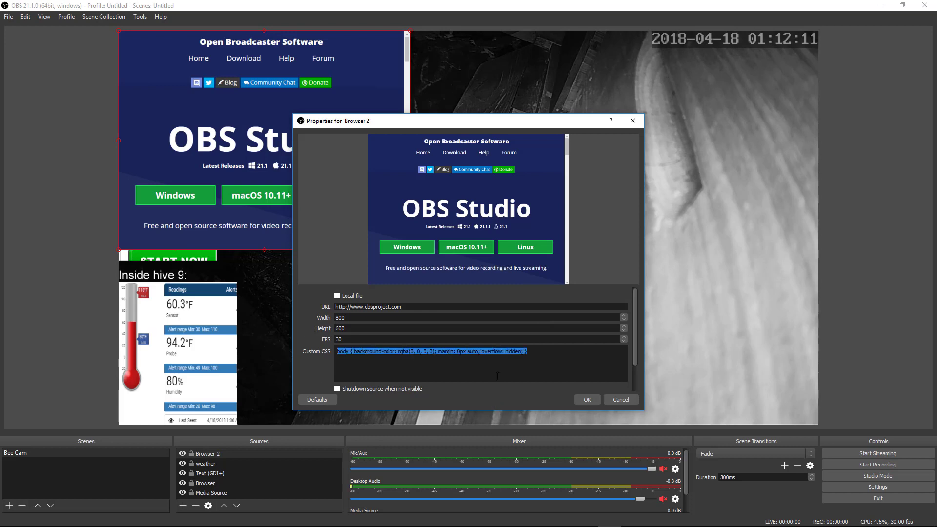
click(620, 400)
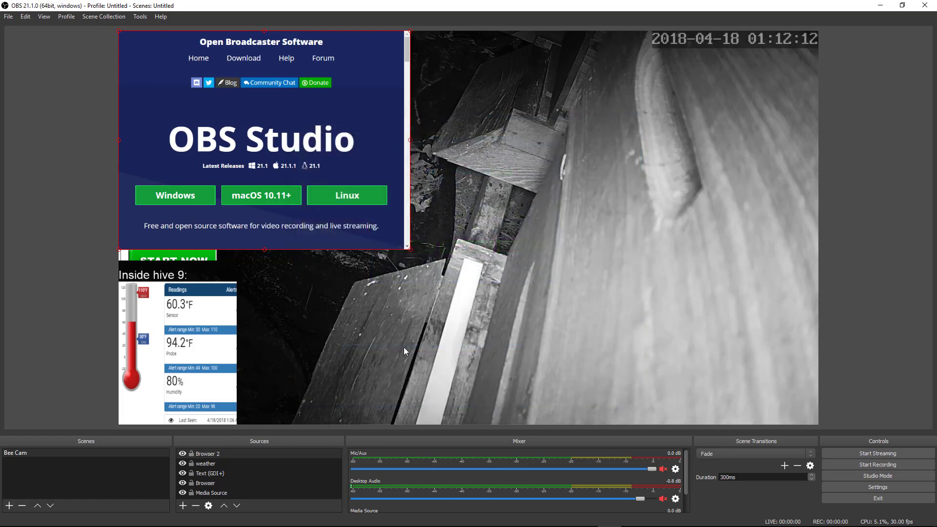
Move Browser 2 aside, delete it from the scene, and select the weather source
drag(294, 107, 549, 137)
right_click(549, 137)
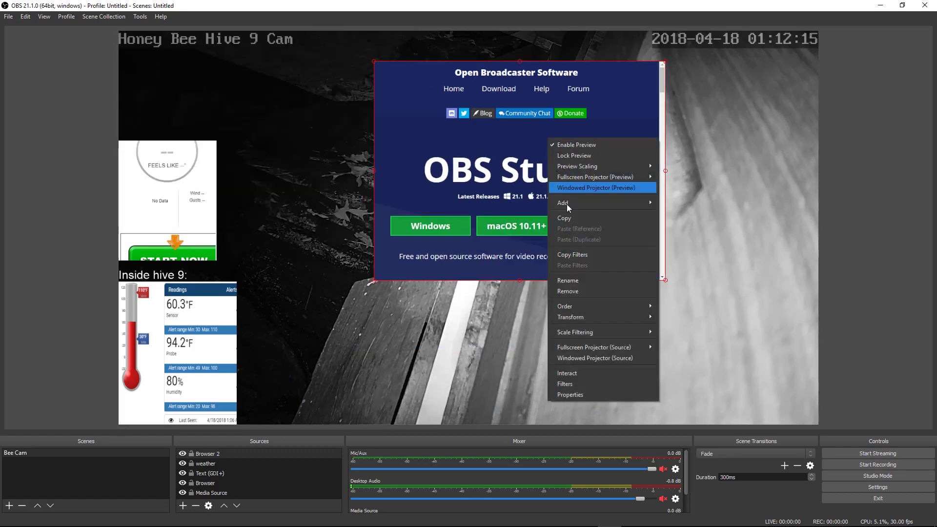
click(499, 184)
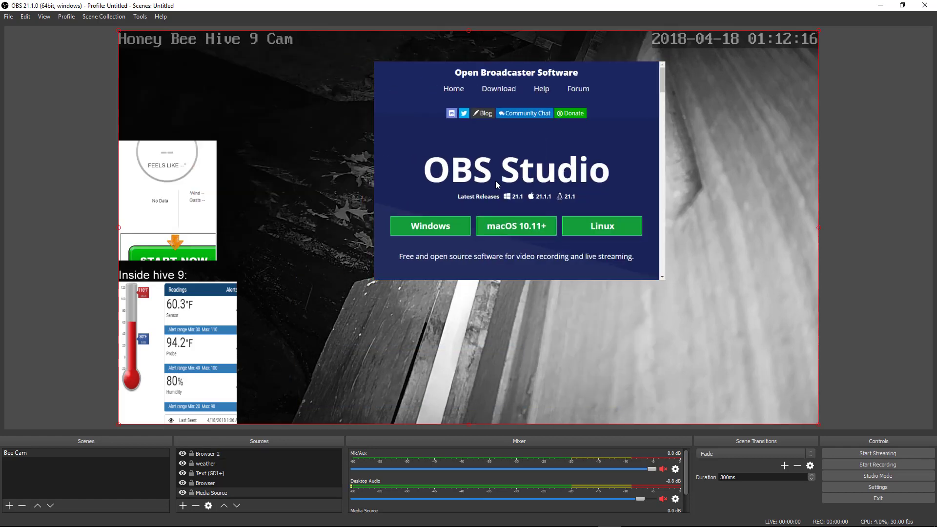
key(Delete)
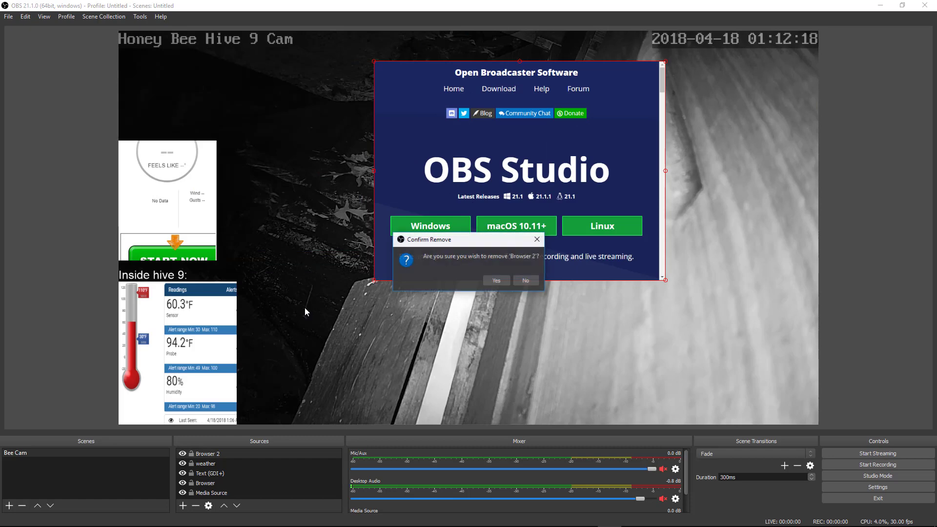
click(494, 280)
click(150, 207)
right_click(155, 217)
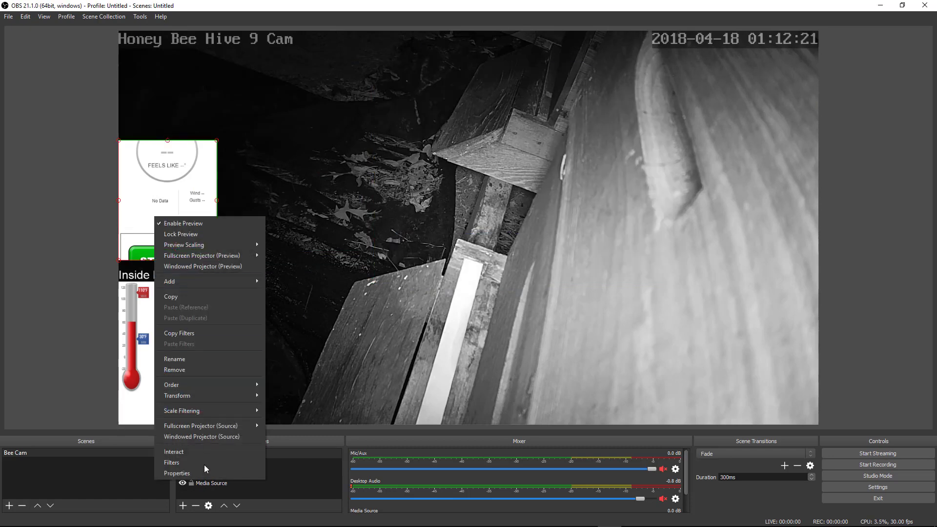
Paste the transparent-background, zero-margin, hidden-overflow CSS into the weather source's Custom CSS and apply
click(204, 473)
click(392, 359)
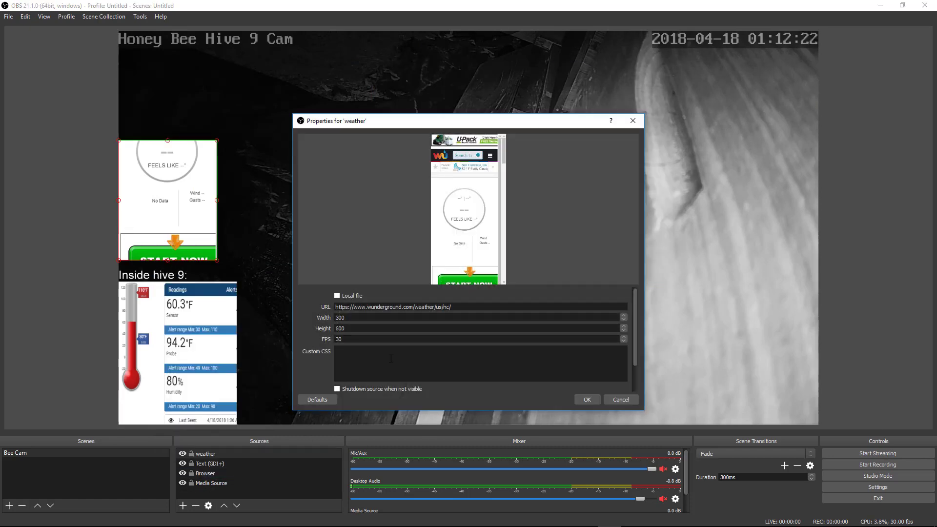
key(ctrl+v)
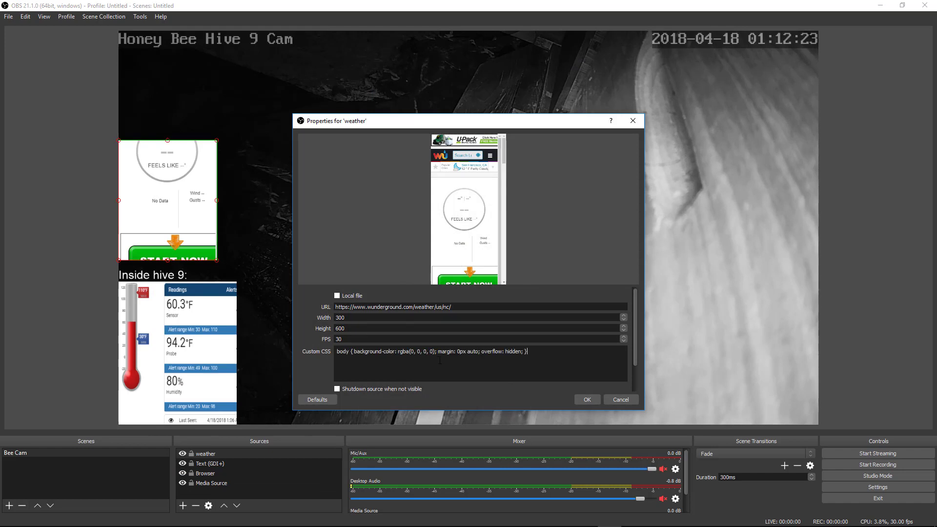
click(587, 400)
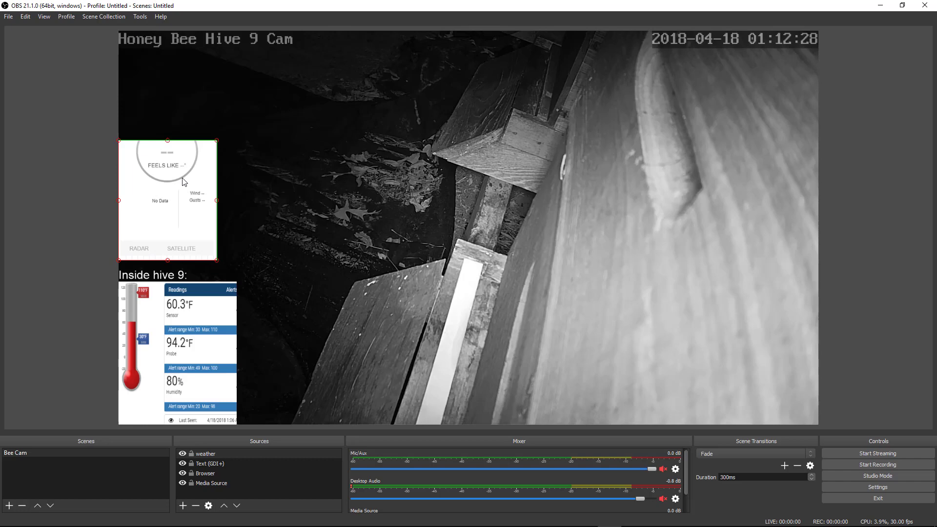
right_click(183, 178)
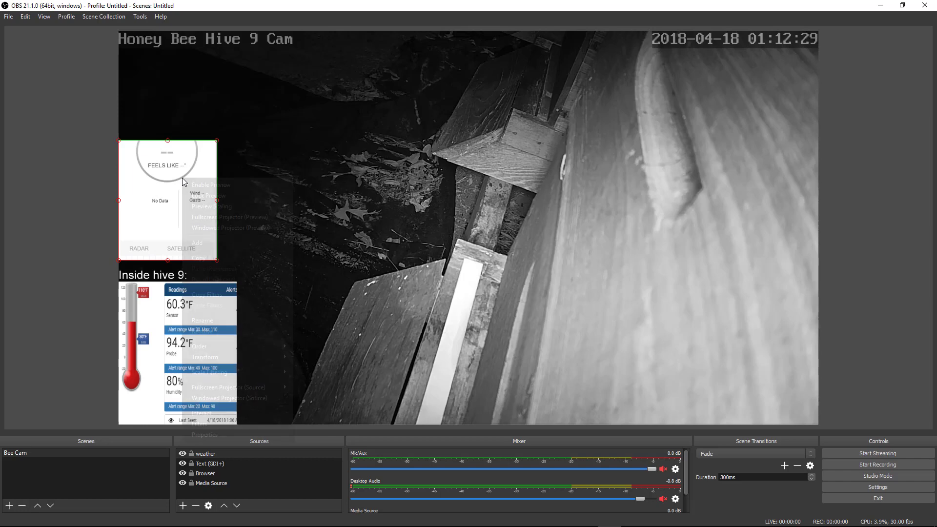
Load the San Francisco weather page into the weather widget through Interact
click(229, 414)
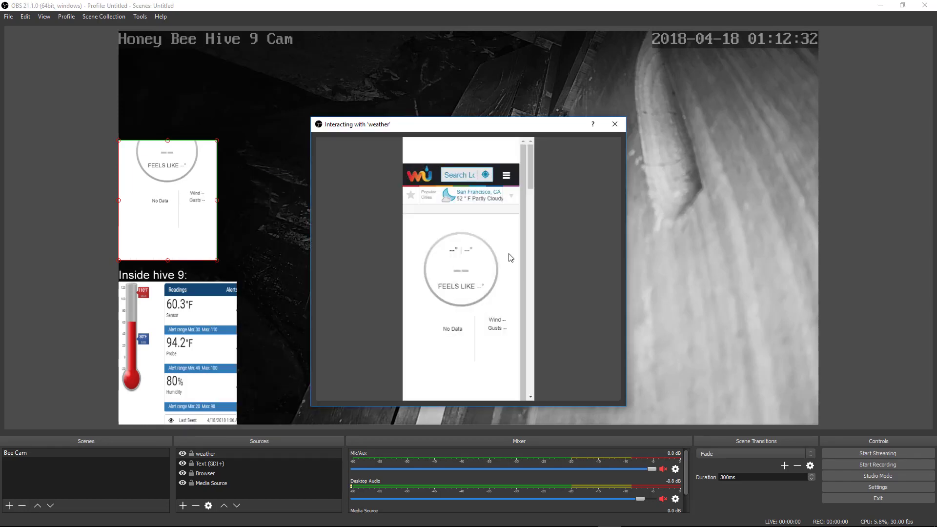
click(466, 197)
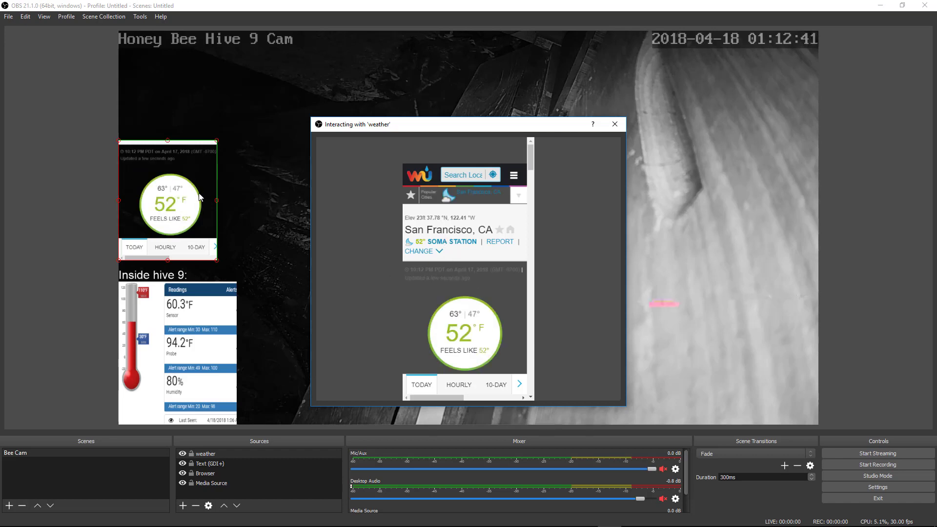
click(615, 124)
Reposition the weather widget in the preview, ending above the Inside hive 9 label
drag(176, 197, 351, 189)
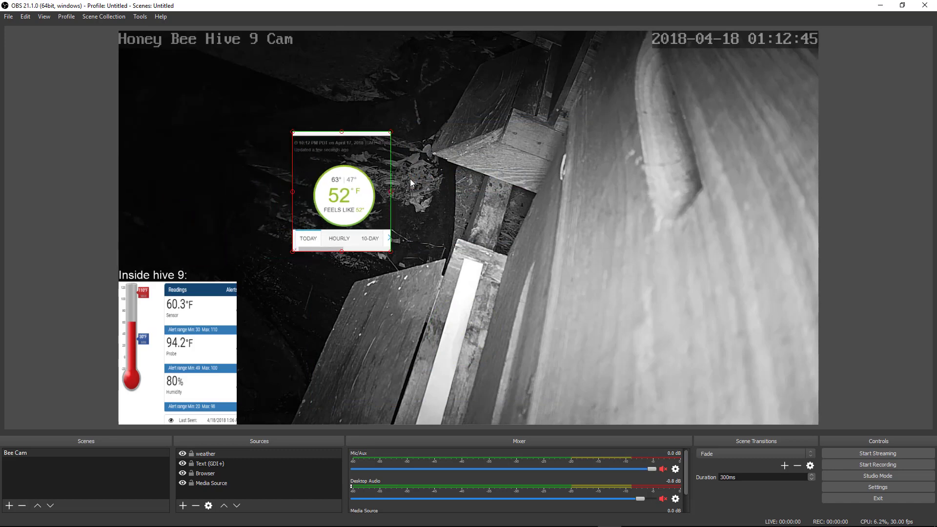
drag(411, 182, 172, 223)
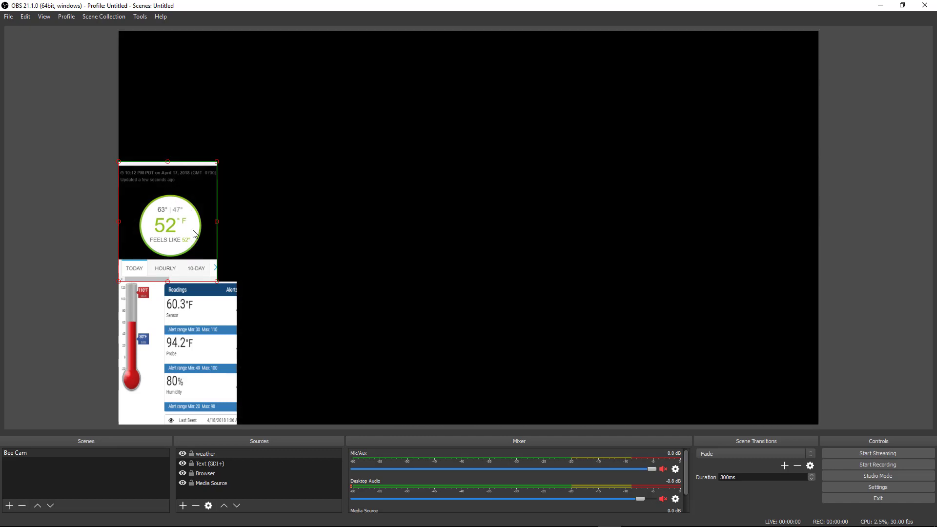
drag(175, 224, 295, 190)
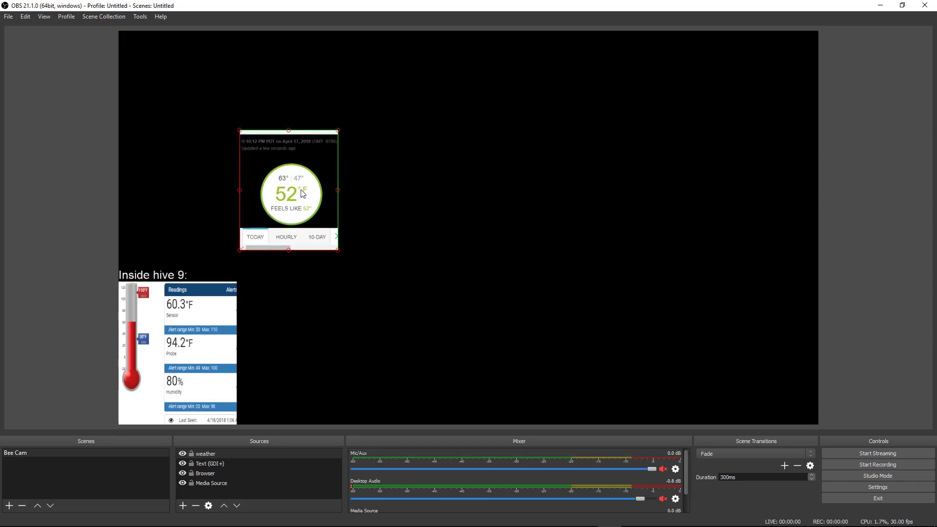
Snap the weather widget to the canvas's left edge above the hive readings and interact with it
drag(307, 186, 186, 200)
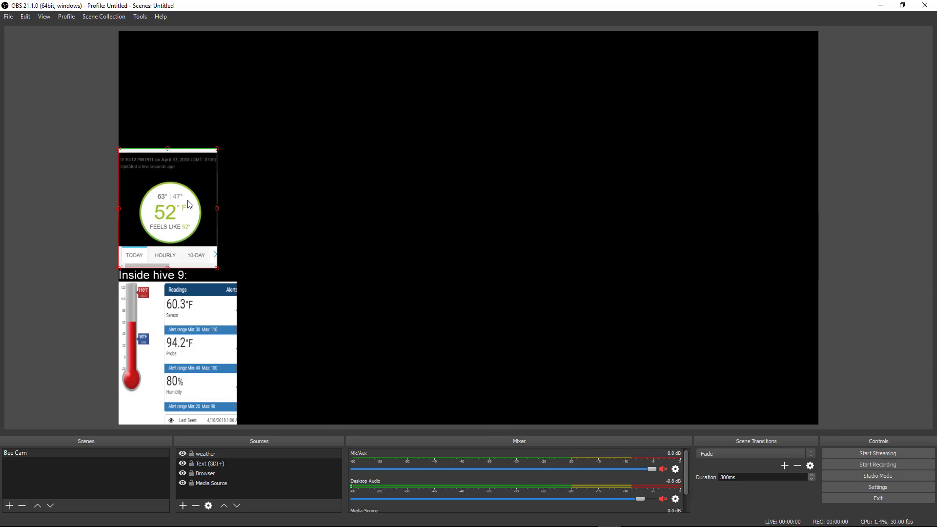
right_click(181, 209)
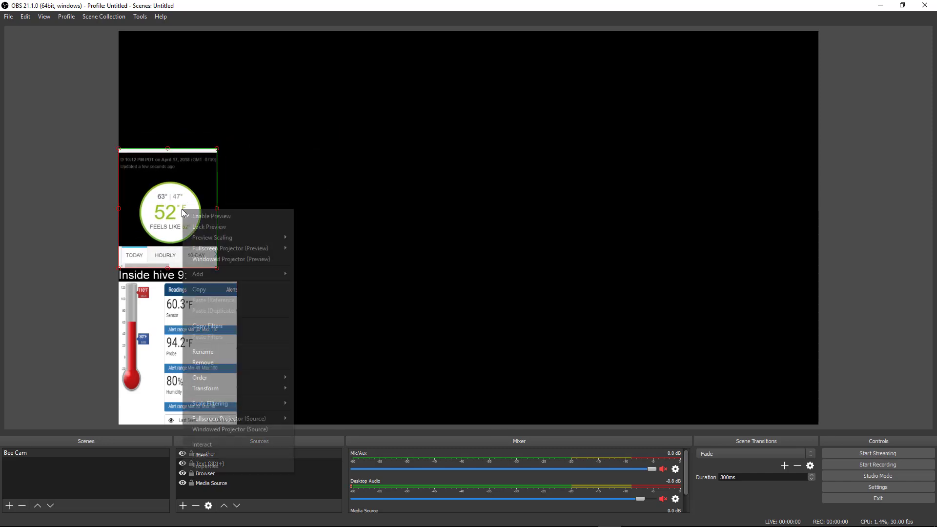
click(231, 442)
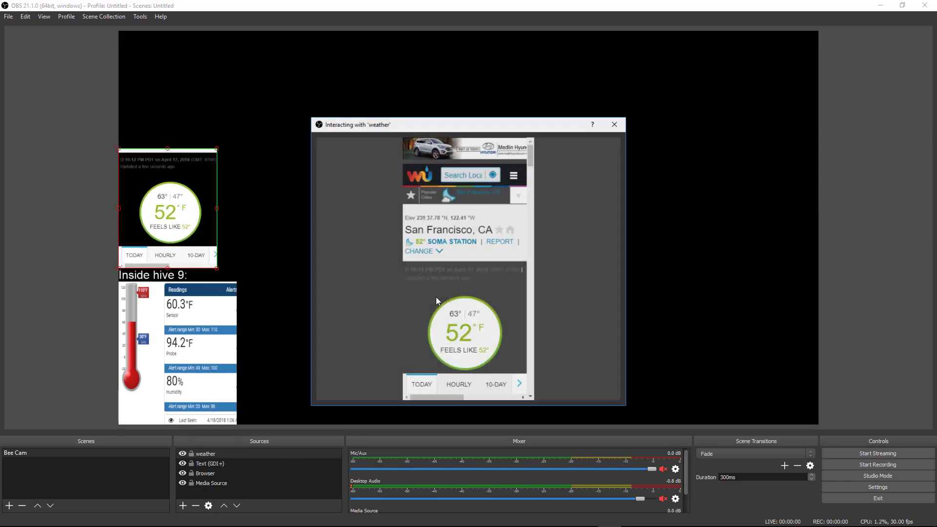
Open the SOMA STATION link and scroll through its current conditions: 52.0°F, 63% humidity, 30.22 in
click(445, 243)
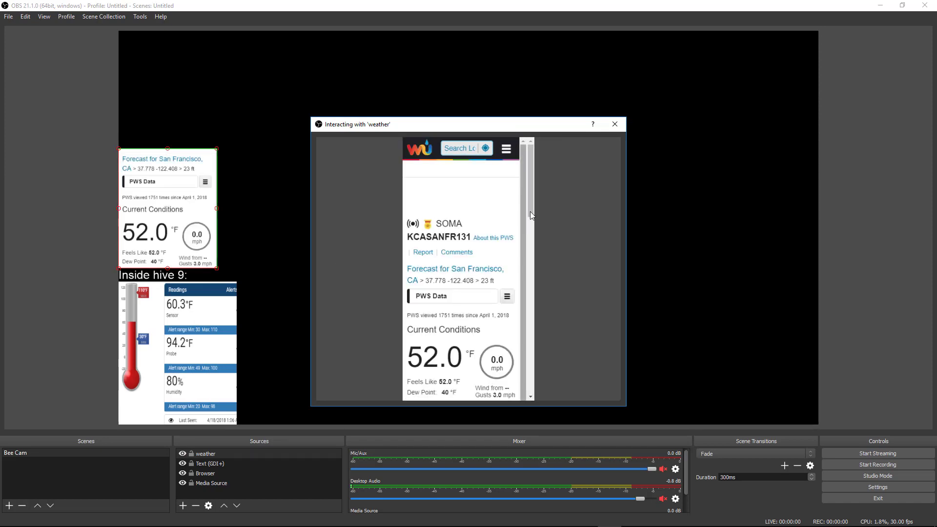
scroll(530, 215, down, 5)
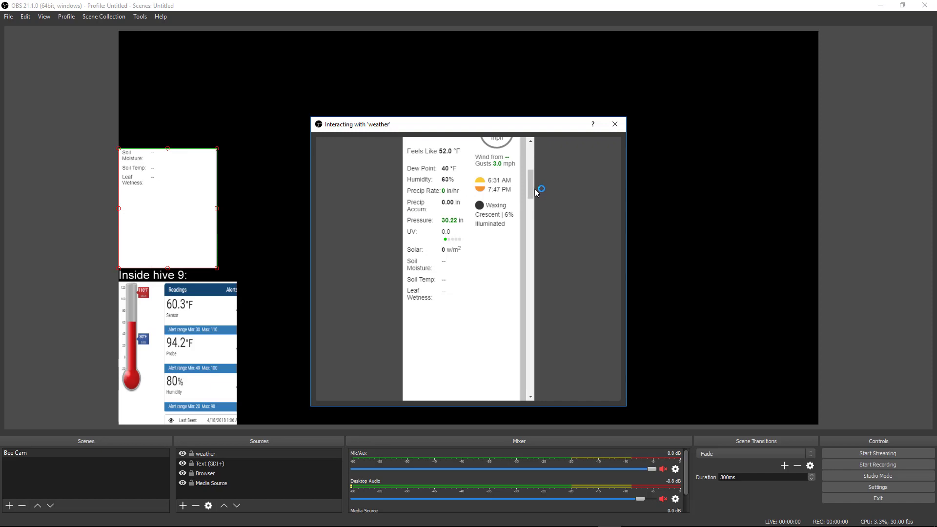
scroll(531, 180, up, 3)
drag(530, 177, 530, 168)
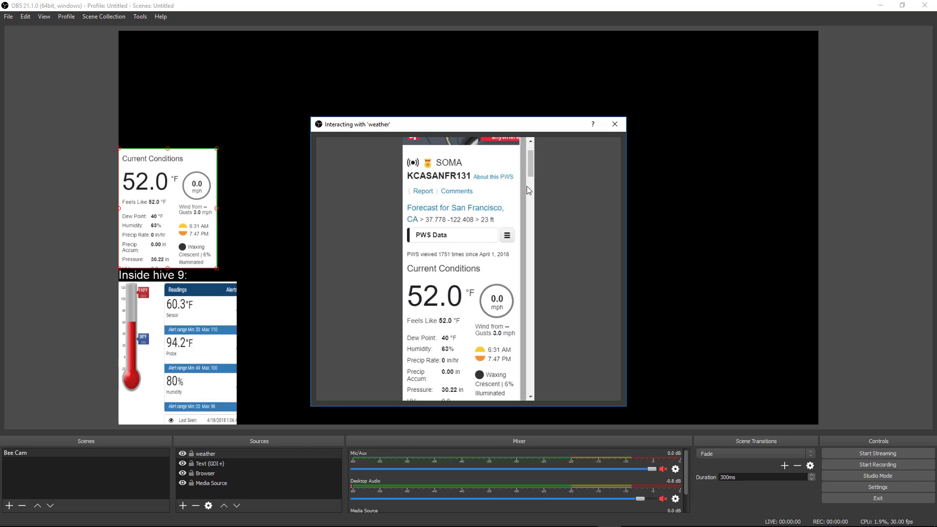
scroll(530, 168, down, 5)
scroll(531, 166, up, 5)
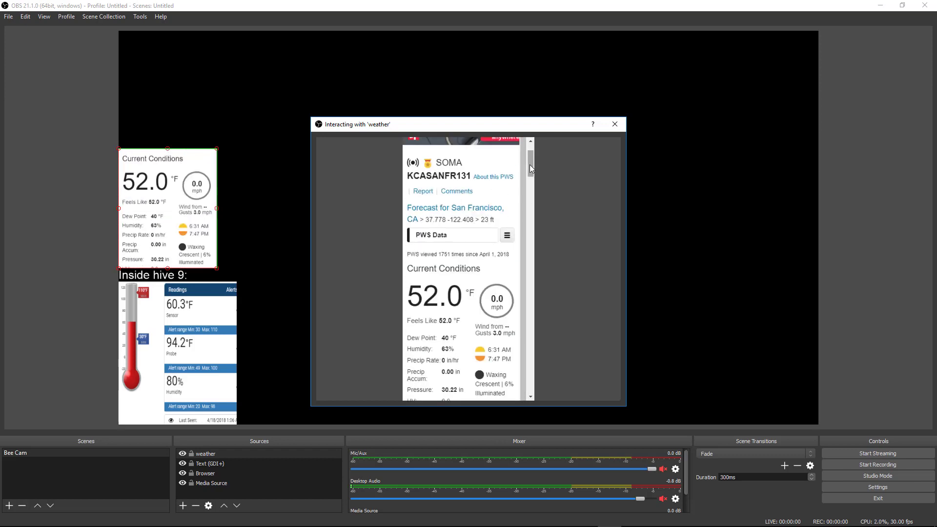
mouse_move(530, 165)
mouse_down()
mouse_move(531, 178)
mouse_move(533, 166)
mouse_up()
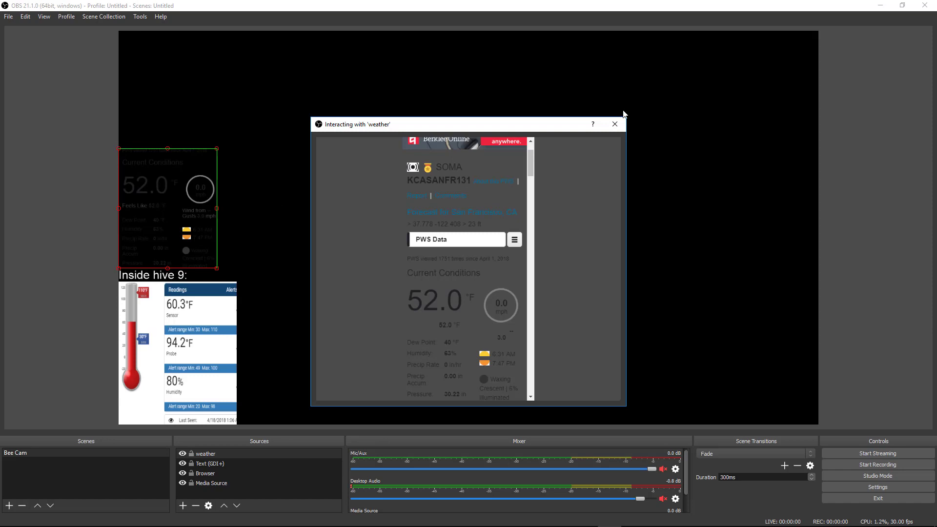
Delete the entire Custom CSS rule from the weather source's properties and apply with OK
click(615, 123)
right_click(143, 234)
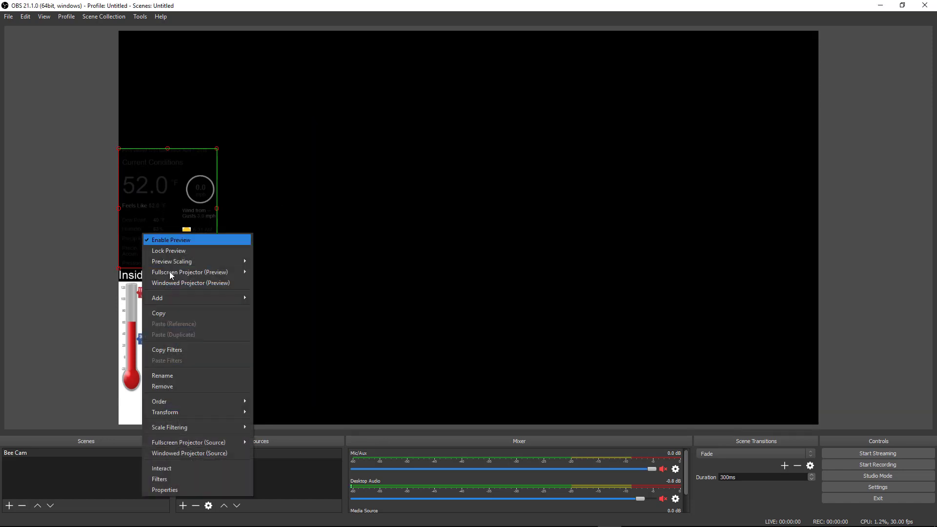
click(173, 487)
drag(542, 354, 2, 341)
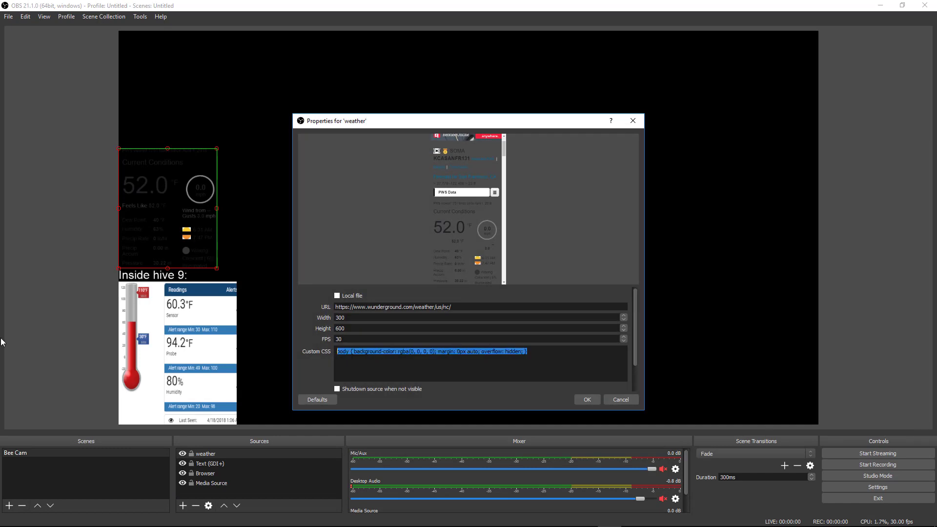
key(BackSpace)
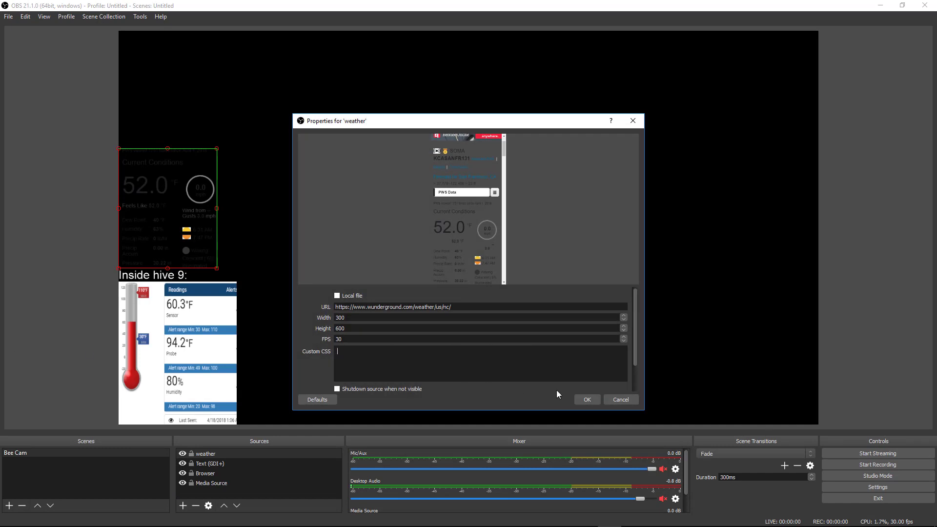
click(591, 398)
right_click(128, 195)
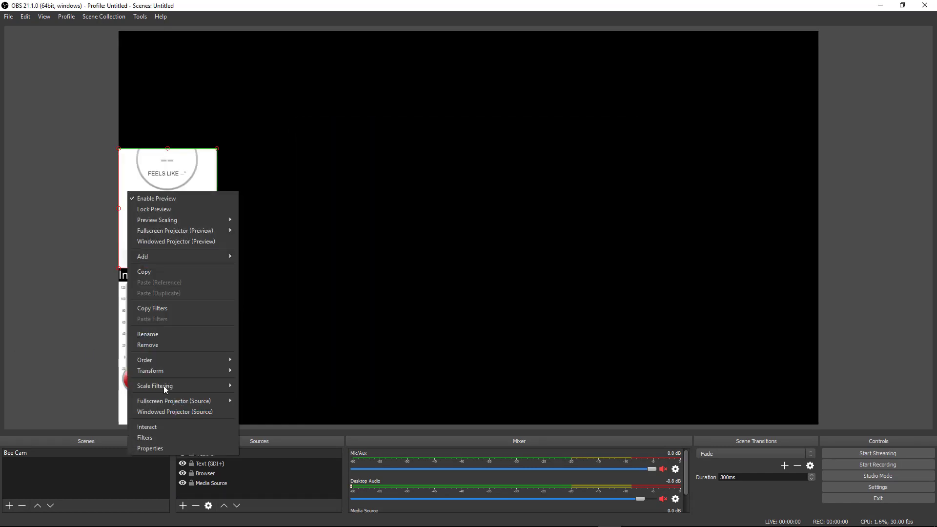
Reload the San Francisco conditions in the interactive weather page, then close that window
click(142, 427)
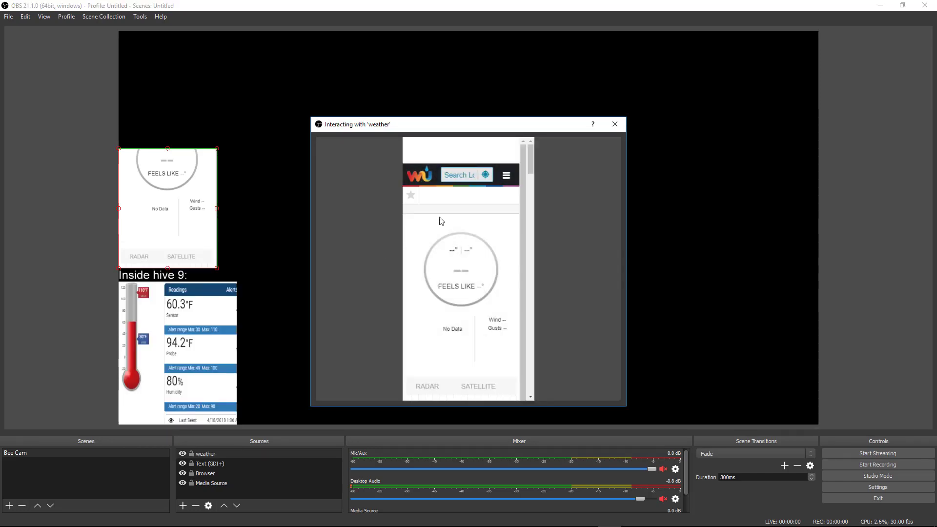
click(470, 192)
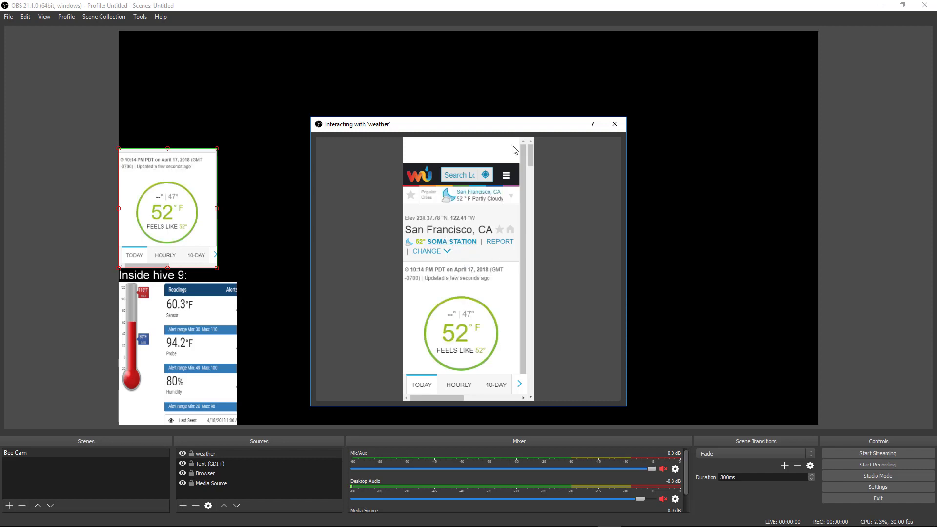
click(615, 124)
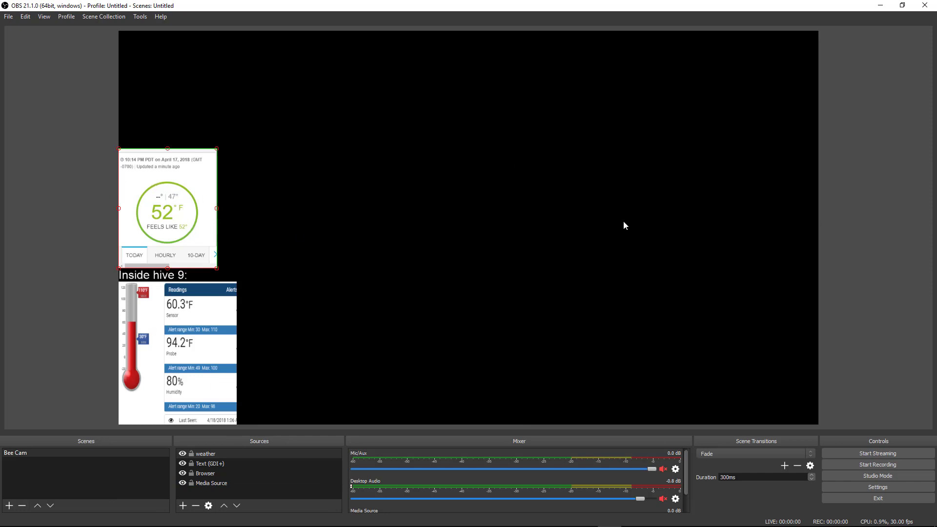
right_click(194, 200)
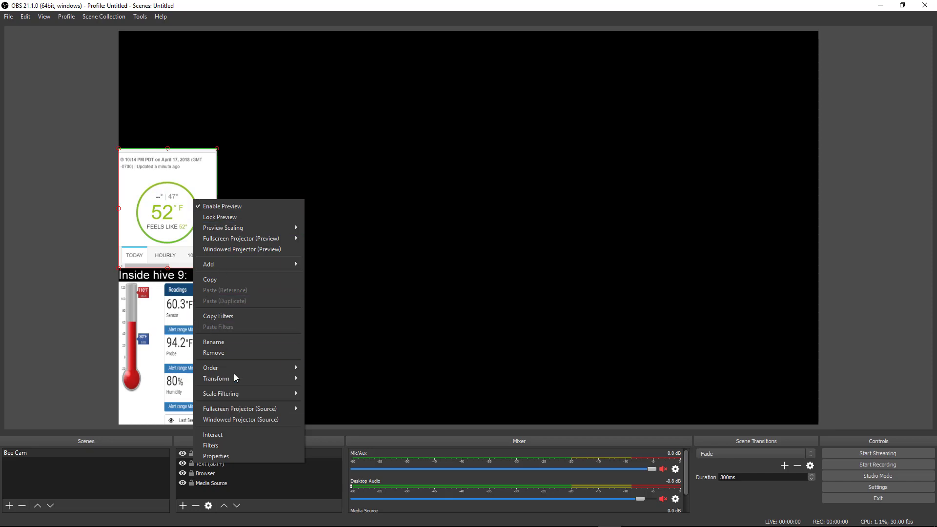
mouse_move(240, 377)
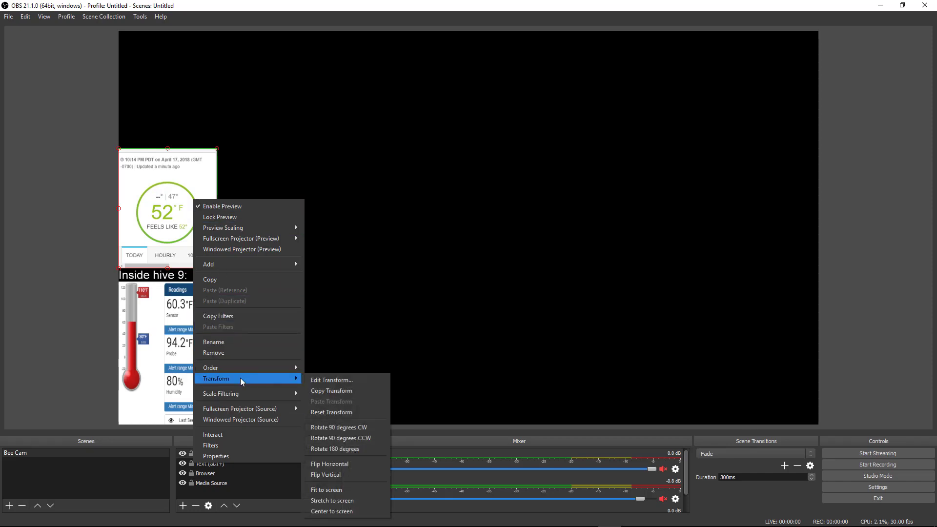
click(344, 382)
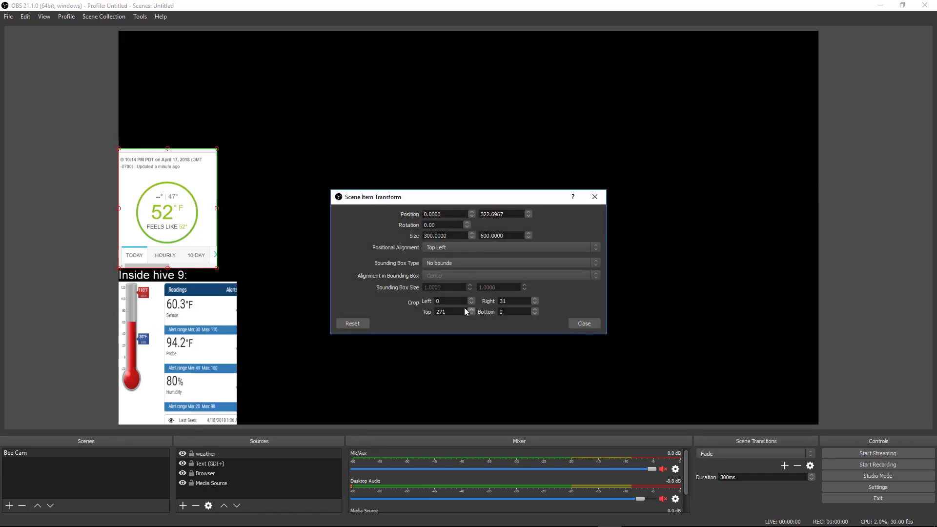
click(584, 324)
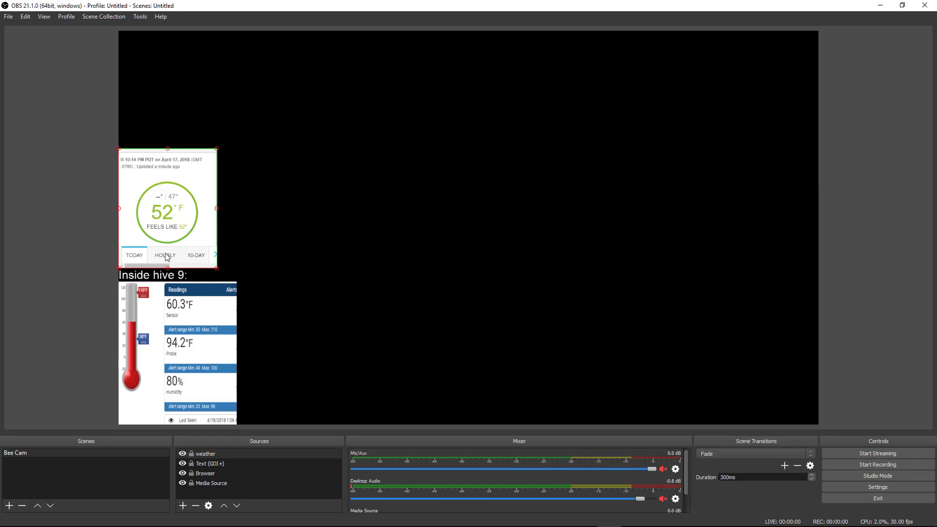
right_click(147, 214)
click(192, 468)
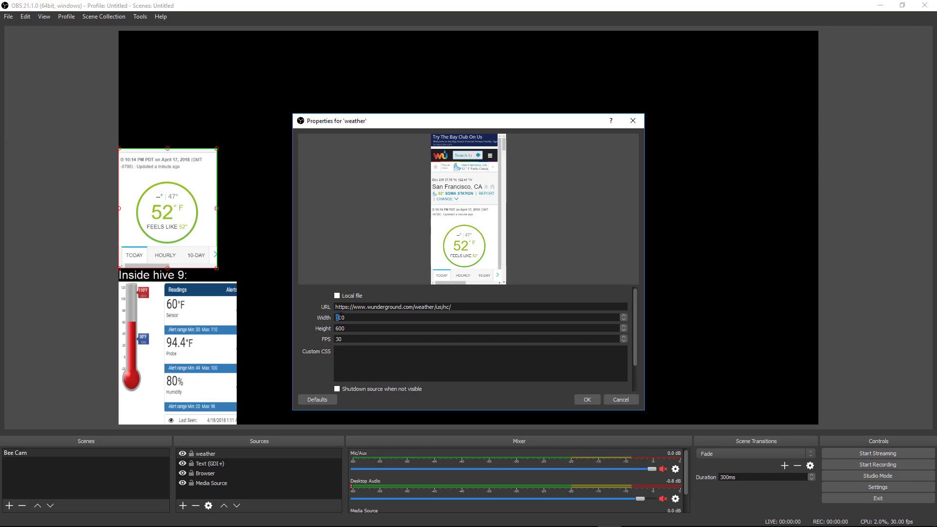
text(3)
click(620, 397)
Open the weather source's Edit Transform dialog and reset the top and right crops to 0
right_click(193, 234)
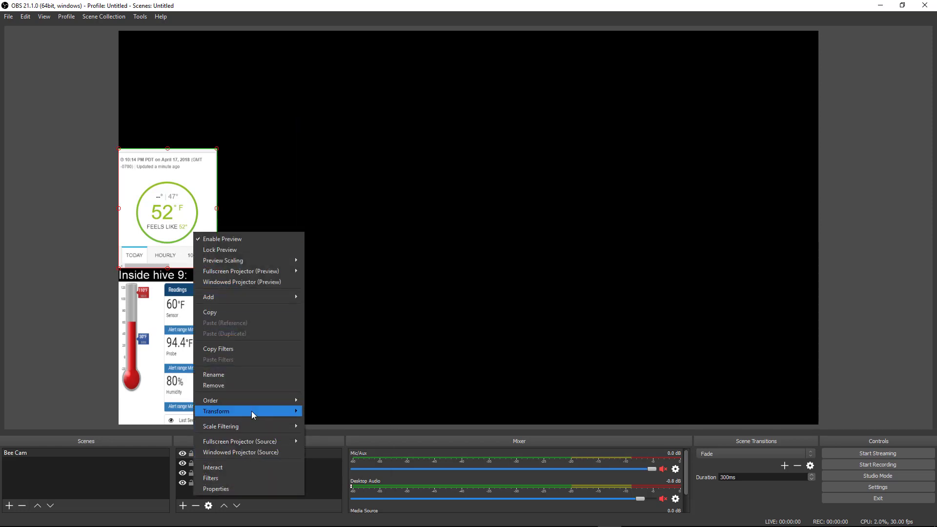
mouse_move(251, 411)
click(335, 387)
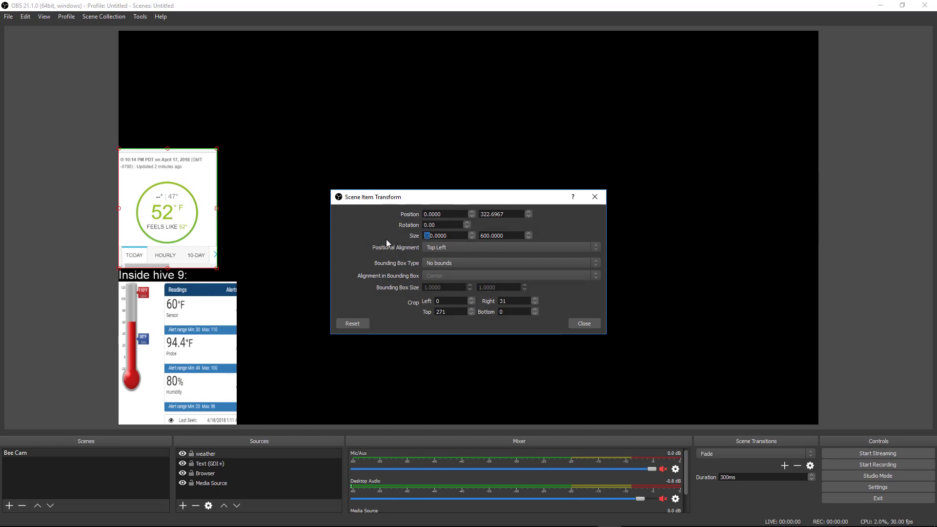
click(434, 236)
double_click(451, 309)
text(0)
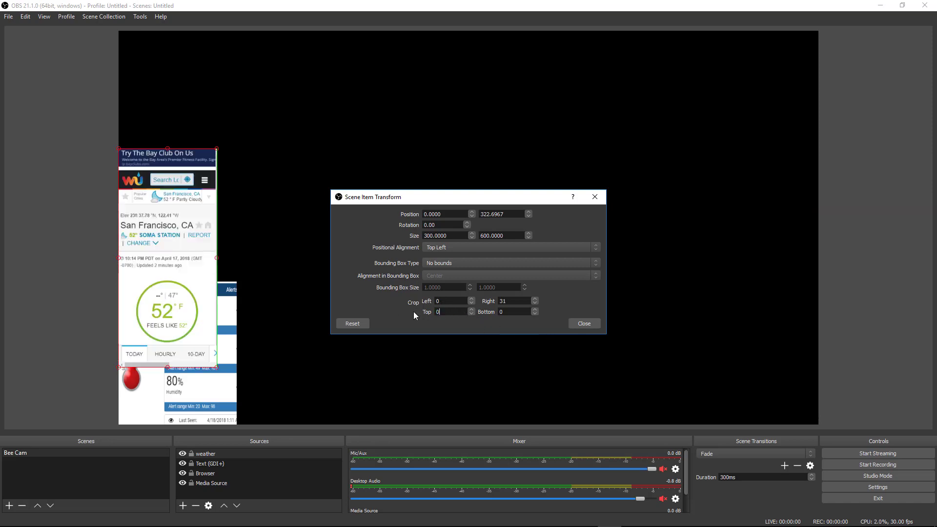
double_click(516, 301)
text(0)
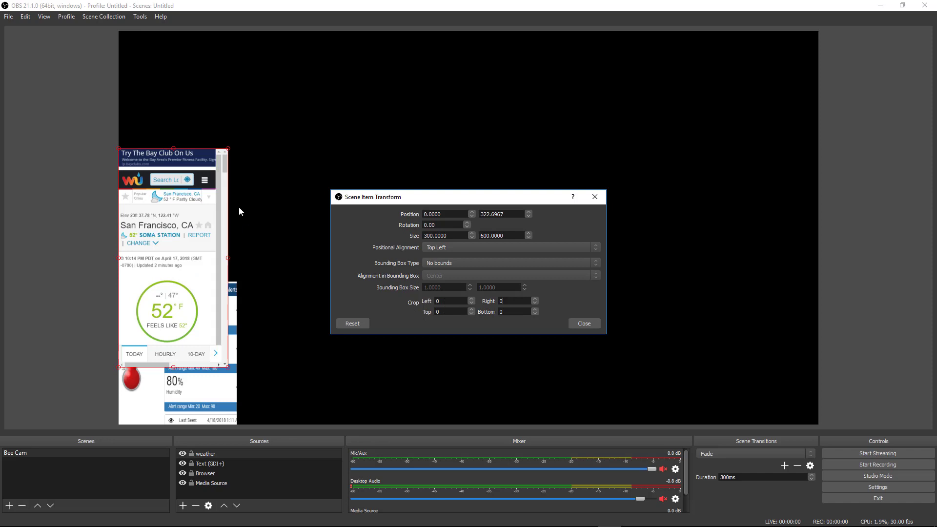
Move the weather panel higher and try a right crop of 31 and top crop of 271
drag(163, 204, 244, 116)
double_click(514, 301)
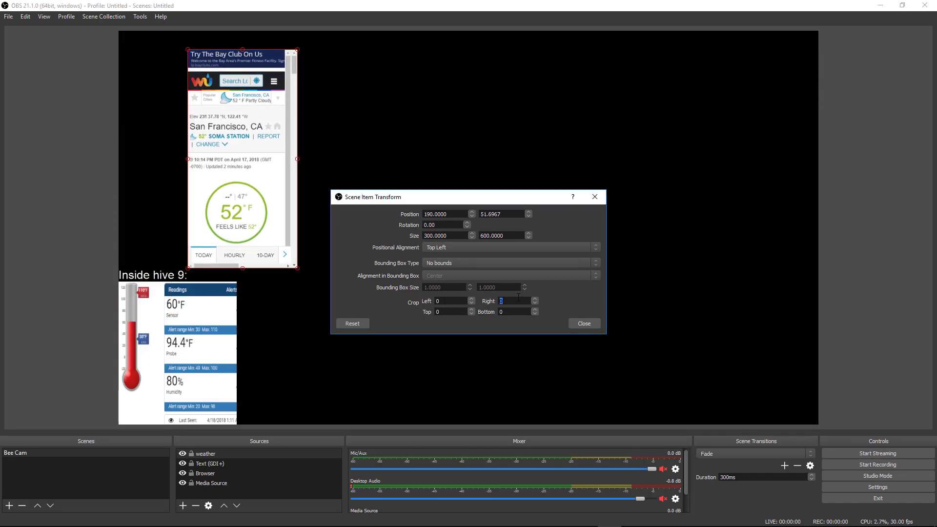
text(31)
key(Return)
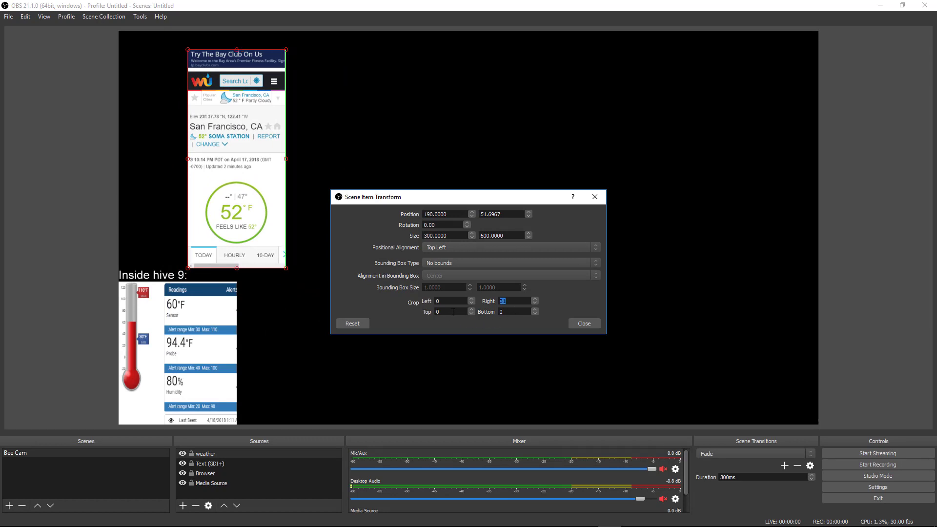
click(453, 311)
text(271)
key(Return)
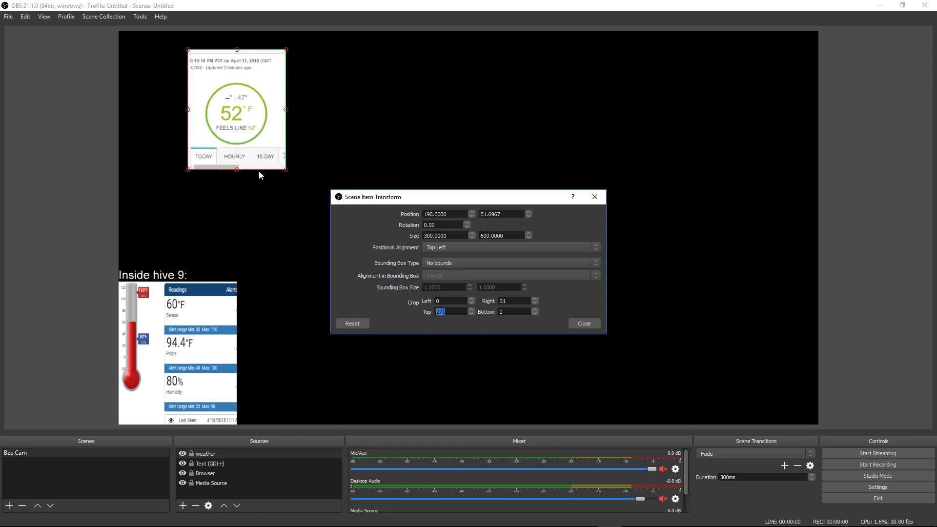
Crop top 358, bottom 64, right 60, left 32, then place the dial above Inside hive 9
drag(234, 126, 173, 215)
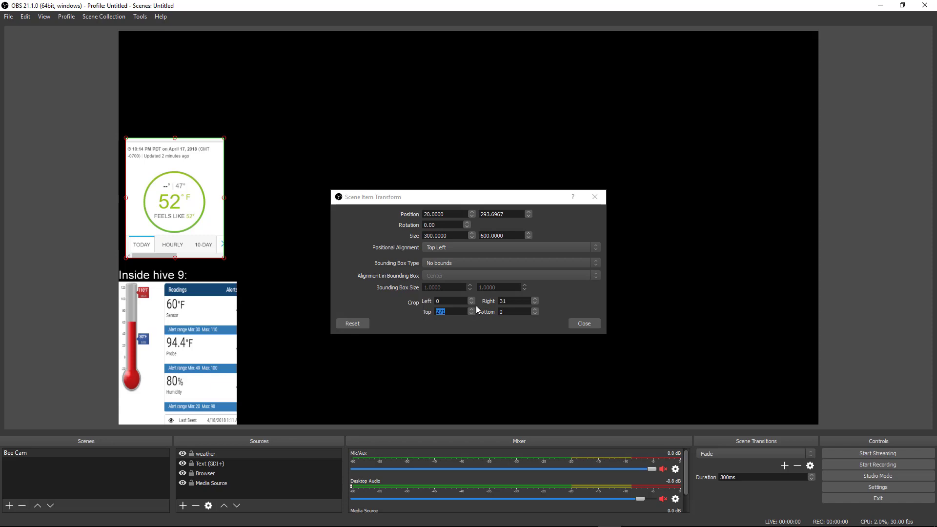
drag(471, 310, 471, 309)
drag(536, 309, 535, 309)
drag(535, 299, 535, 299)
text(60)
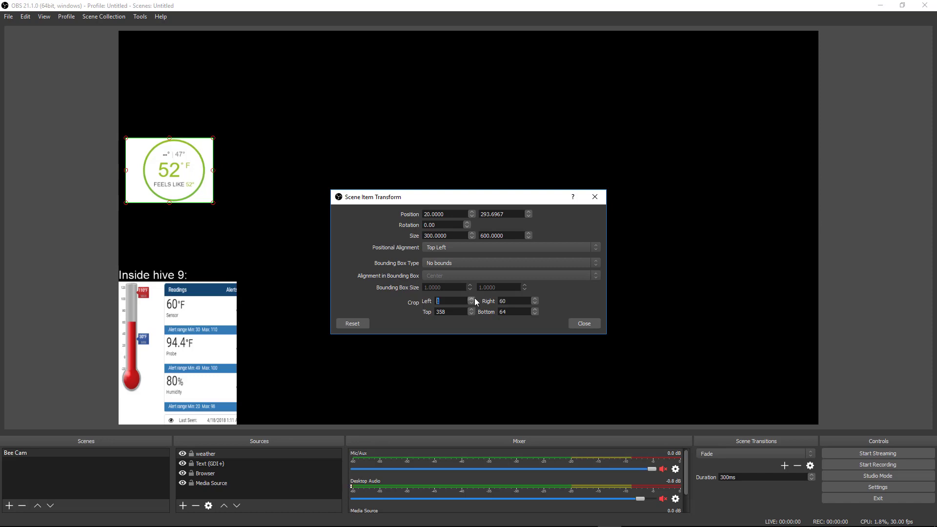
key(shift+Tab)
drag(475, 298, 474, 298)
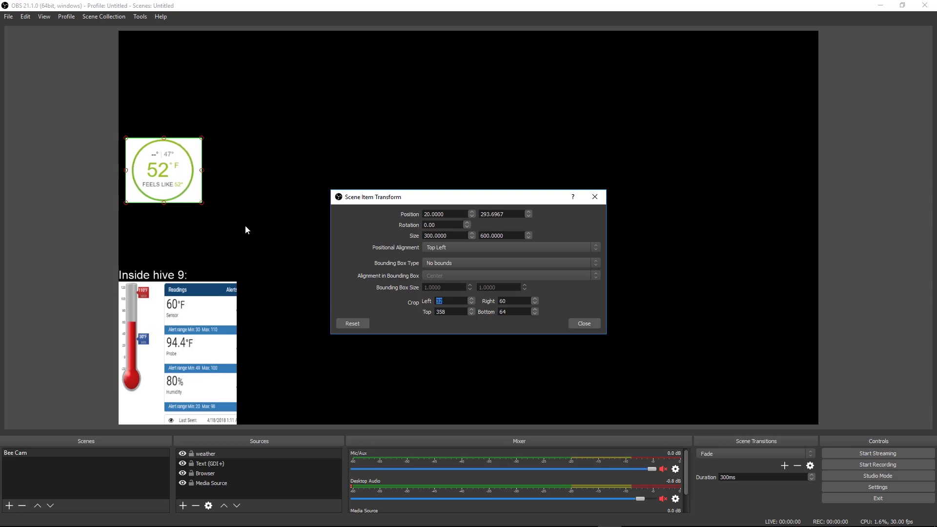
click(591, 325)
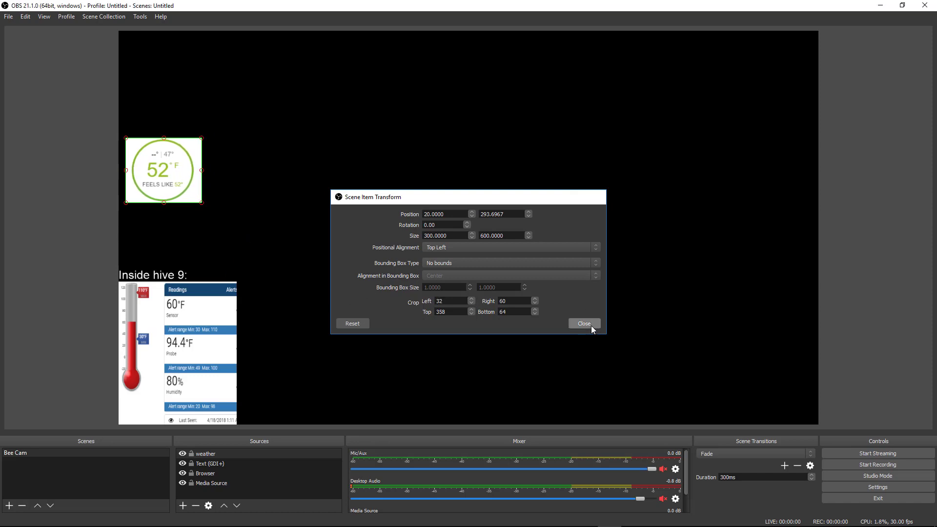
drag(176, 177, 168, 237)
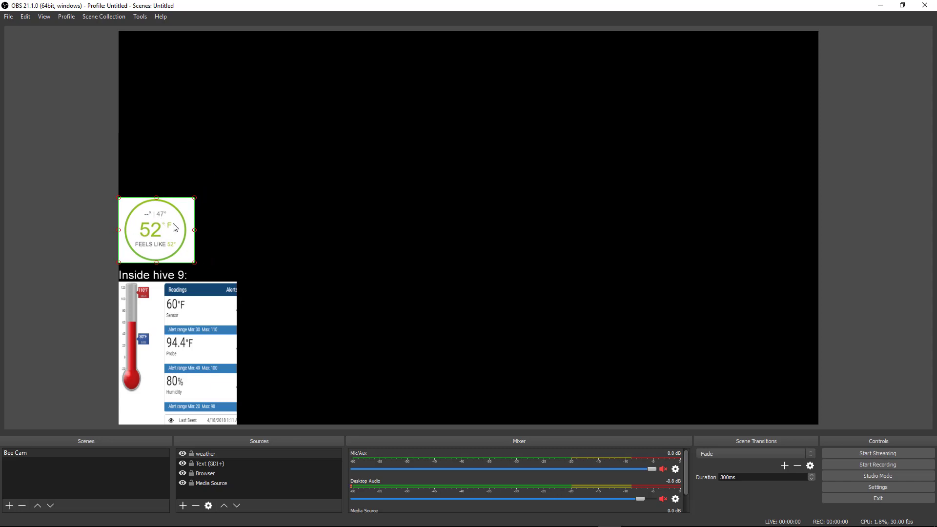
right_click(174, 225)
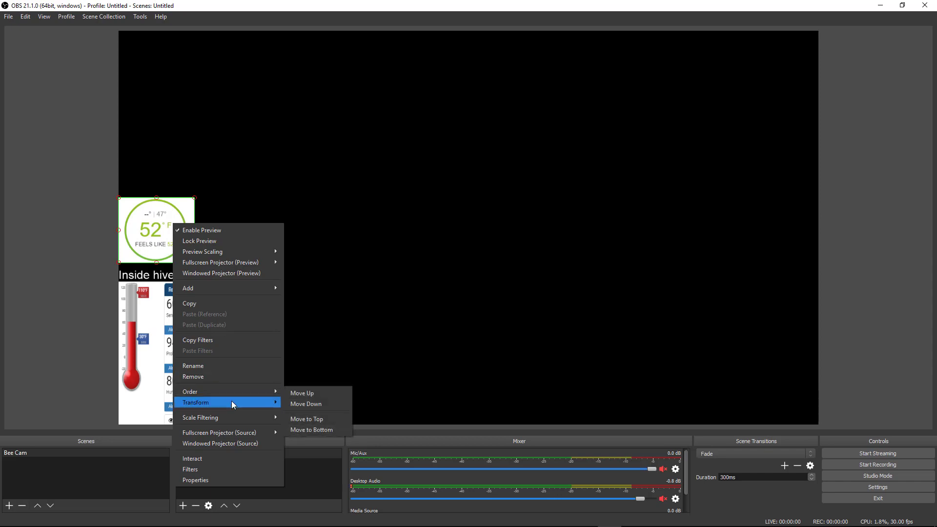
click(224, 479)
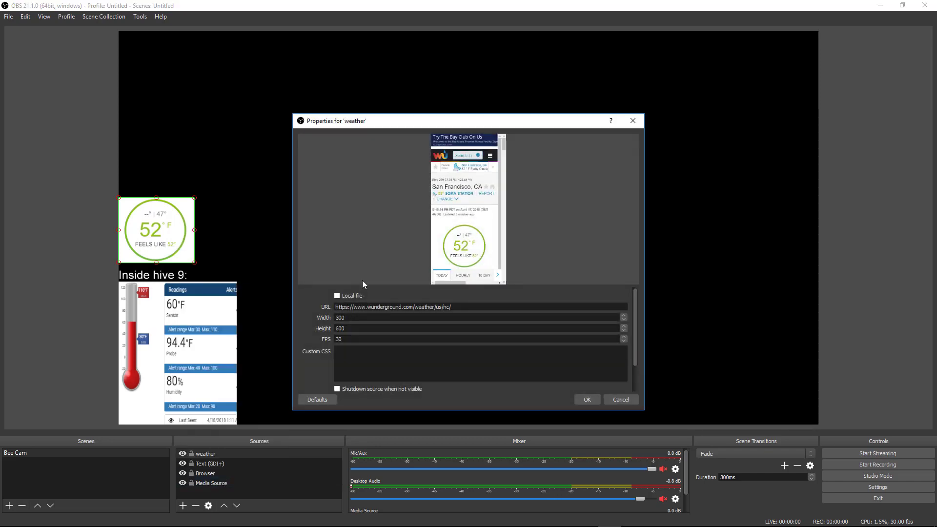
click(486, 365)
key(ctrl+v)
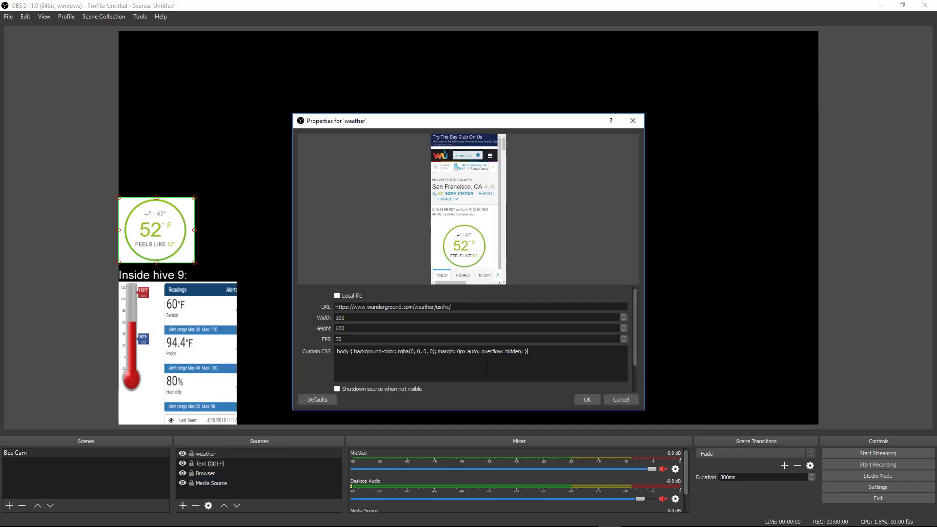
click(577, 401)
right_click(168, 246)
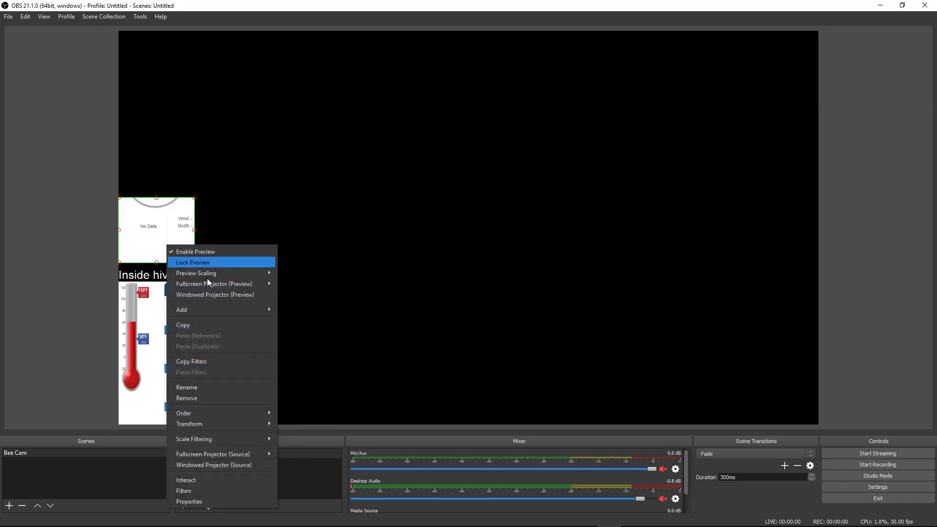
click(238, 480)
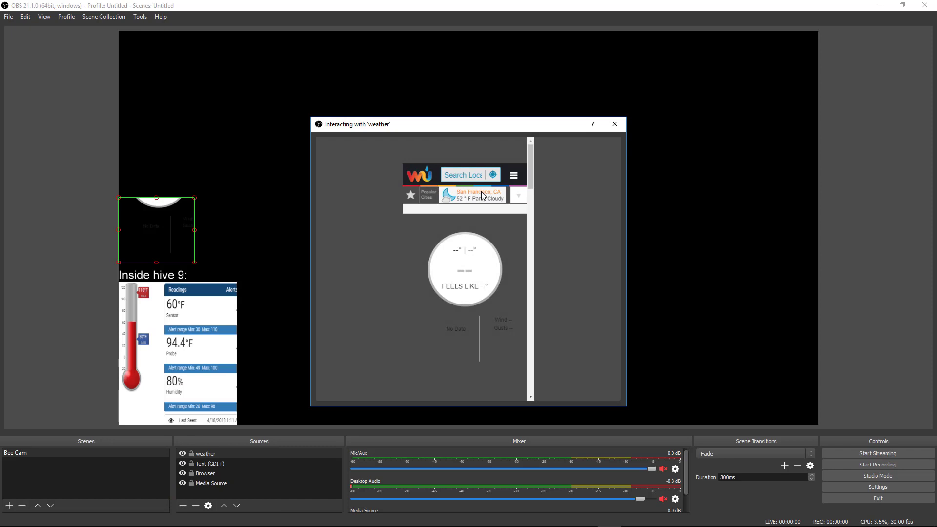
click(484, 197)
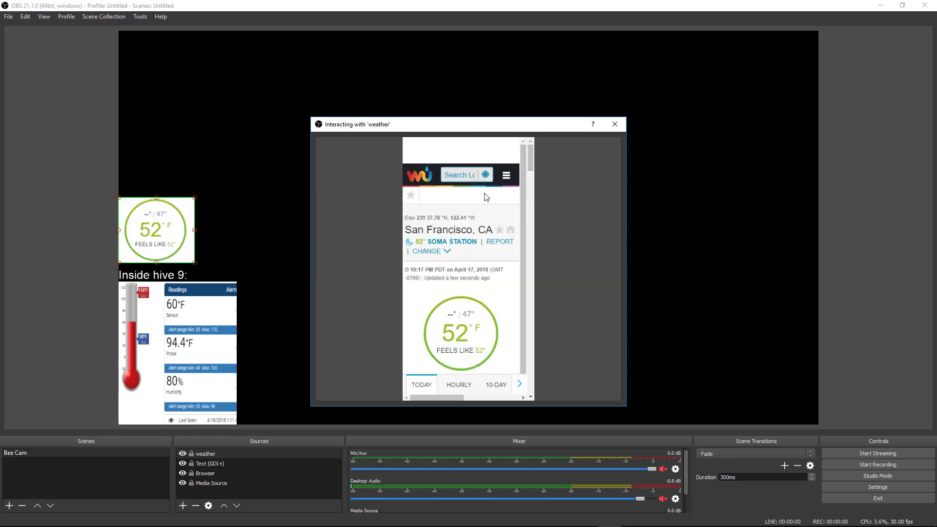
click(614, 124)
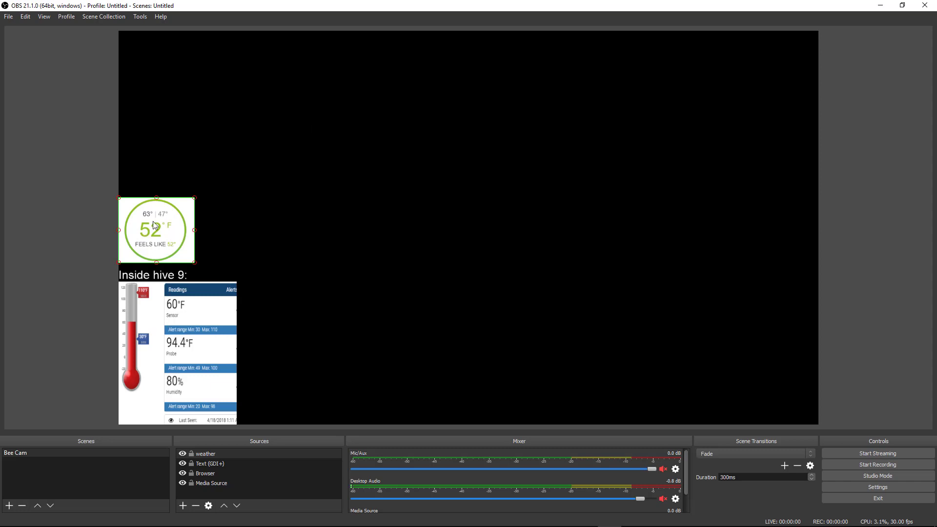
right_click(175, 240)
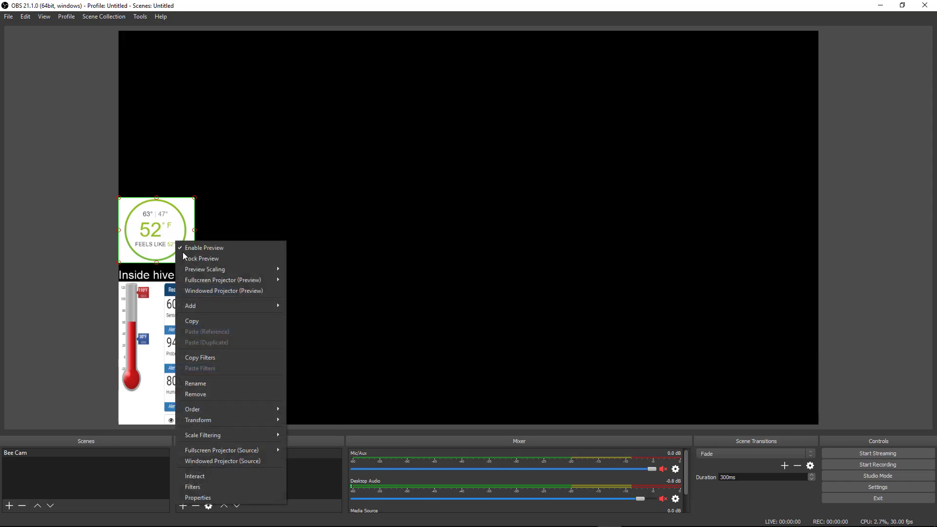
click(212, 475)
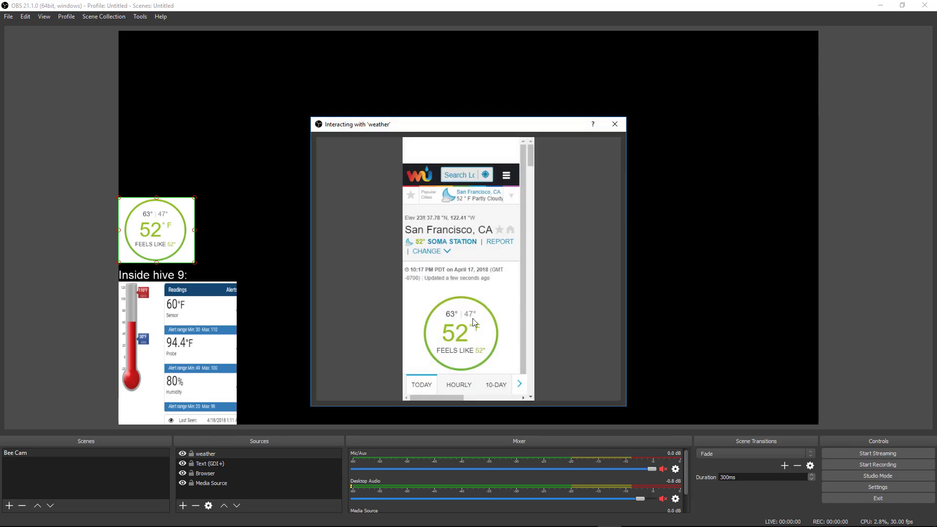
click(615, 124)
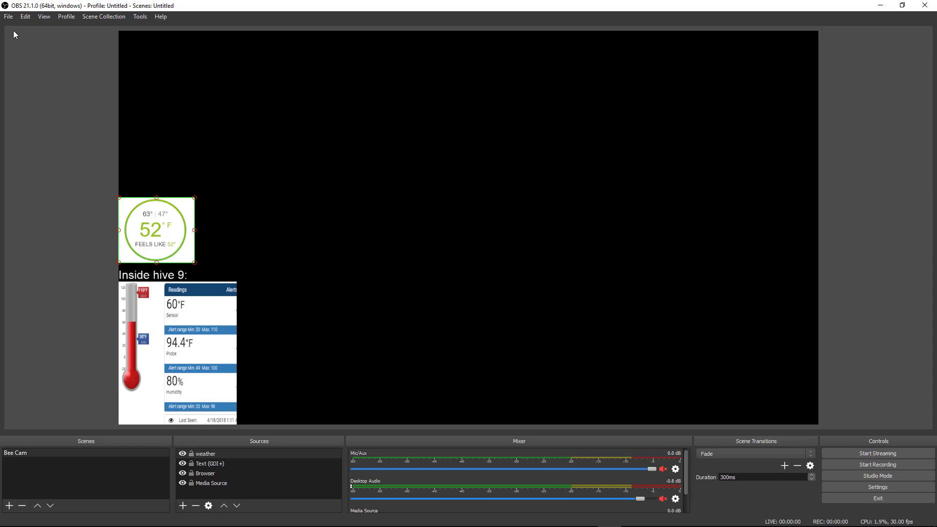
click(9, 17)
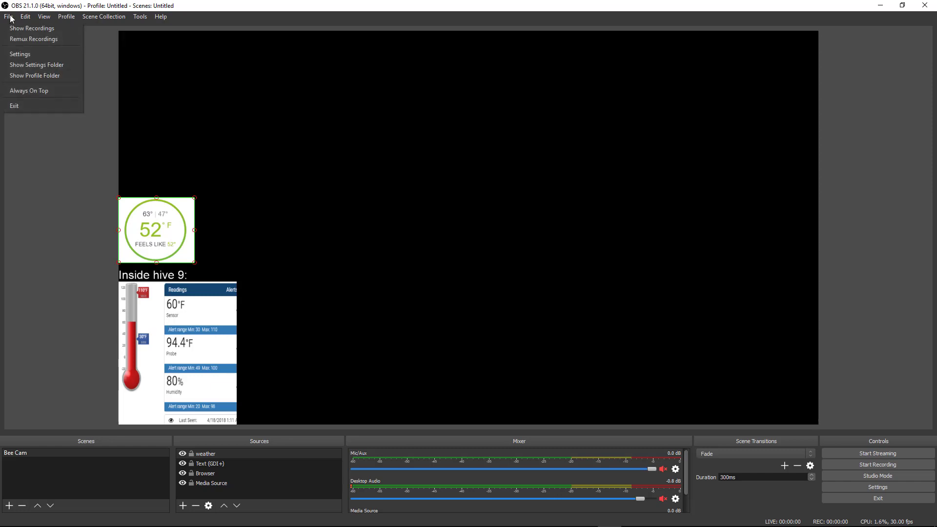
click(69, 137)
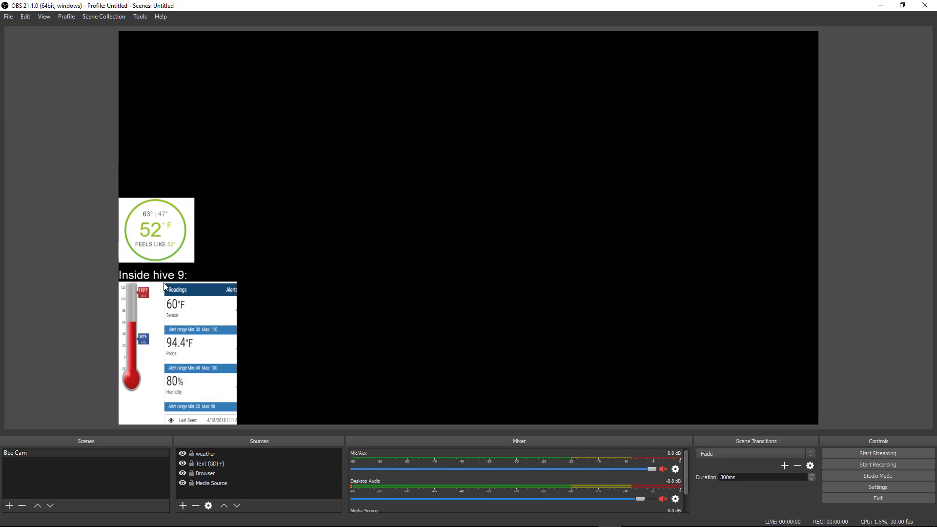
click(246, 464)
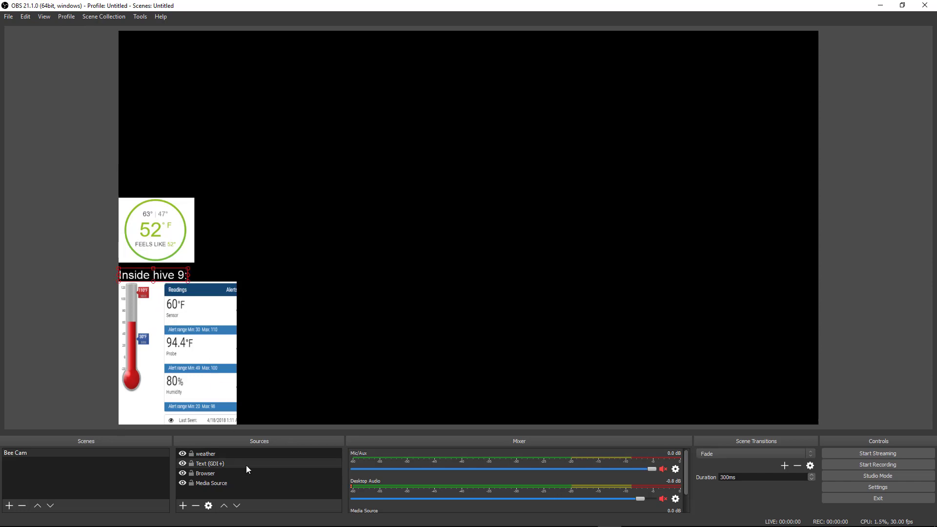
click(183, 506)
click(209, 457)
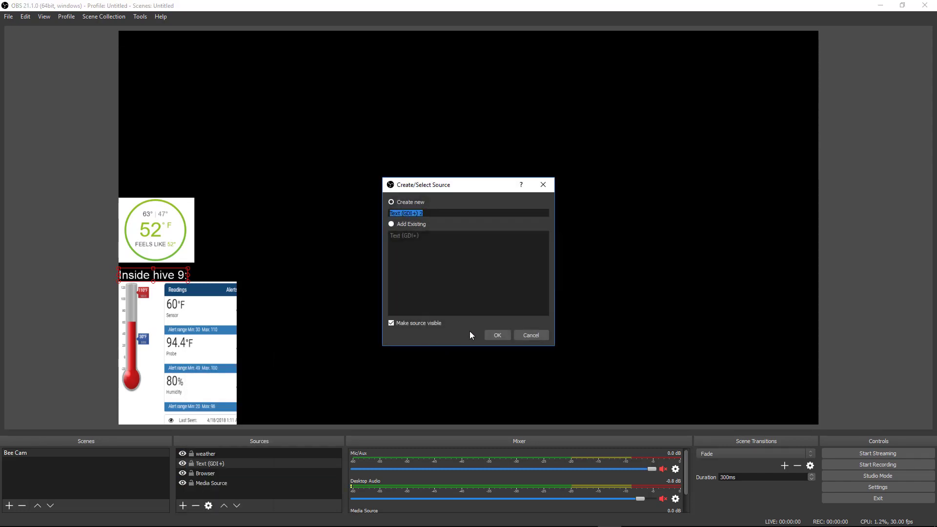
click(494, 337)
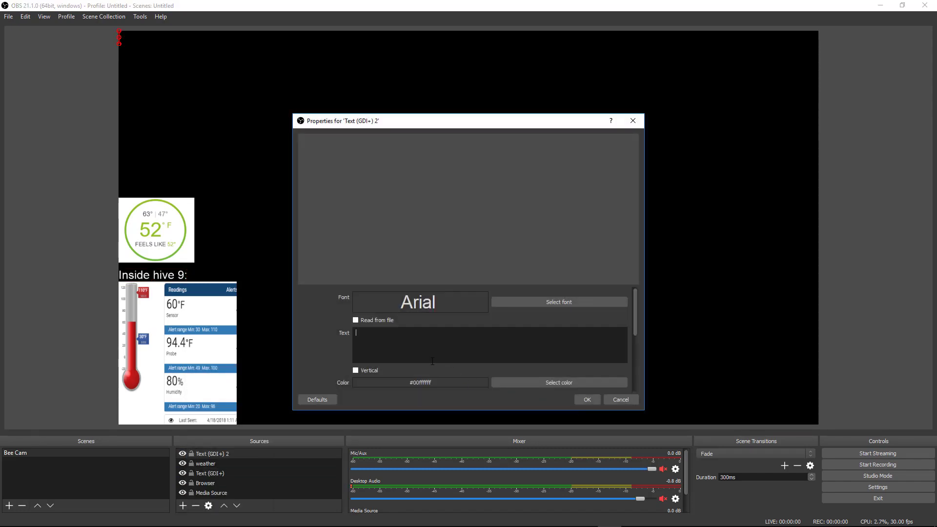
text(oohoih)
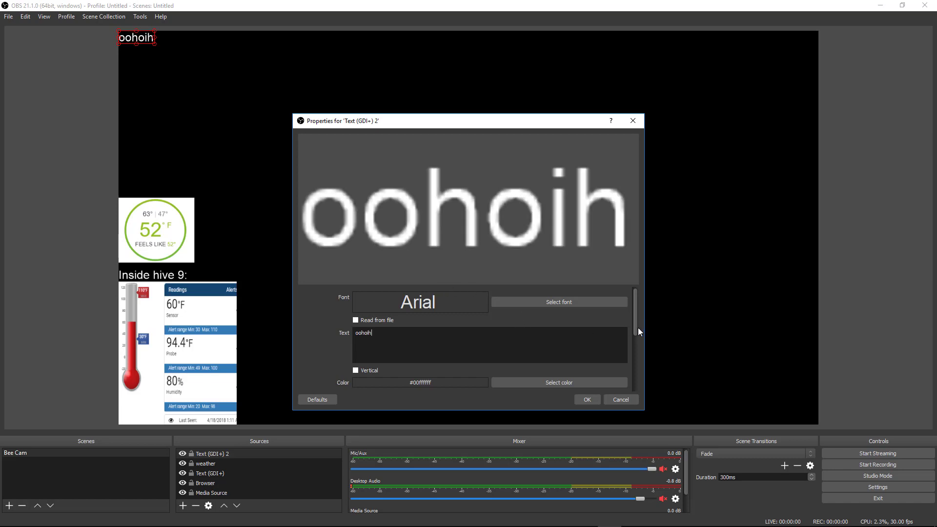
scroll(637, 331, down, 5)
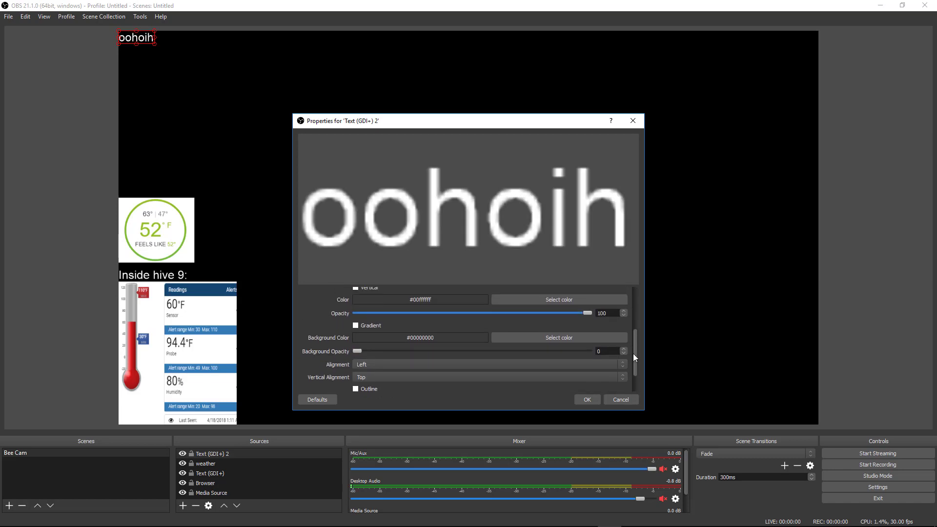
drag(633, 355, 633, 310)
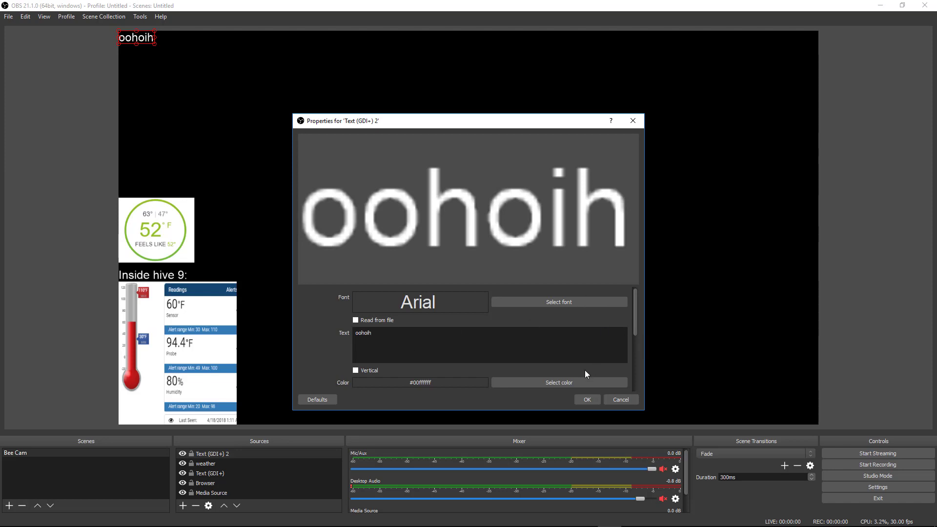
drag(634, 328, 633, 386)
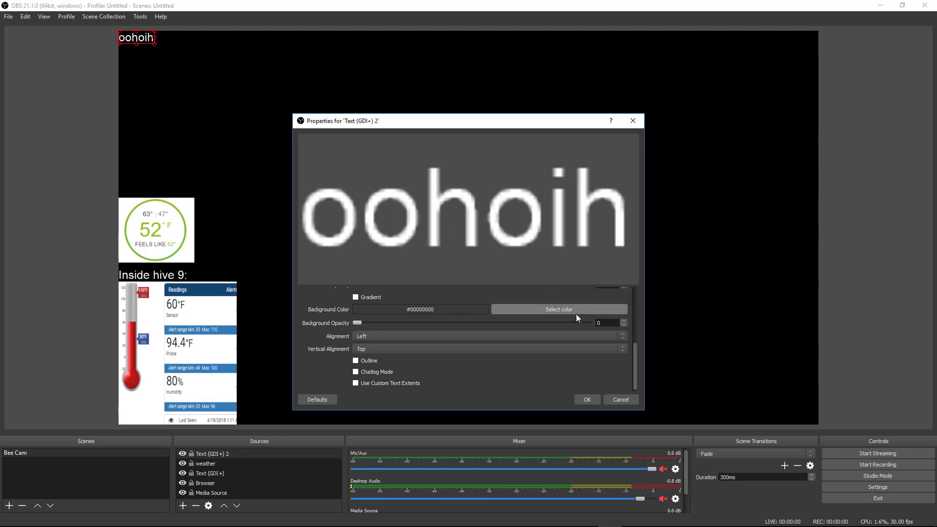
click(585, 398)
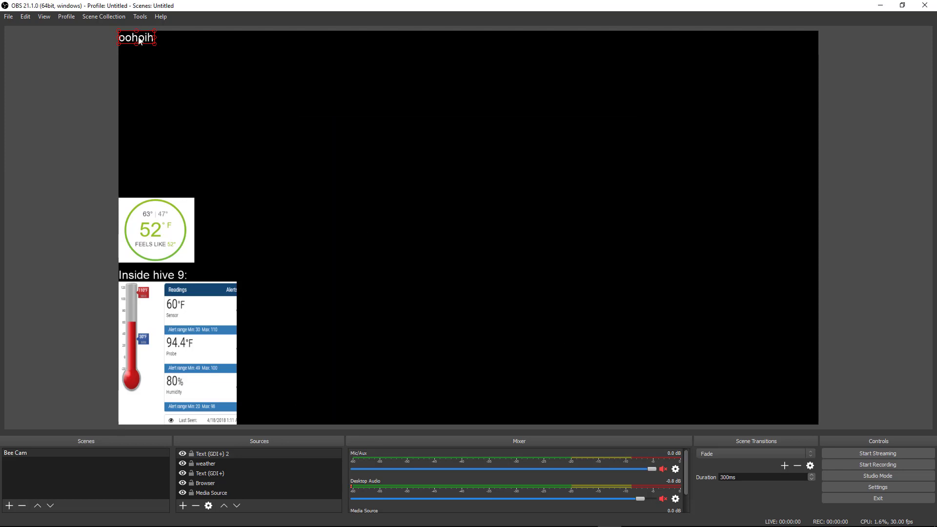
key(Delete)
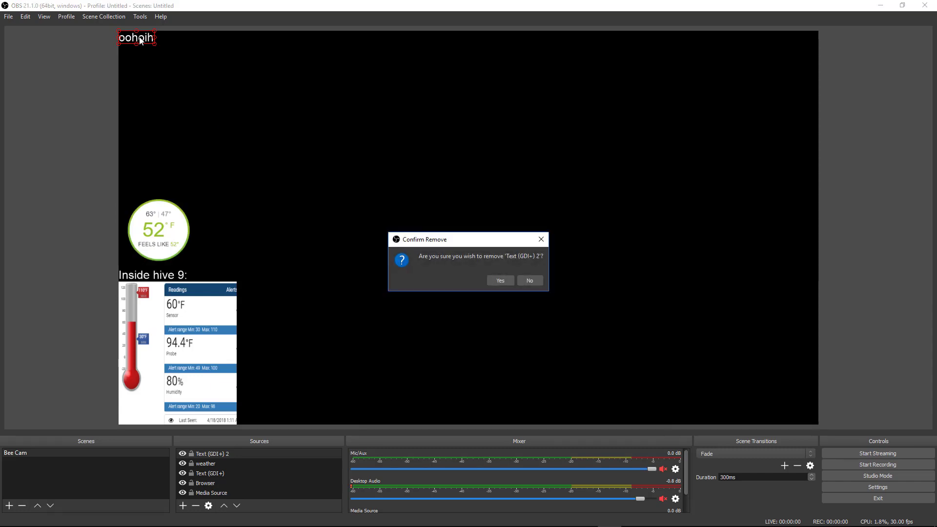
click(499, 279)
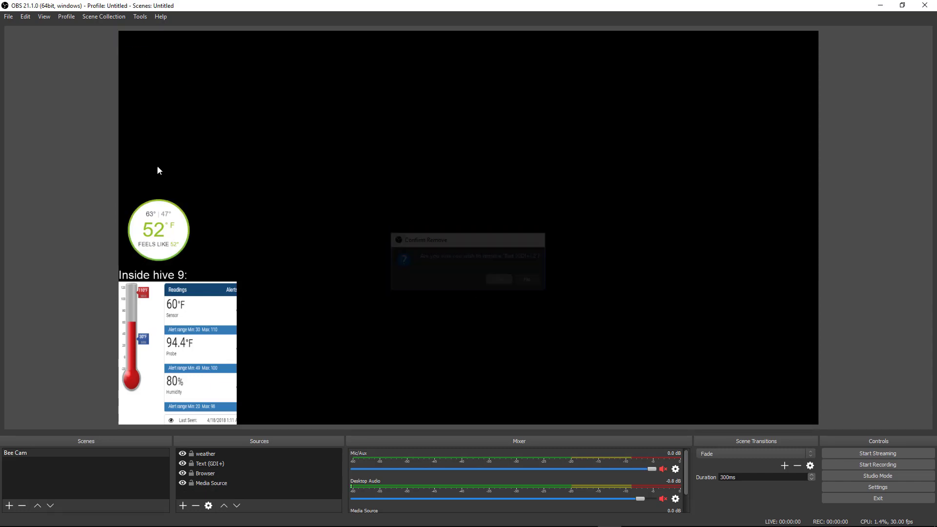
Open Settings via Advanced to the Video page and check Common FPS Values, keeping 30
click(8, 16)
click(51, 57)
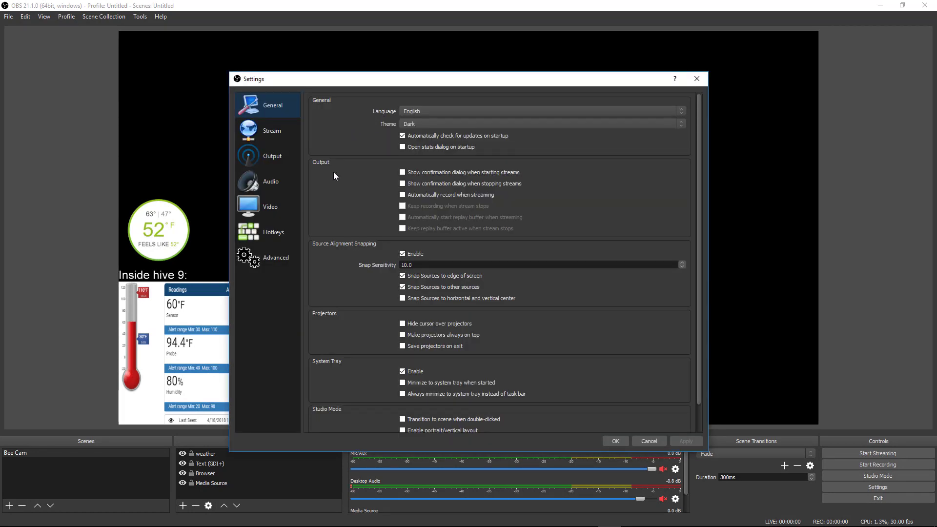
click(261, 258)
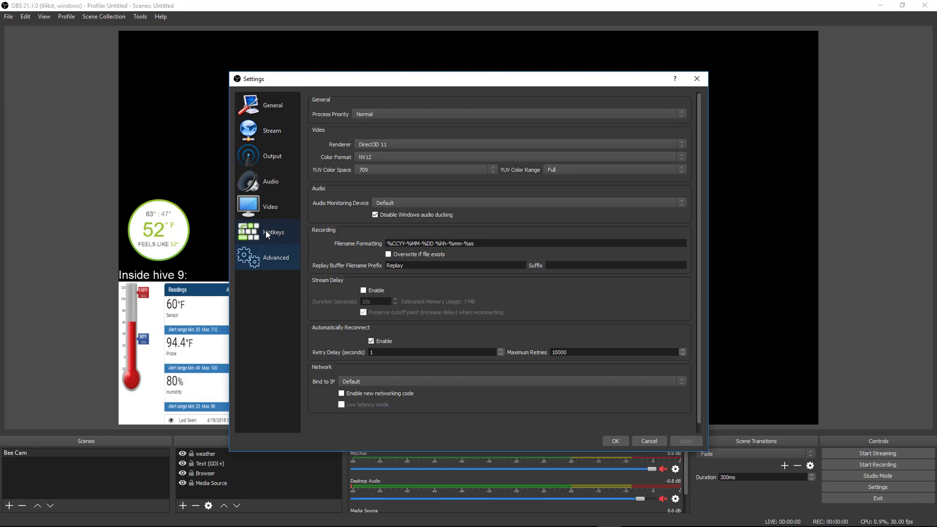
click(267, 235)
click(269, 209)
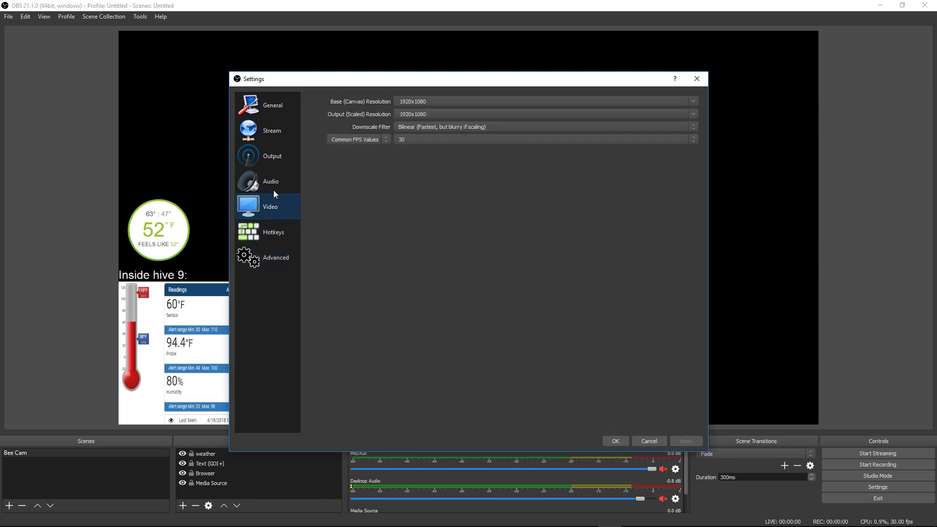
click(434, 139)
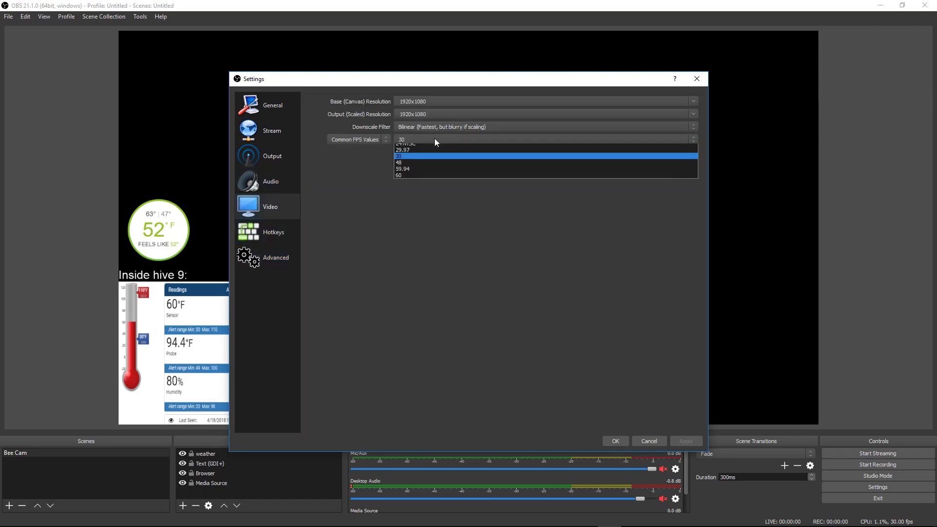
click(434, 139)
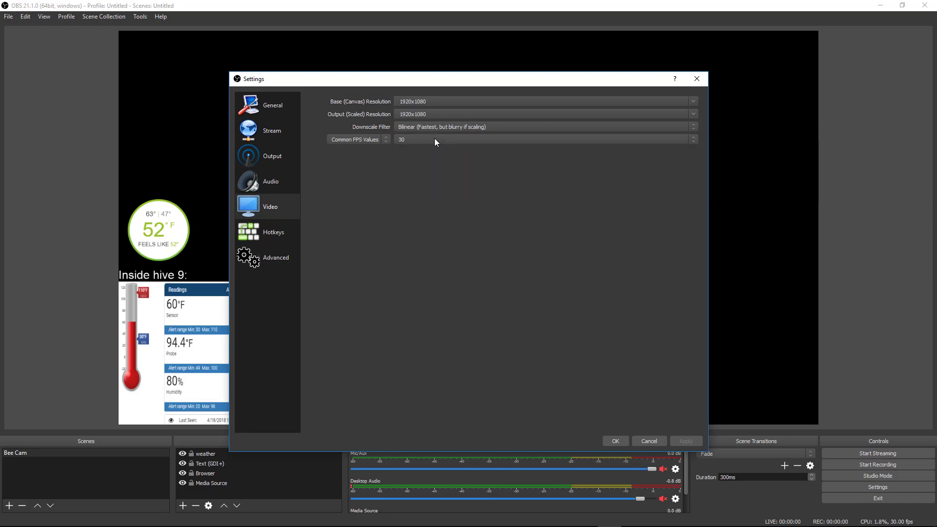
click(434, 139)
click(347, 169)
click(282, 166)
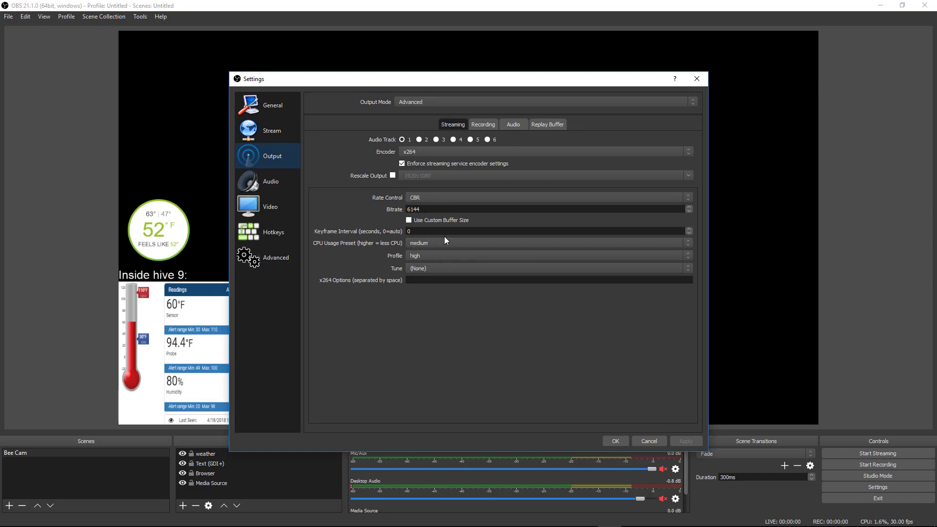
click(417, 241)
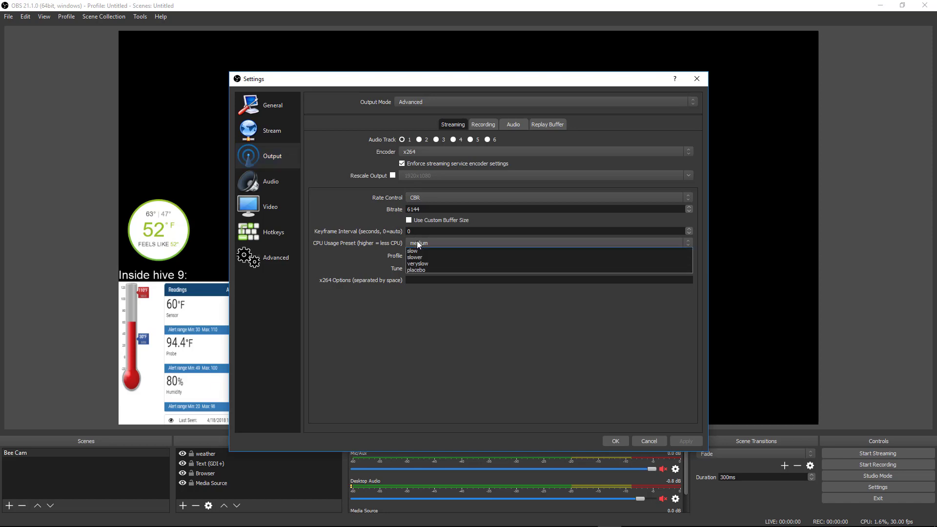
click(332, 243)
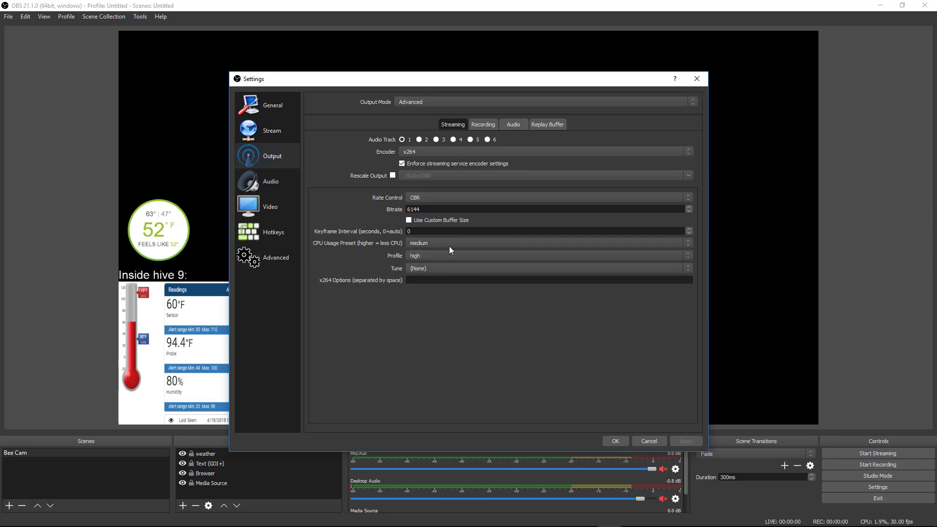
click(432, 245)
click(374, 257)
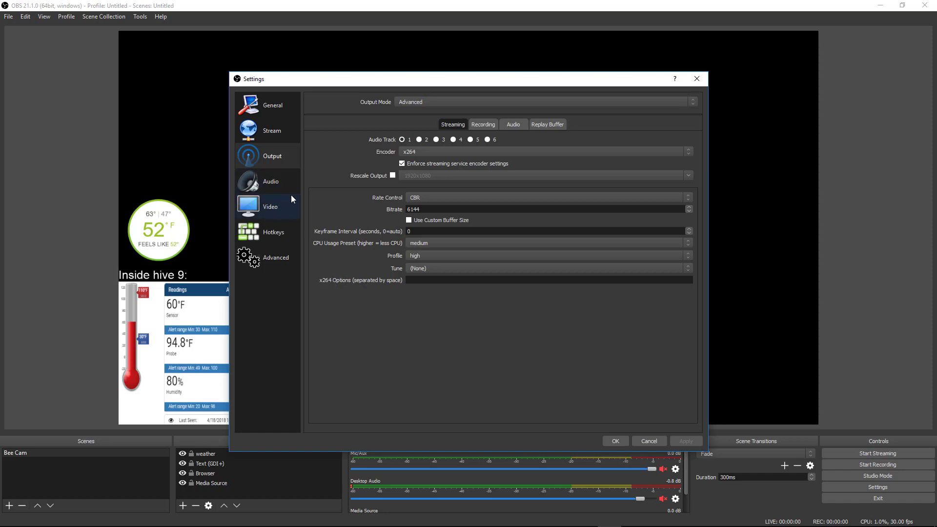
Browse the CPU Usage Preset choices and change the preset from medium to ultrafast
click(423, 243)
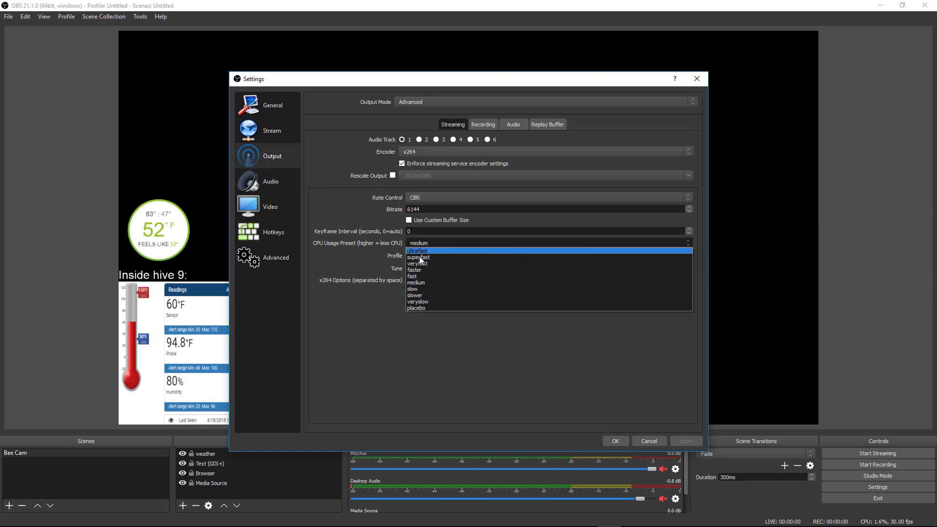
click(349, 260)
click(414, 242)
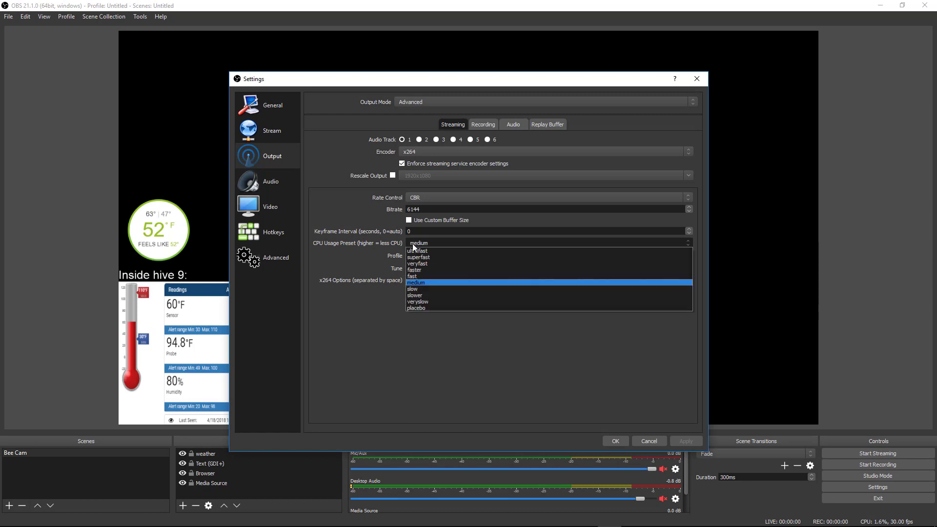
click(384, 246)
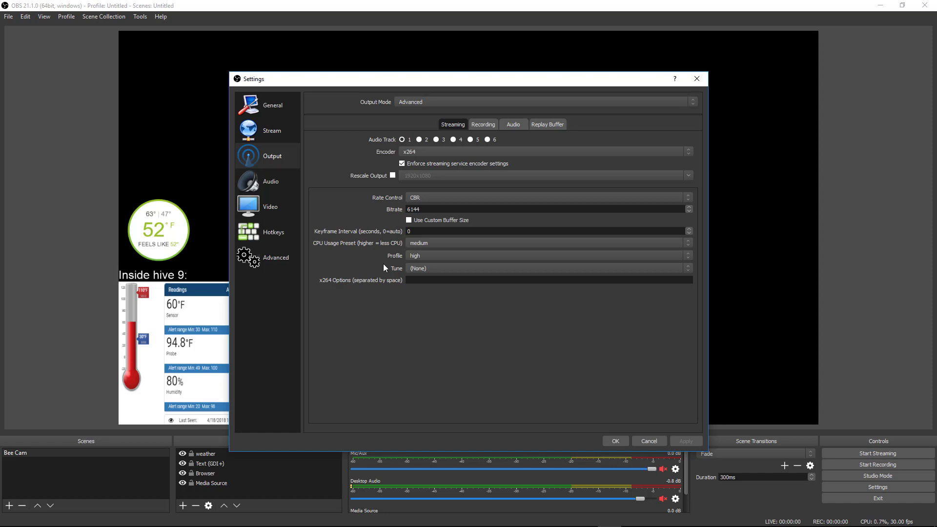
click(417, 243)
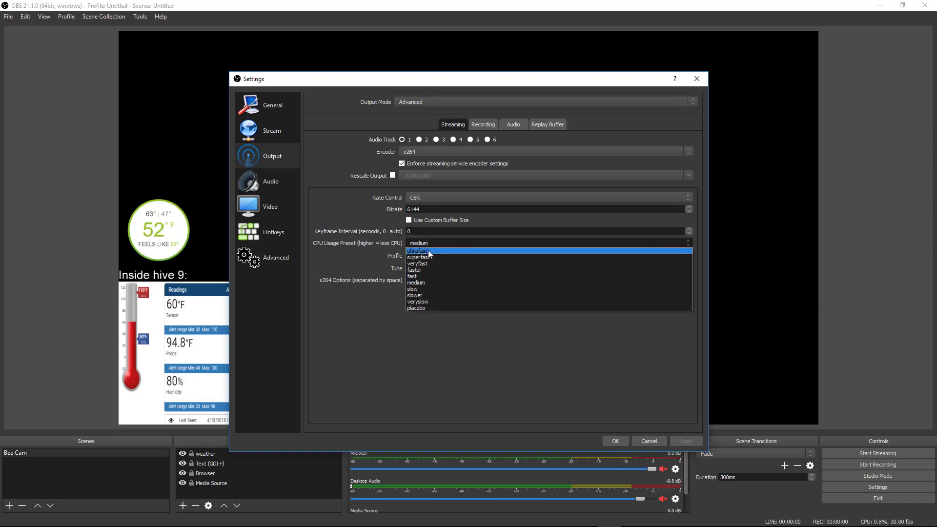
click(429, 250)
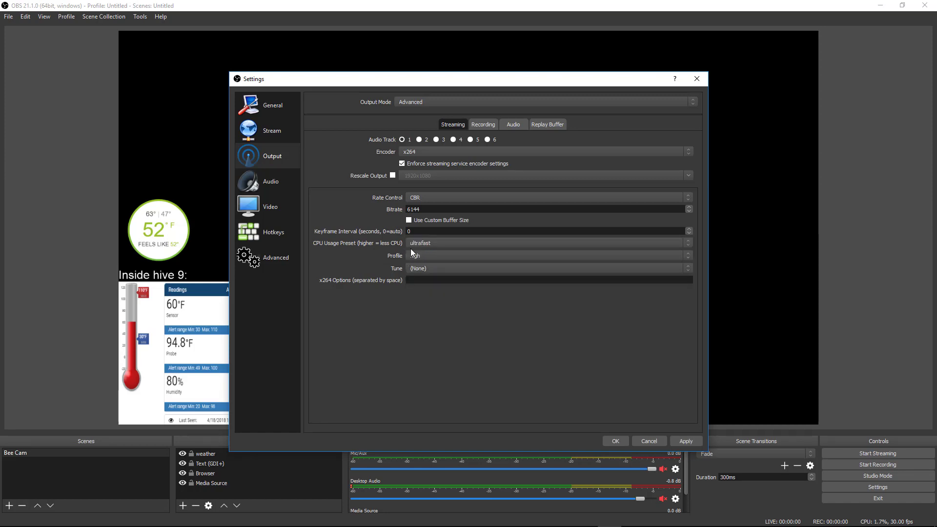
click(429, 241)
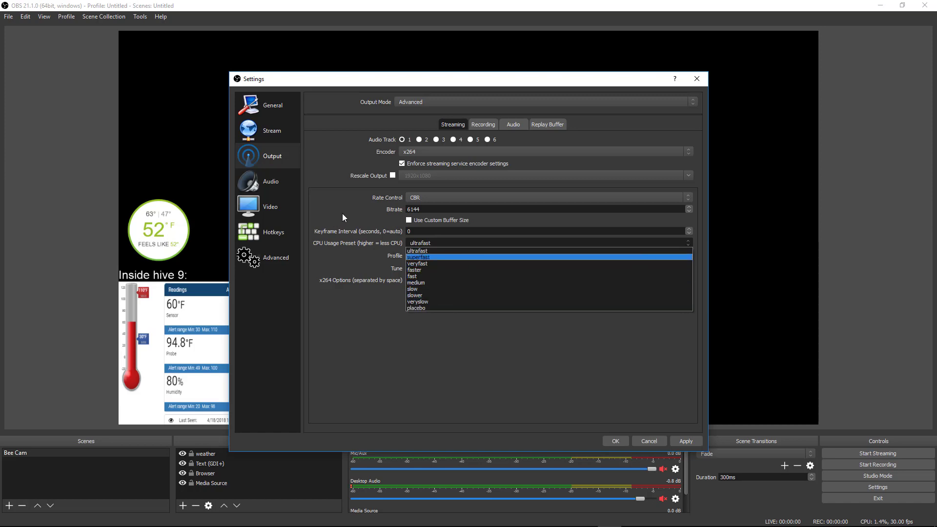
click(364, 215)
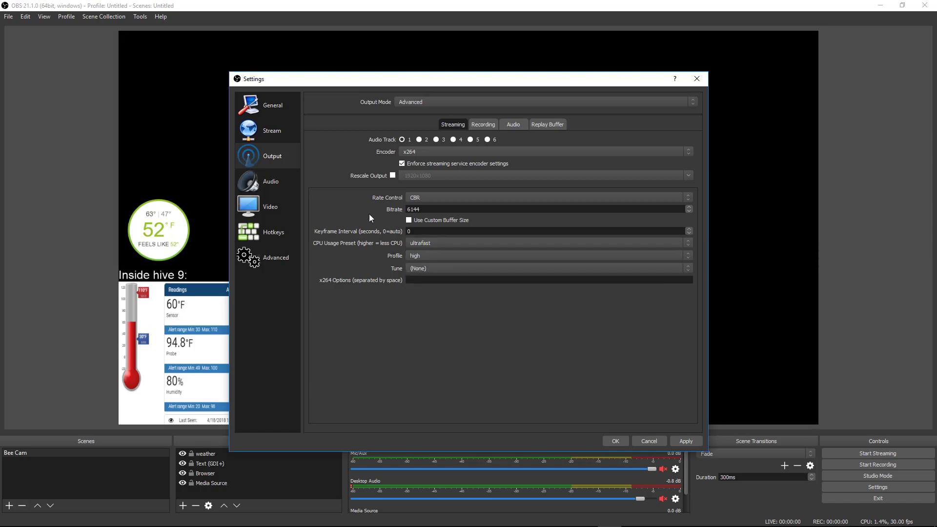
Briefly switch the preset to superfast, then set it back to ultrafast
click(448, 242)
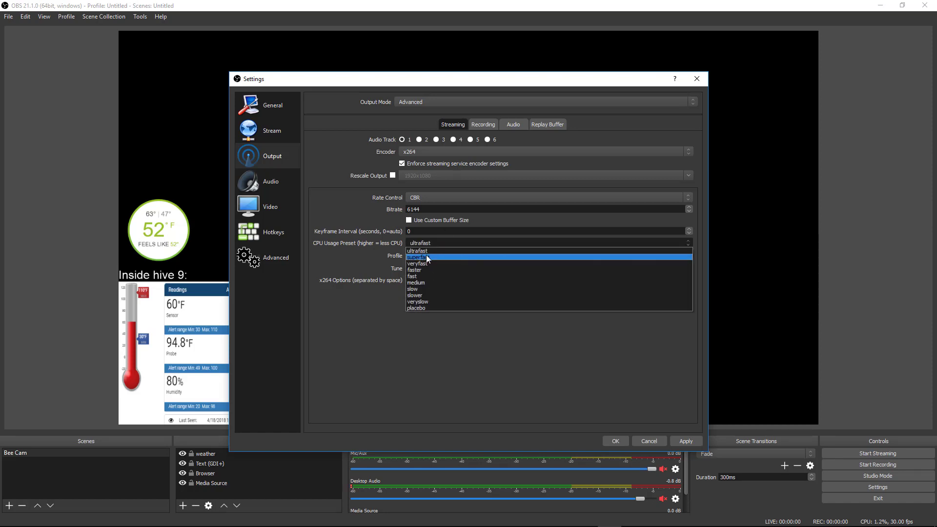
click(425, 255)
click(448, 242)
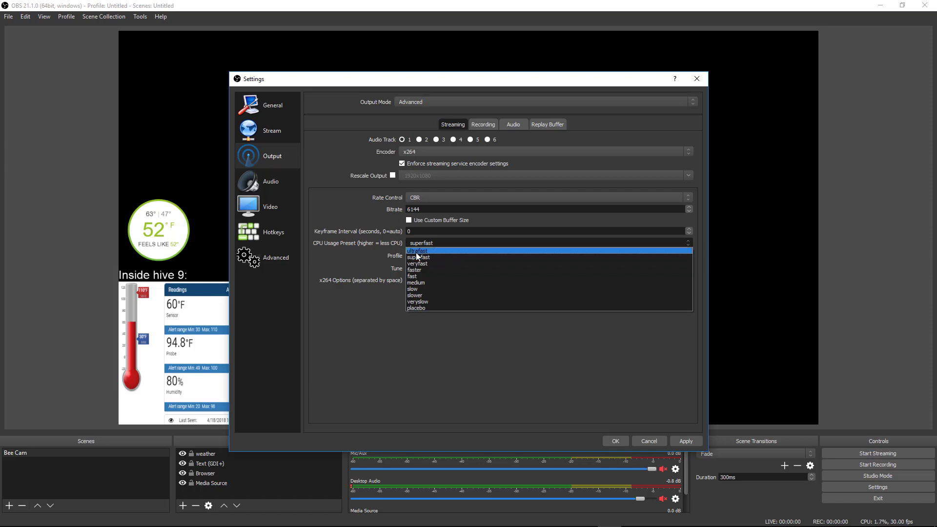
click(417, 251)
click(417, 240)
click(368, 244)
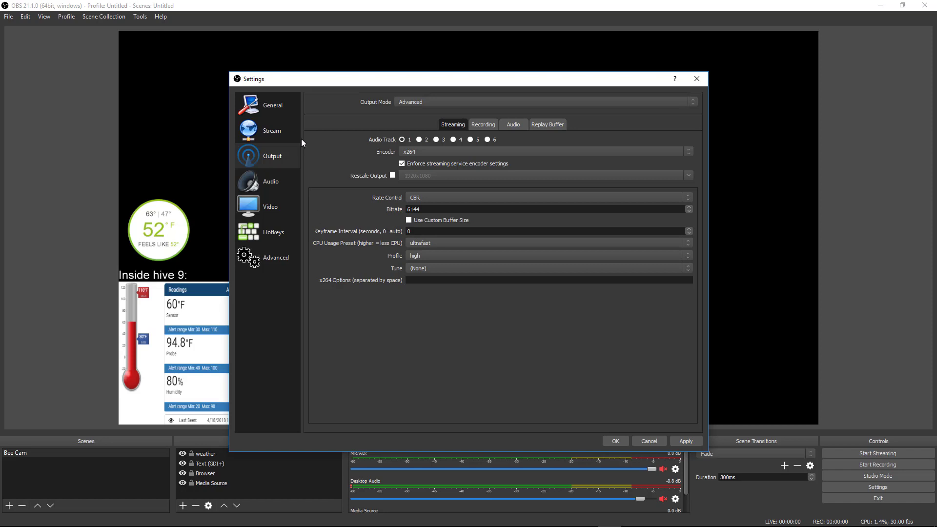
Show the Stream settings, then view Creator Studio's Live Events with the Honey Bee Cam 24/7 stream
click(274, 133)
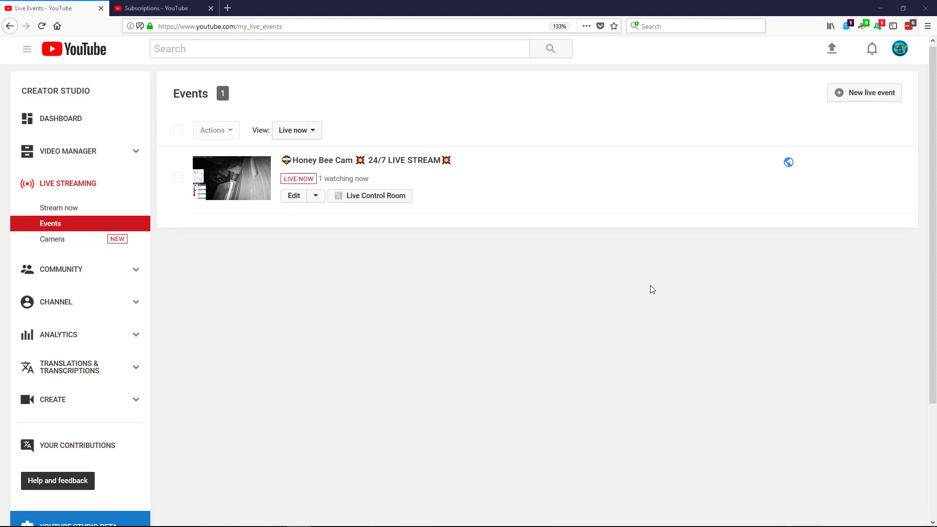
scroll(651, 288, down, 2)
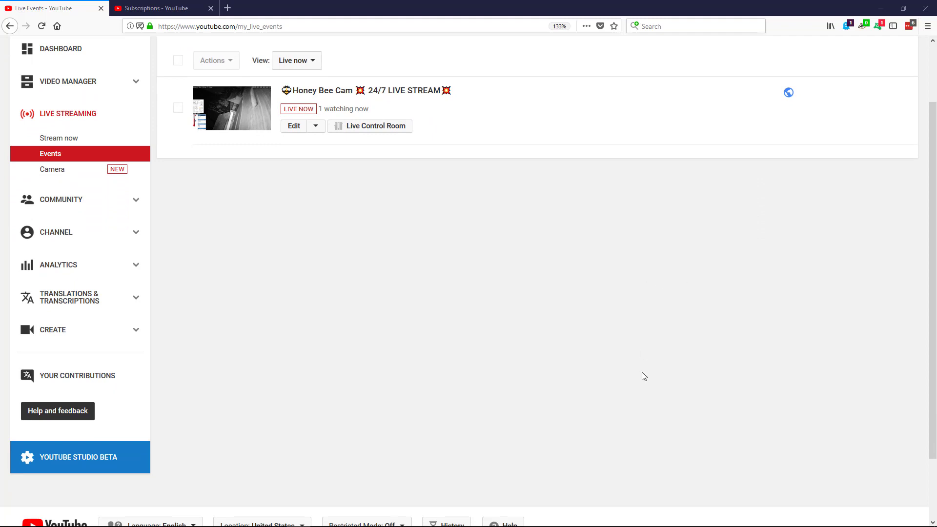
scroll(600, 303, up, 1)
middle_click(611, 321)
middle_click(616, 238)
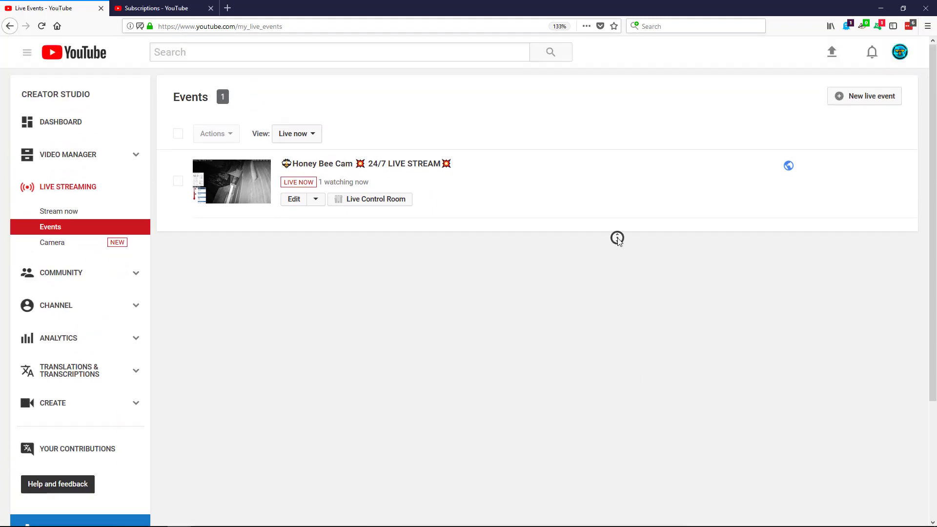
middle_click(617, 238)
Create a new live event titled 'adfasd' and show its Advanced settings
click(860, 98)
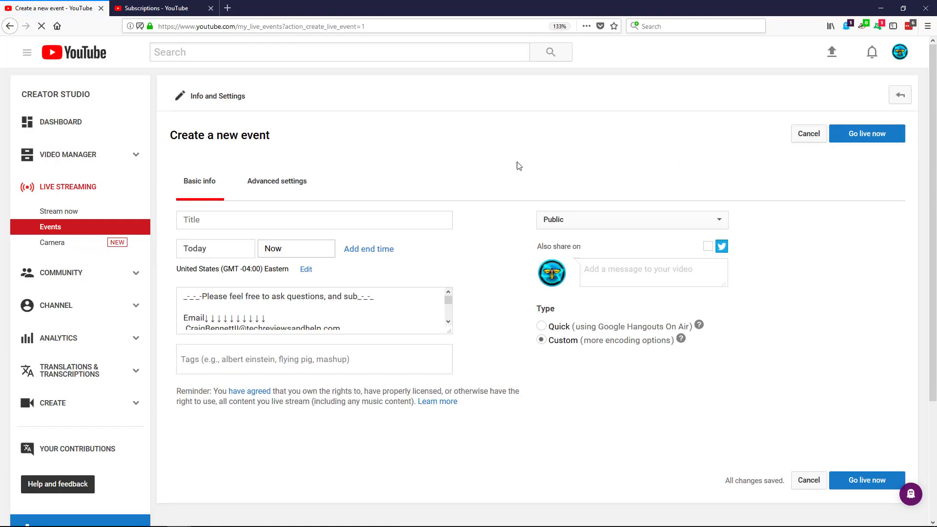
click(280, 219)
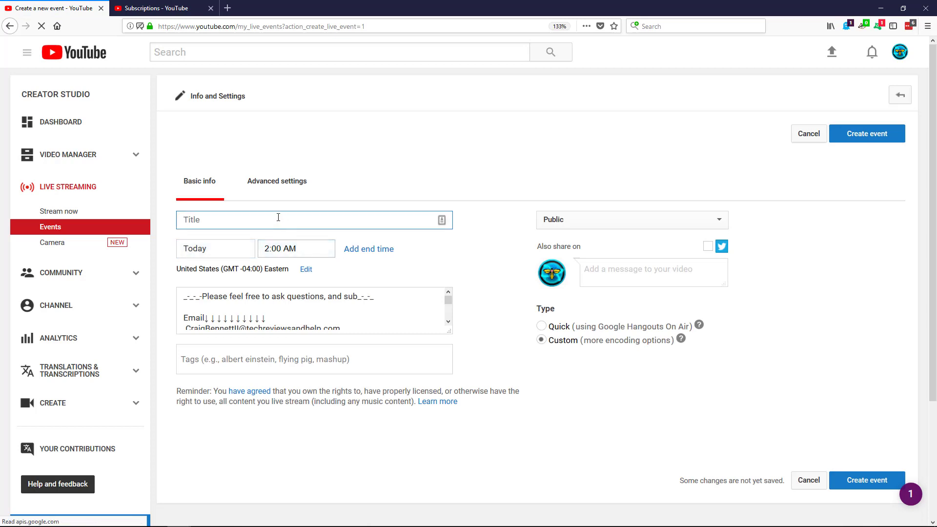
text(adfasd)
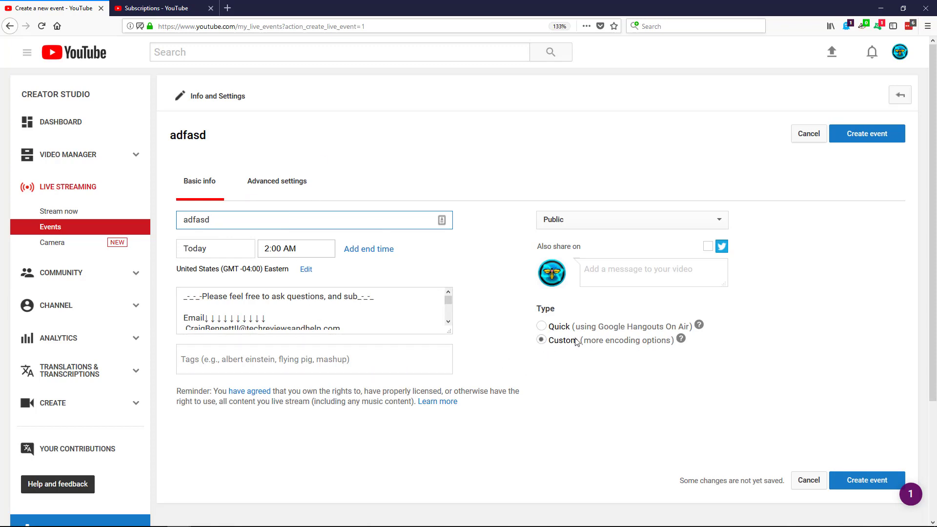
drag(554, 341, 559, 342)
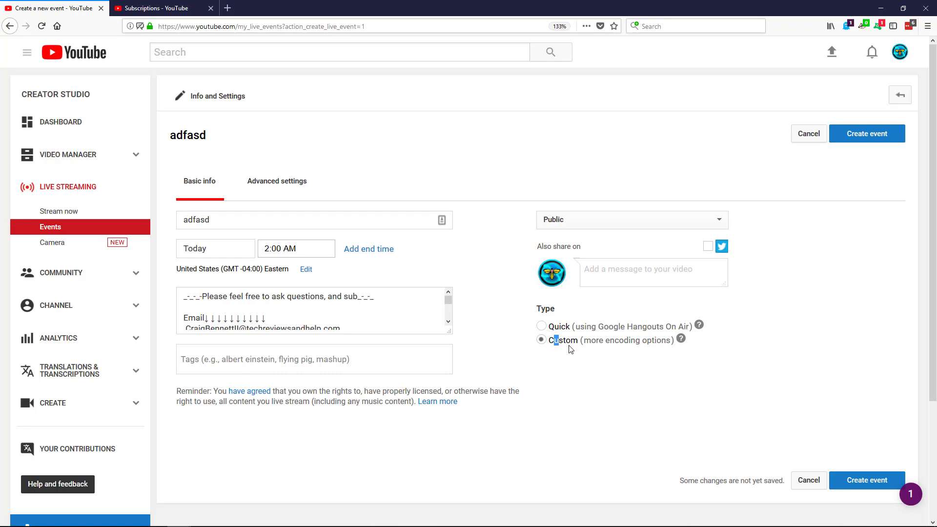
click(589, 221)
click(495, 219)
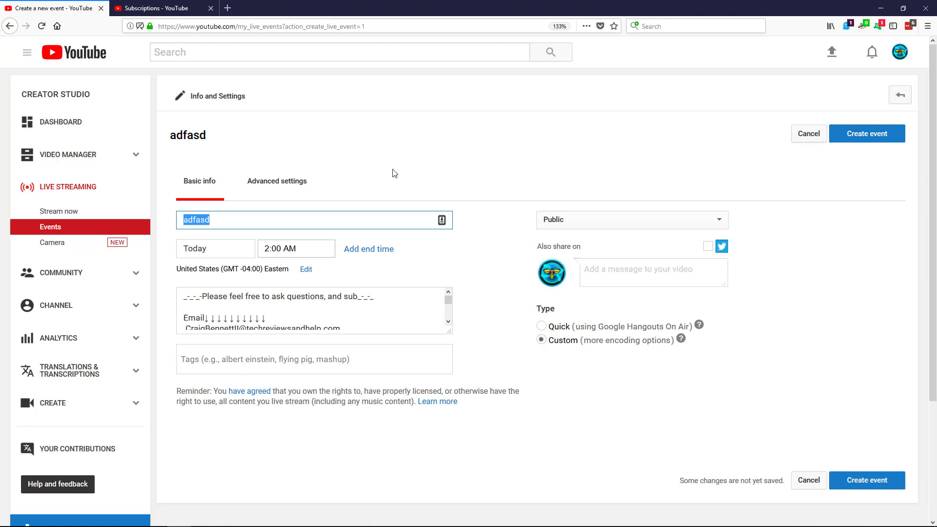
click(293, 190)
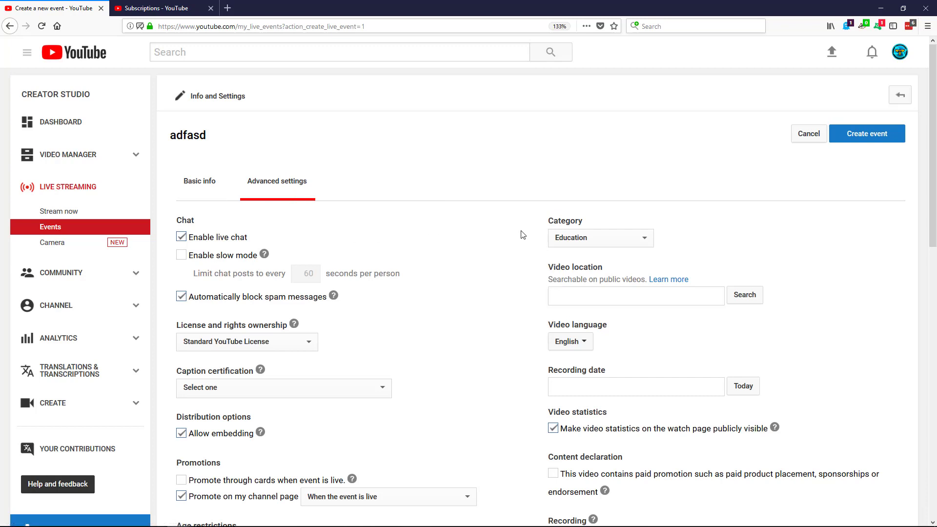
Keep Education as category, enable auto-start when data arrives and auto-unlist the archive
click(580, 236)
click(536, 239)
scroll(510, 348, down, 5)
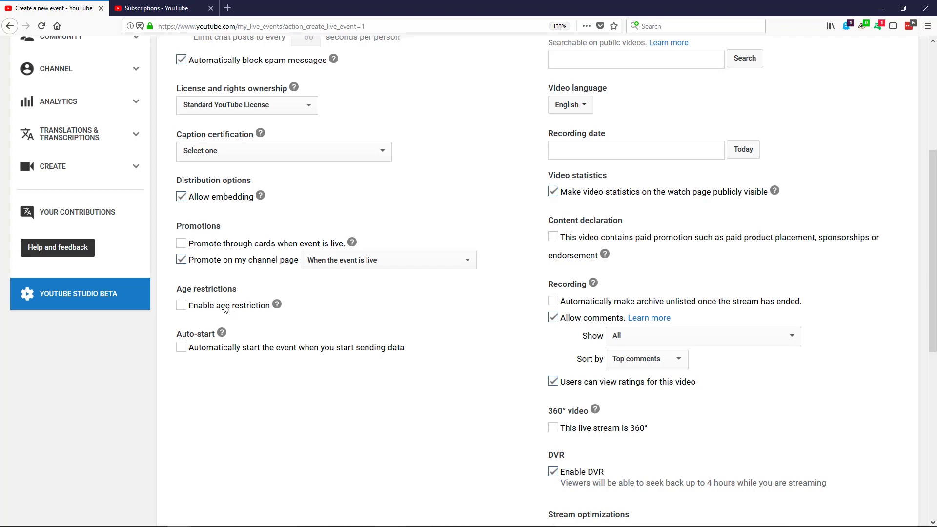
click(181, 347)
click(705, 304)
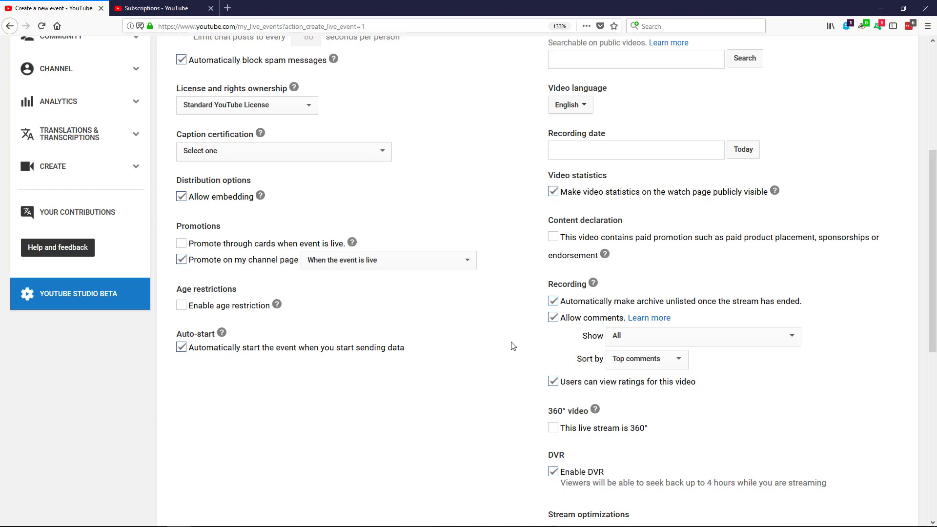
Review the new event's remaining settings, opening and dismissing the caption certification choices
scroll(487, 424, down, 3)
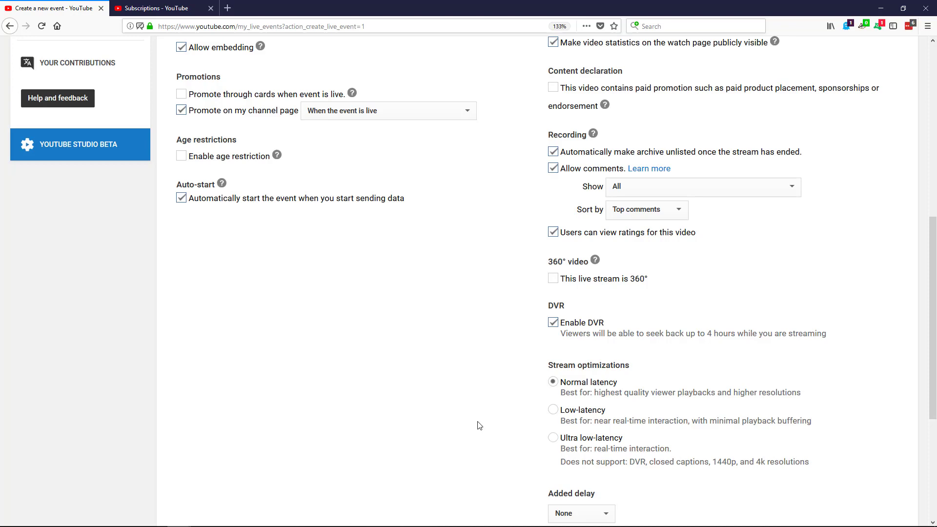
scroll(478, 425, down, 1)
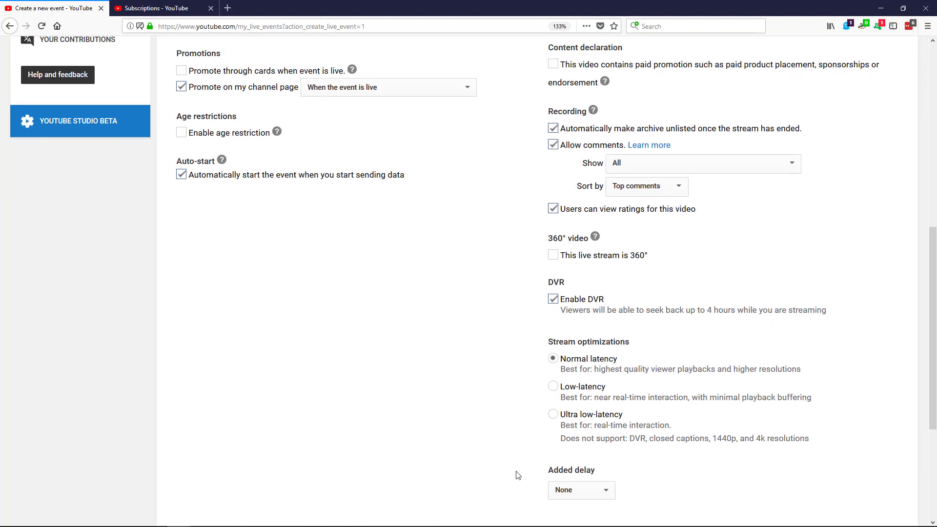
scroll(456, 456, up, 5)
scroll(492, 377, down, 3)
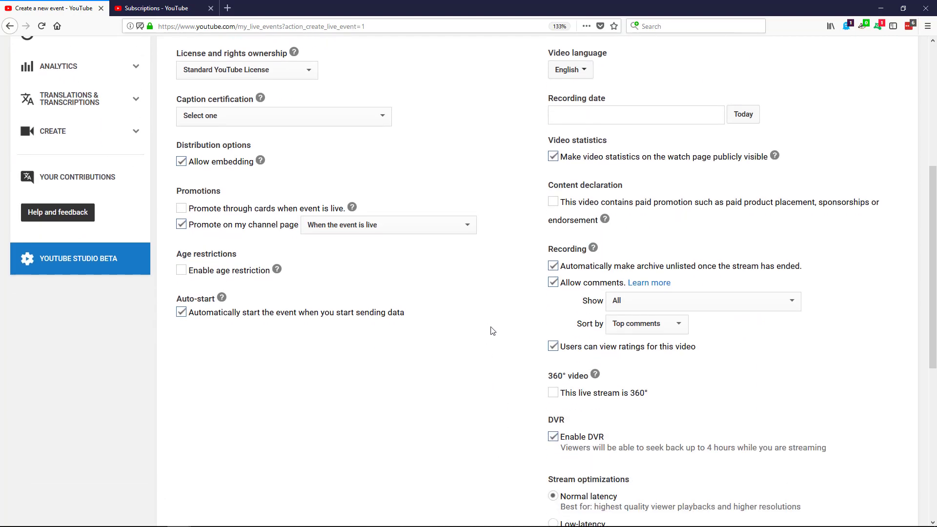
scroll(492, 330, up, 3)
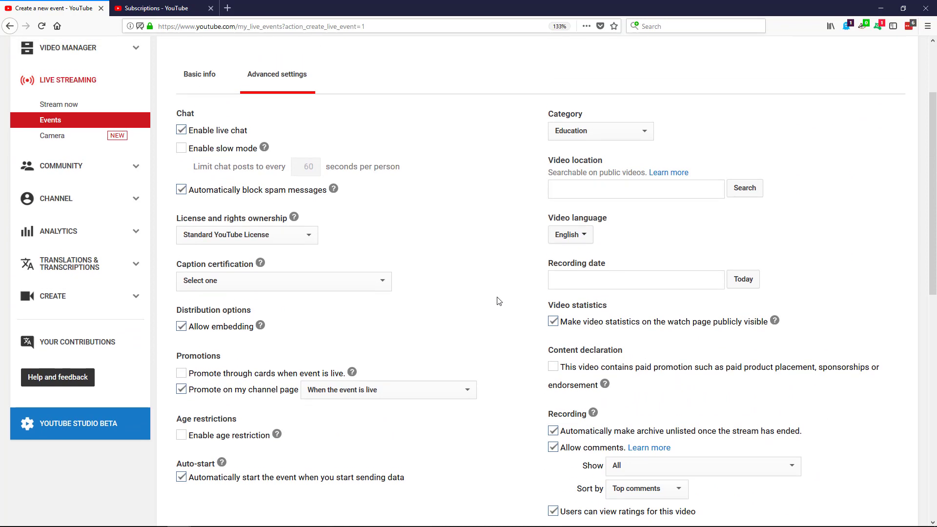
scroll(499, 298, down, 3)
middle_click(496, 274)
click(375, 255)
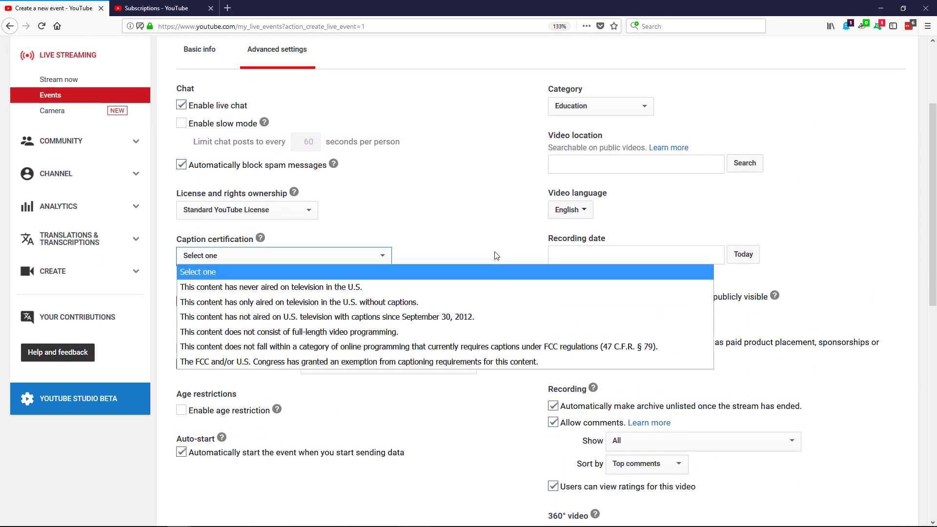
double_click(492, 120)
Look back over the event form and clear a stray text selection
middle_click(518, 222)
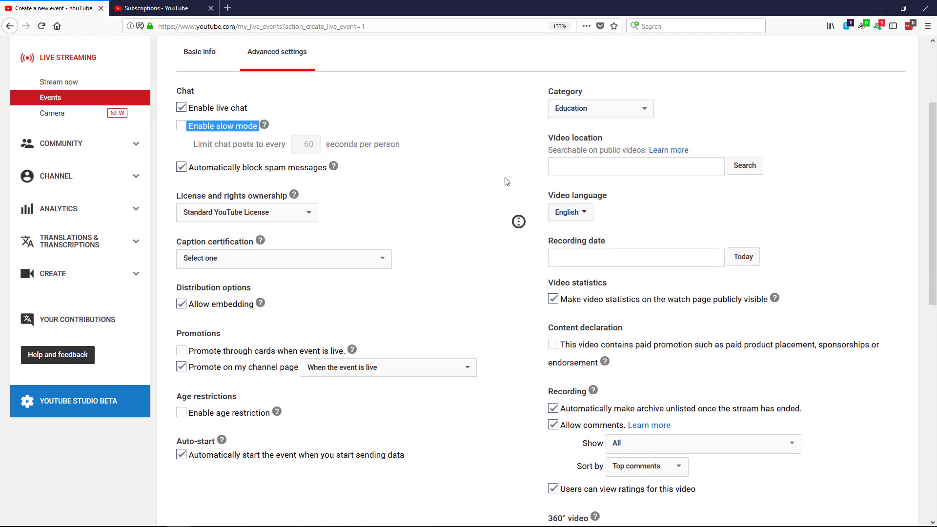
click(504, 174)
click(504, 174)
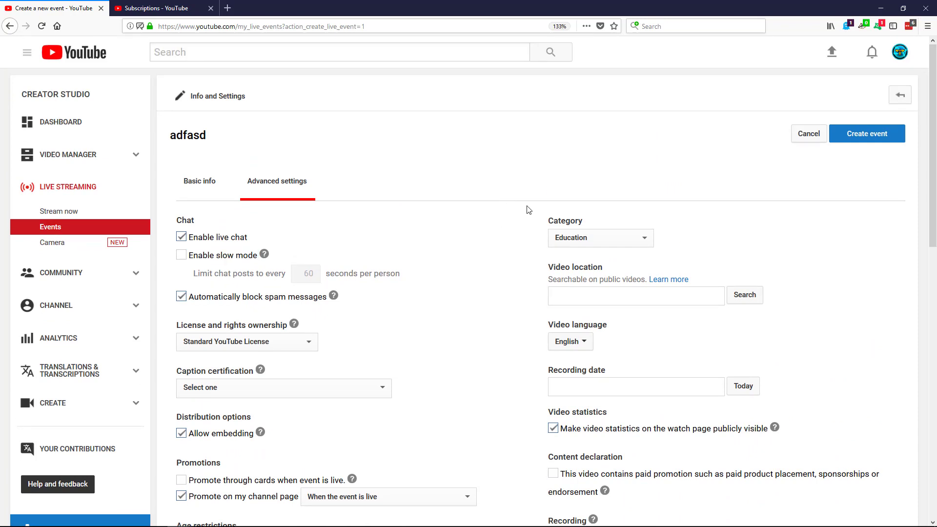
middle_click(537, 253)
middle_click(516, 171)
middle_click(516, 170)
middle_click(522, 162)
middle_click(511, 96)
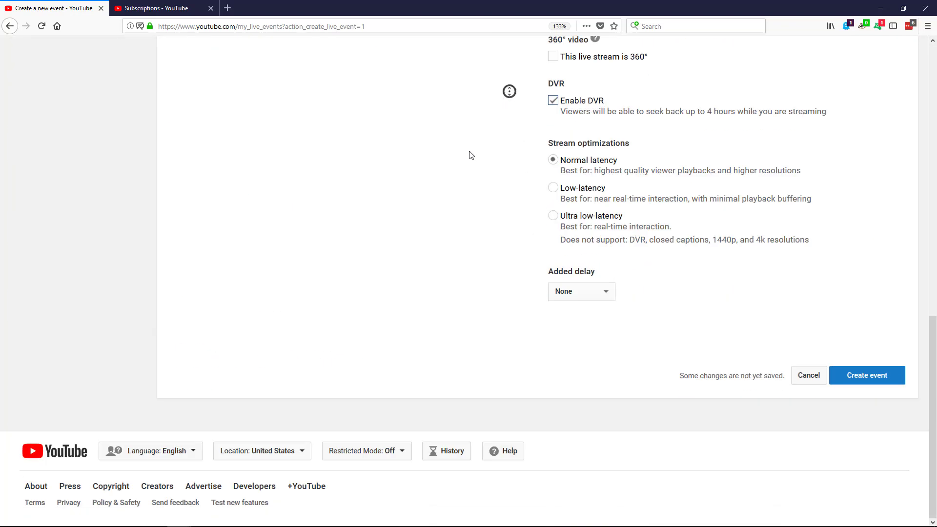
drag(454, 157, 469, 117)
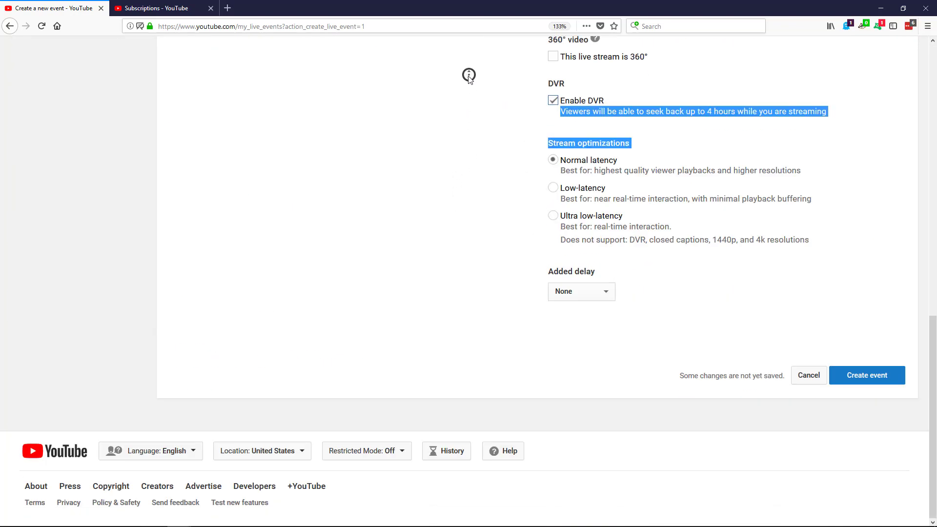
click(469, 81)
middle_click(489, 320)
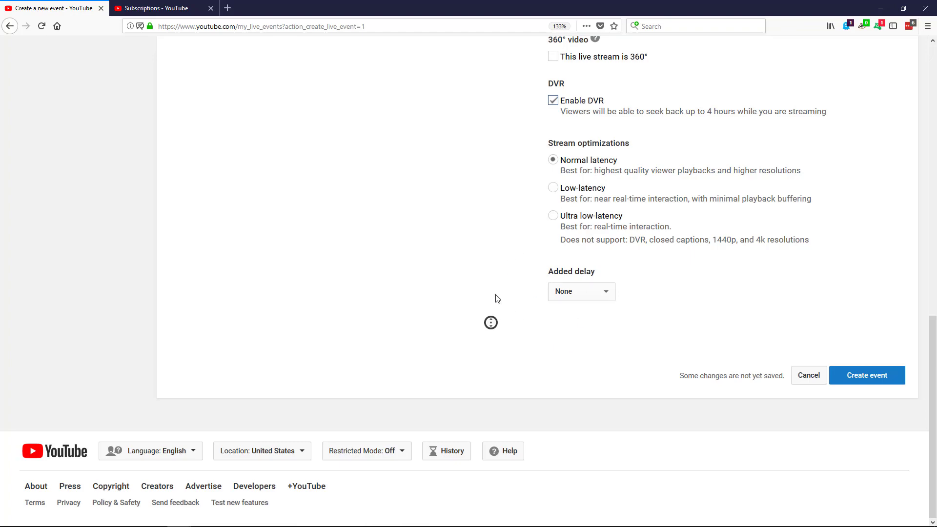
scroll(839, 201, up, 4)
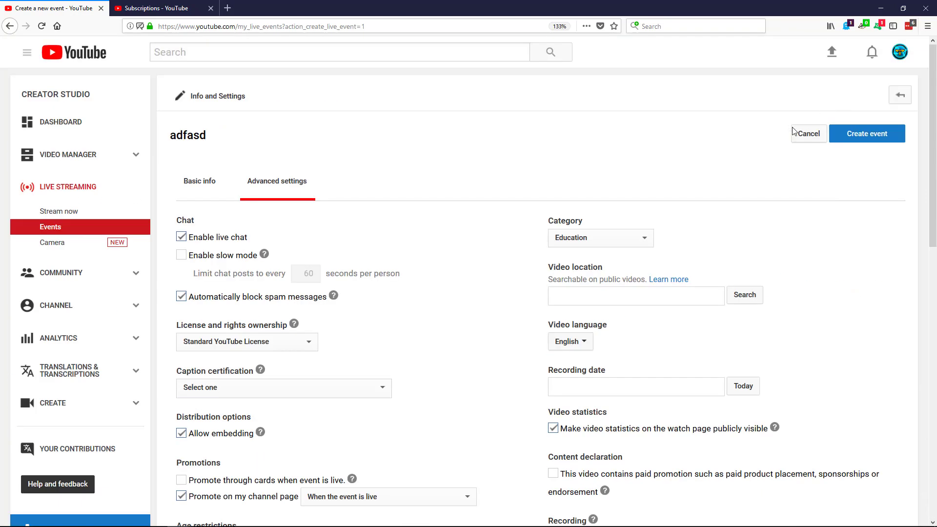
scroll(838, 201, down, 1)
Create the 'adfasd' event, switch it to a reusable stream key, and start a new stream
click(859, 58)
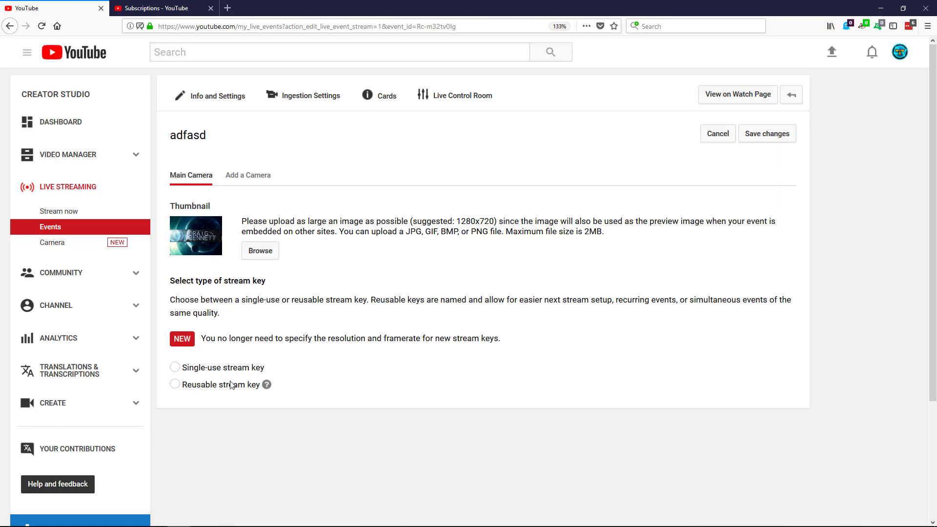
click(200, 386)
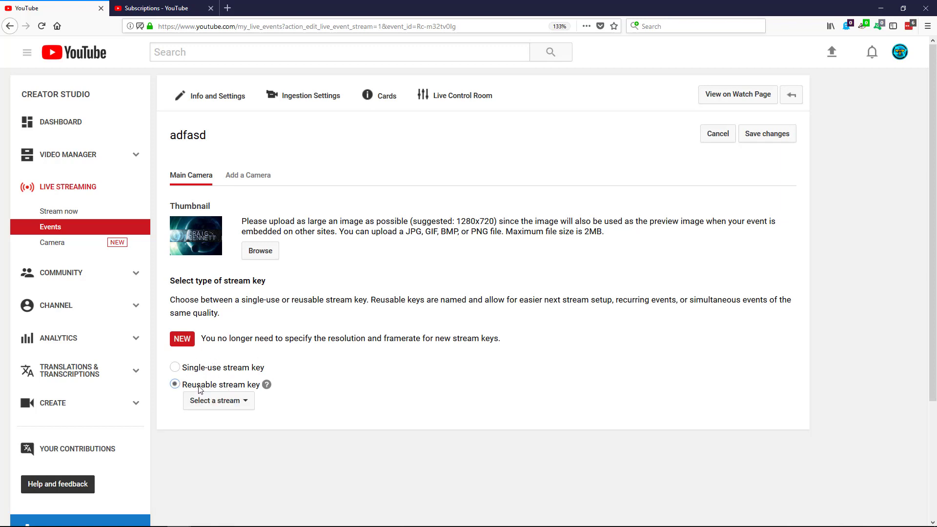
click(230, 401)
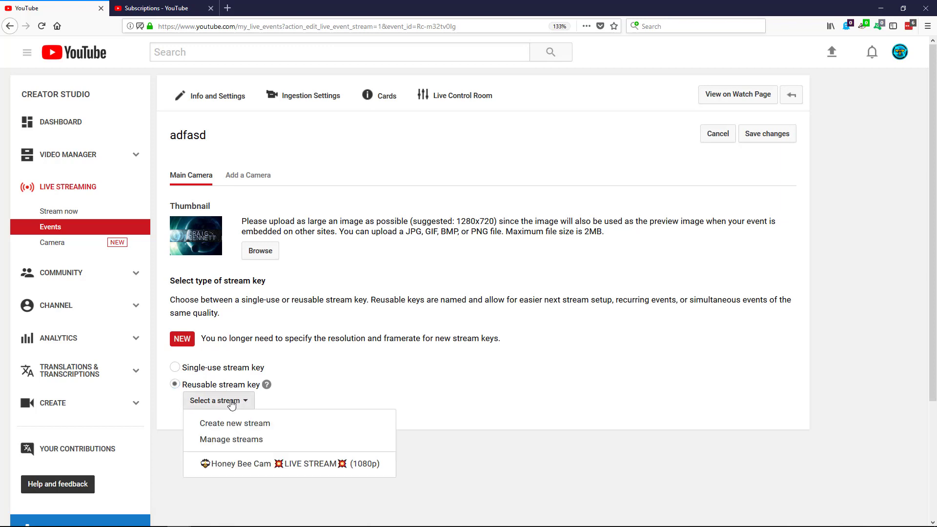
click(273, 424)
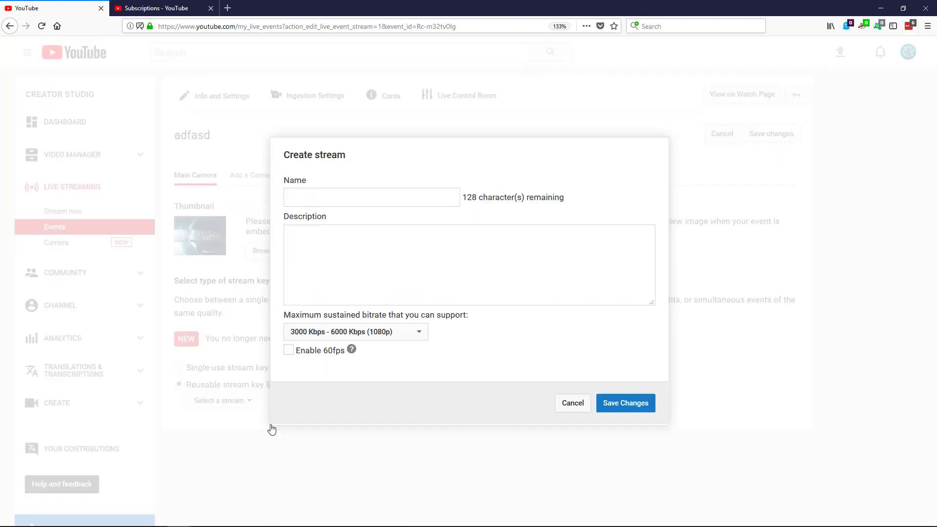
Name the new stream 'afsf' with the description 'afdfads'
click(332, 197)
text(afsf)
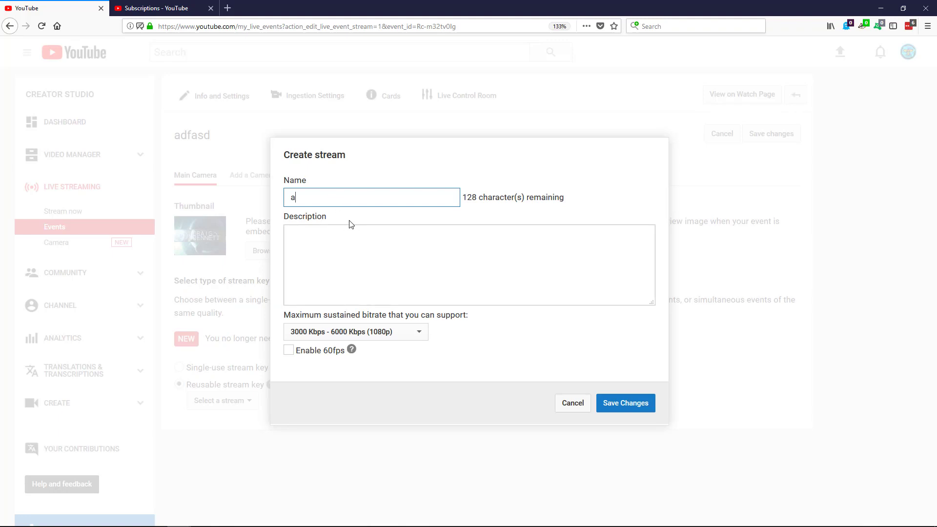
click(347, 245)
text(afdfads)
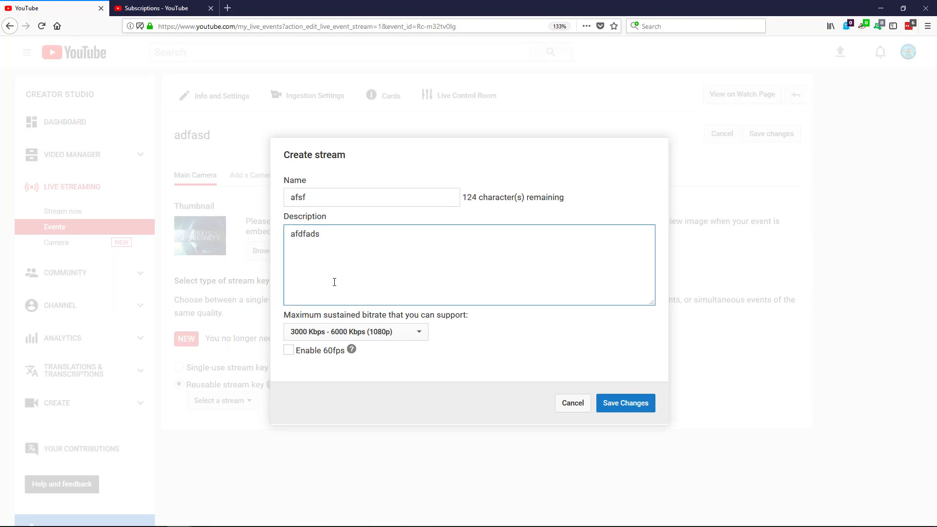
Keep the 3000–6000 Kbps (1080p) bitrate, leave 60fps off, and save the stream
click(392, 336)
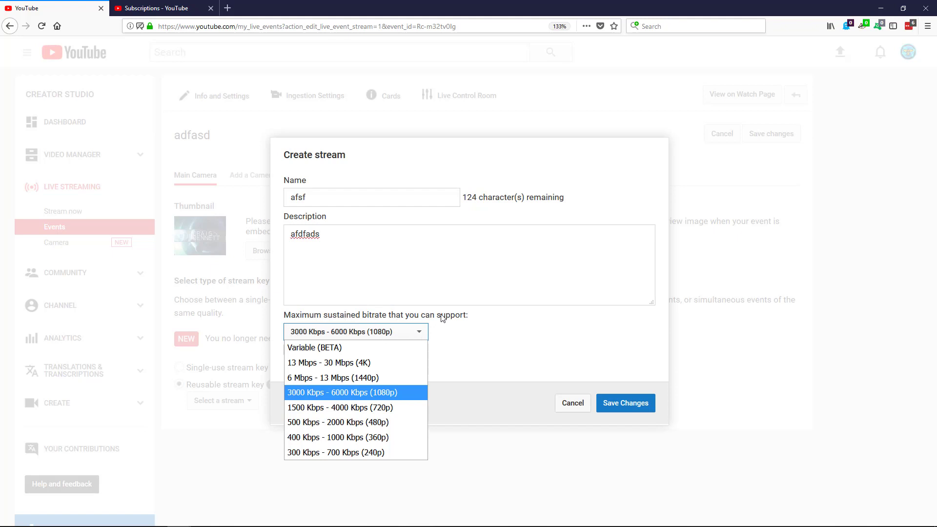
click(485, 317)
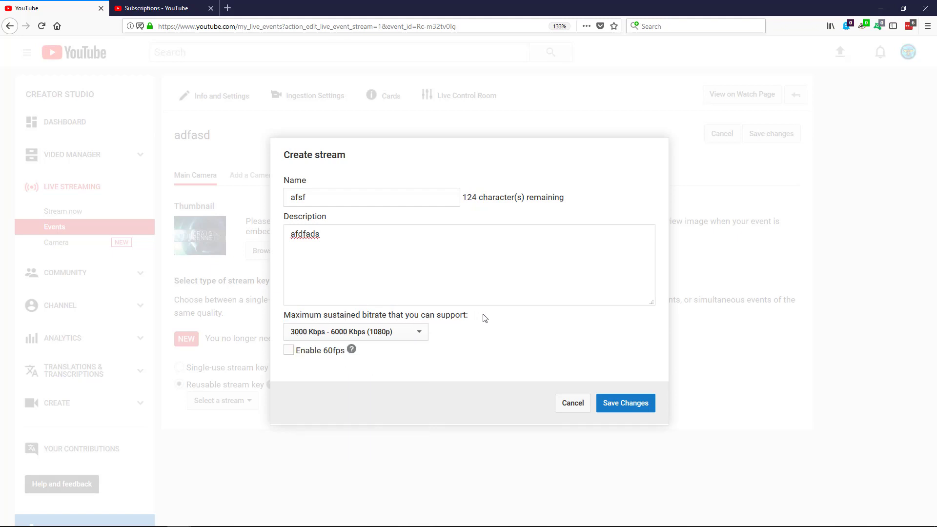
click(389, 333)
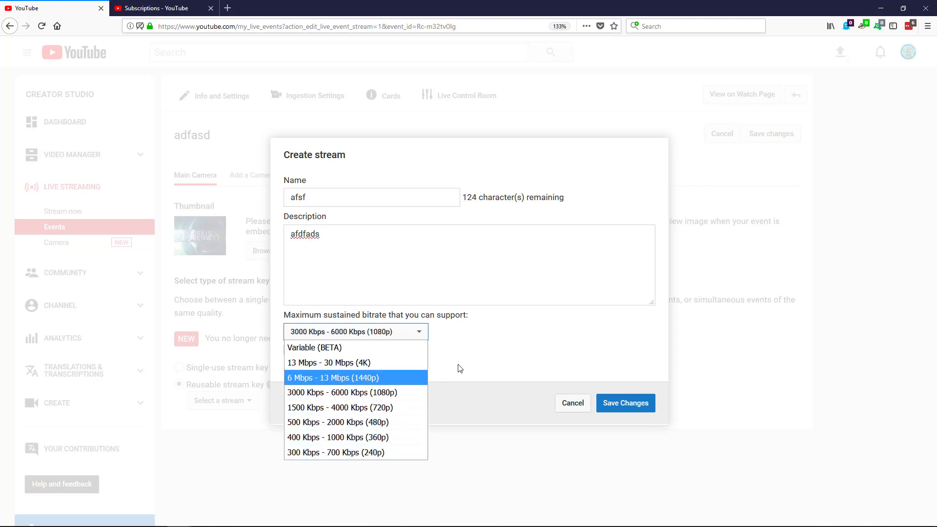
click(517, 336)
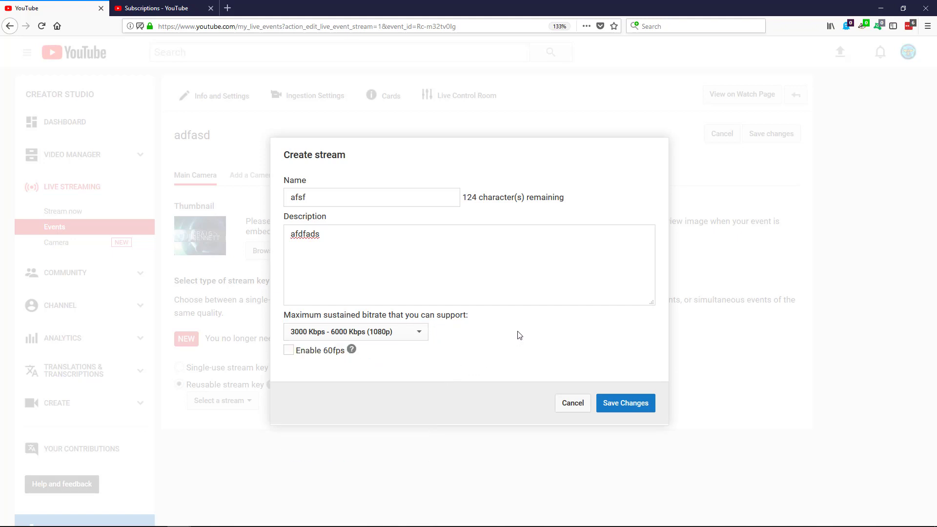
click(415, 336)
click(589, 330)
click(353, 350)
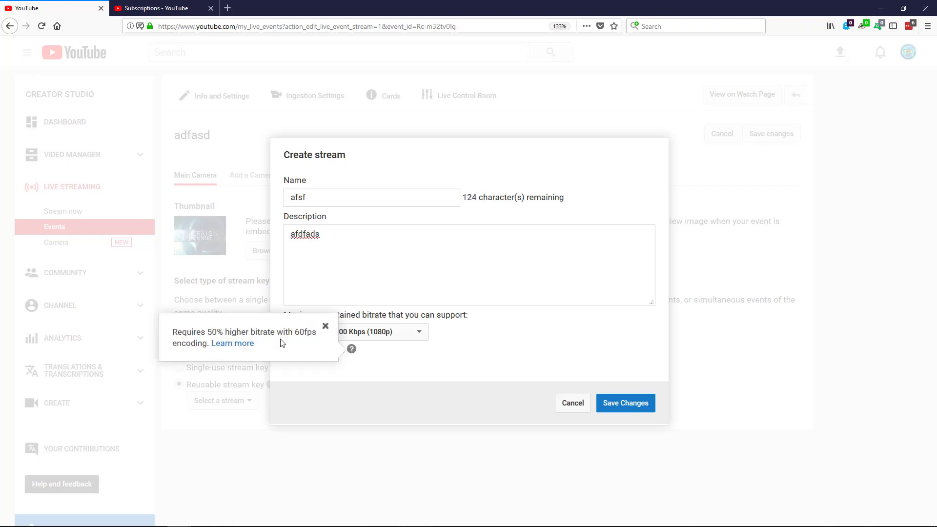
click(325, 326)
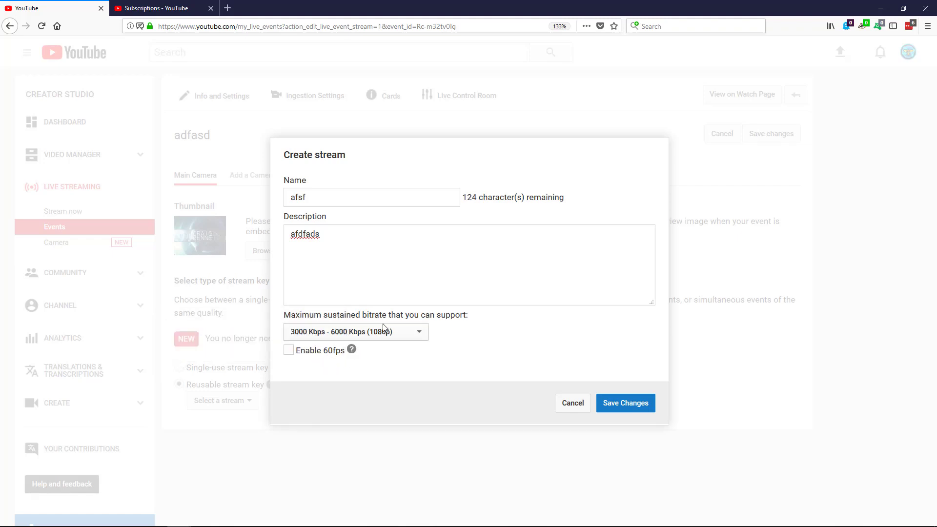
click(633, 406)
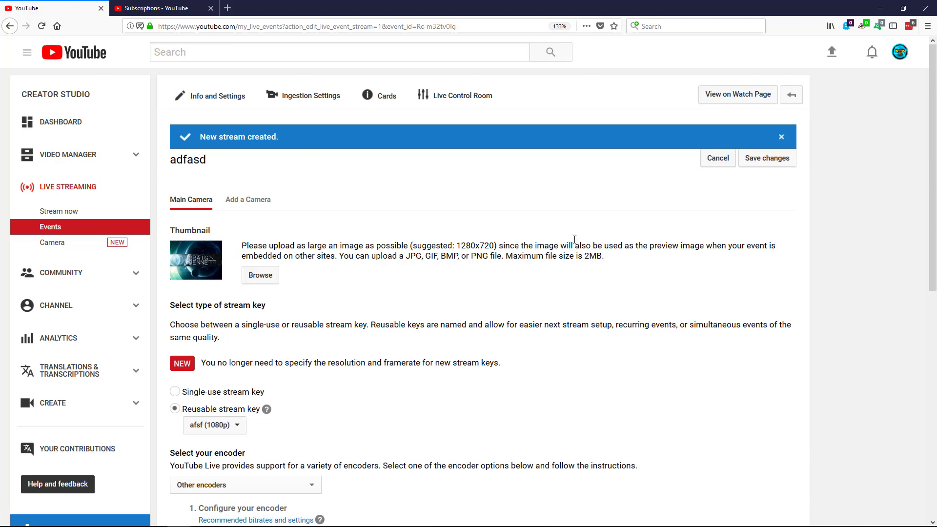
Copy the Stream Name key from the encoder section and switch to OBS Studio
scroll(521, 283, down, 3)
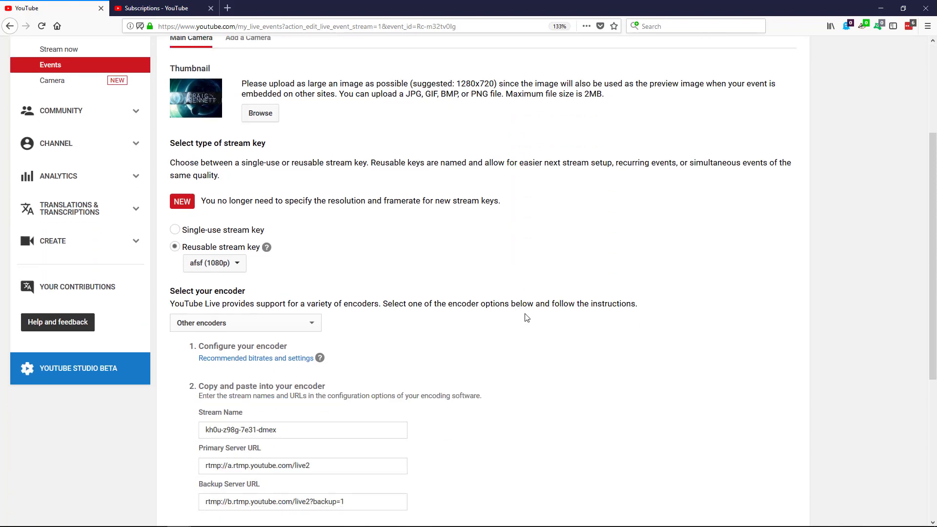
scroll(460, 340, down, 2)
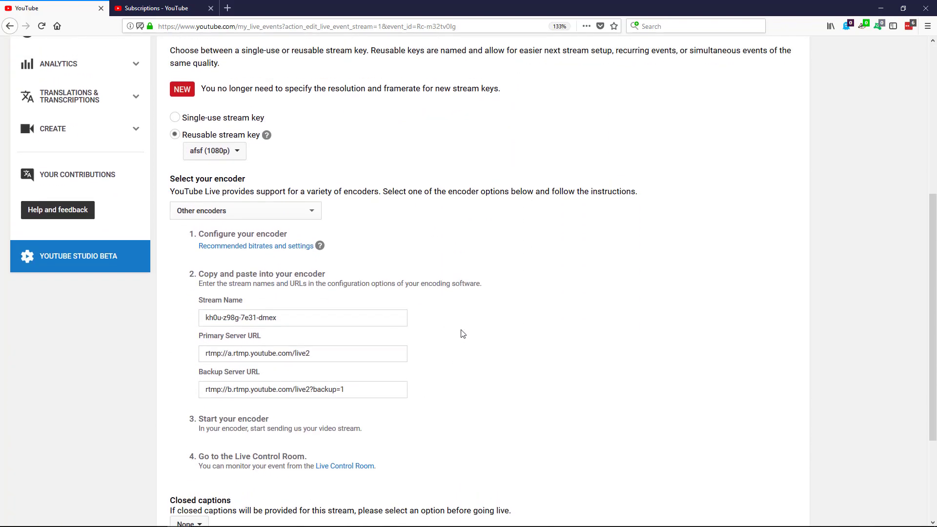
drag(270, 315, 194, 317)
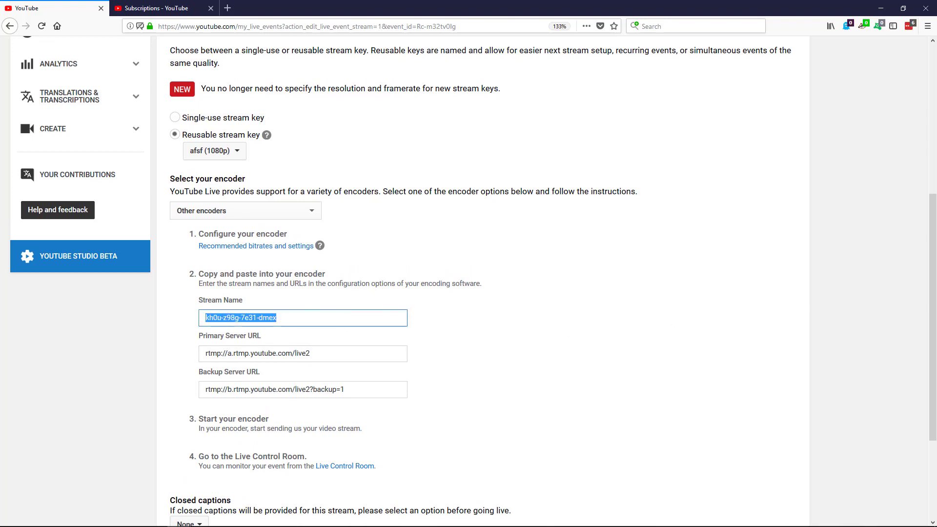
key(alt+Tab)
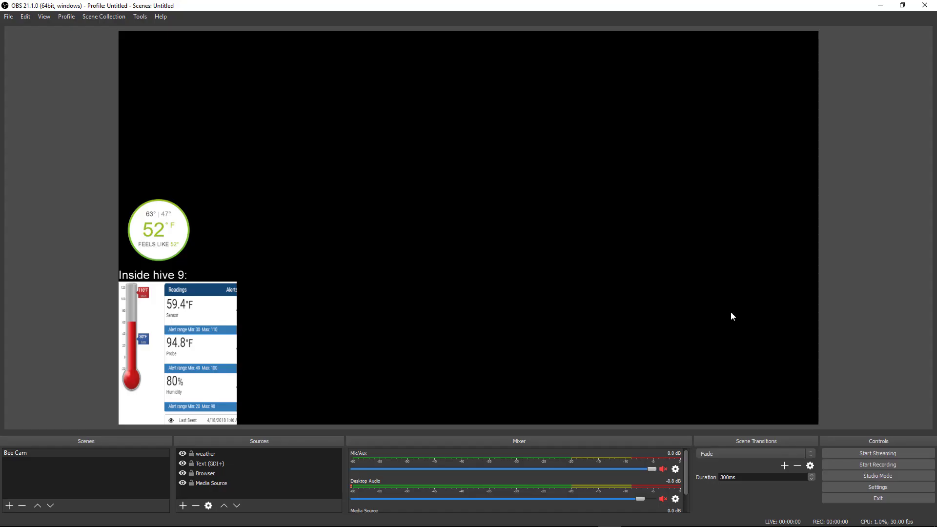
Check OBS's Stream settings showing YouTube with a key entered, cancel, and minimize OBS
click(9, 16)
click(27, 54)
click(246, 130)
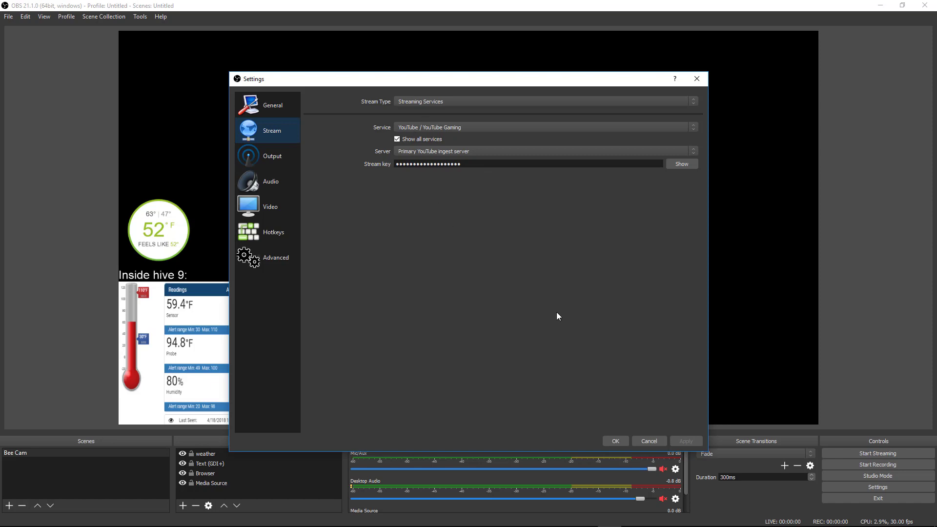
click(654, 440)
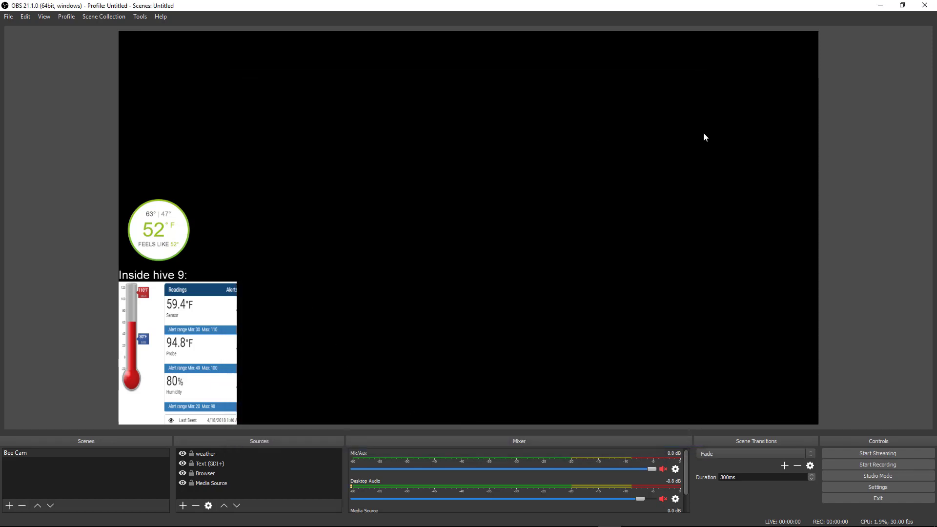
click(880, 5)
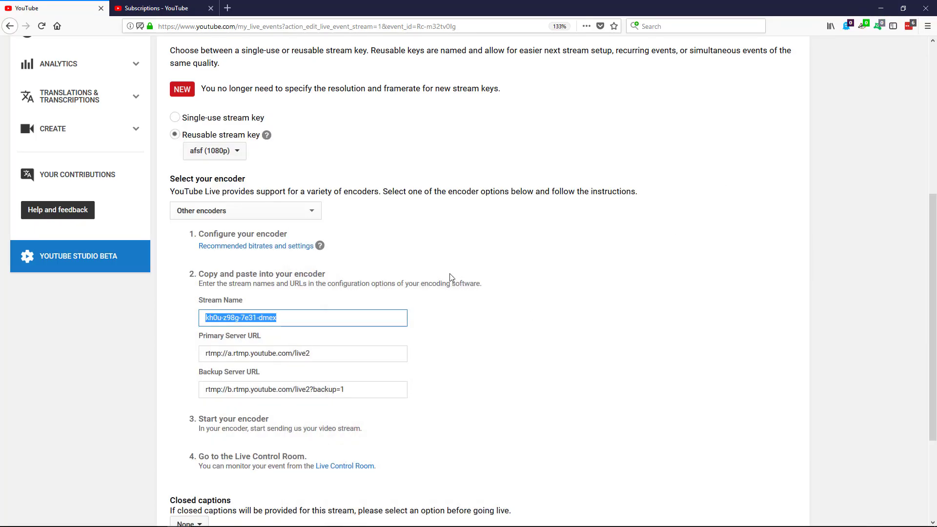
Keep Other encoders as the event's encoder
scroll(662, 357, up, 5)
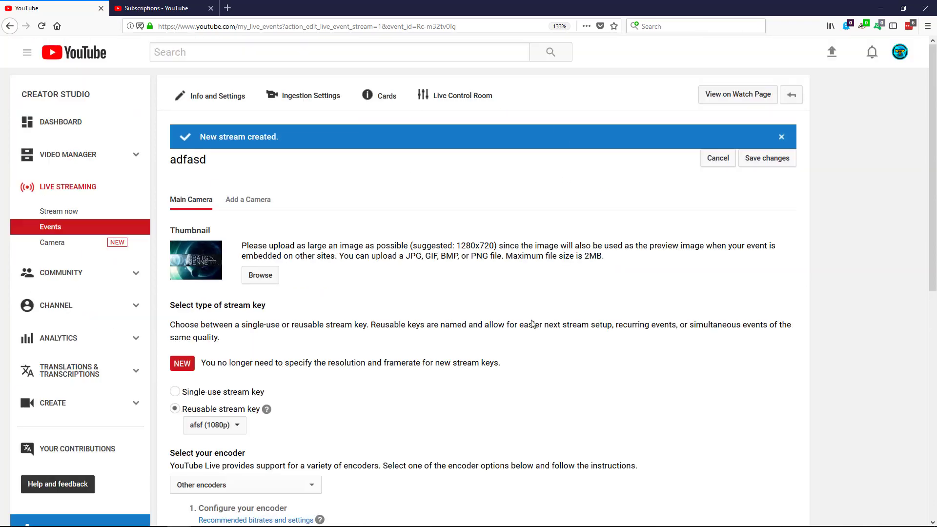
scroll(651, 366, down, 1)
scroll(651, 367, down, 3)
scroll(654, 369, up, 2)
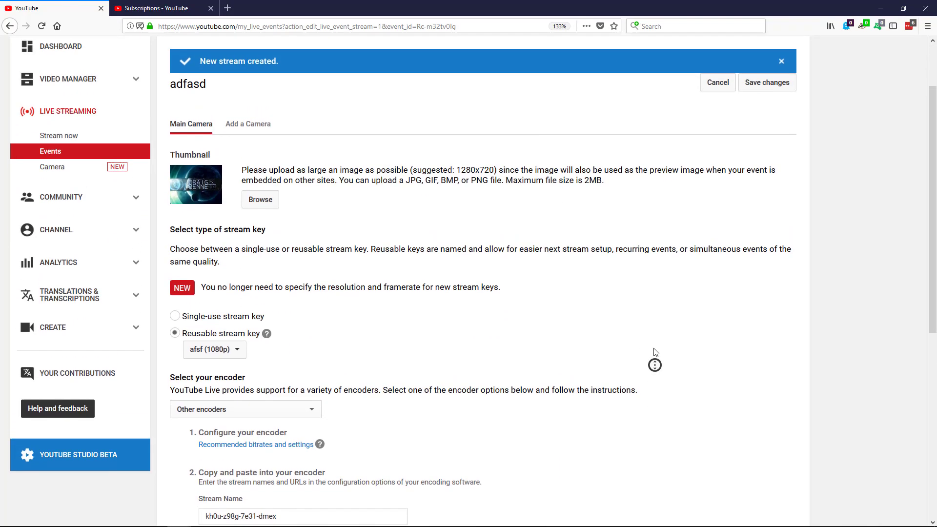
scroll(651, 390, down, 5)
scroll(643, 325, up, 1)
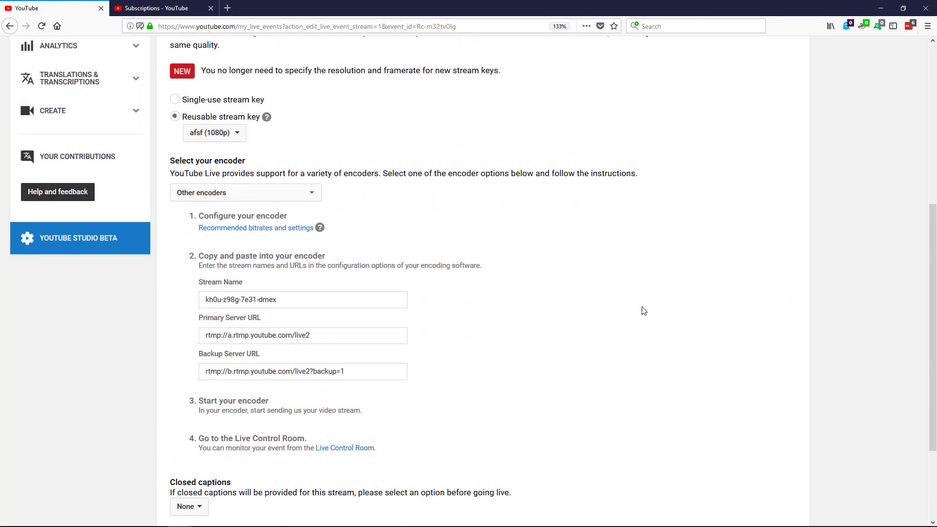
scroll(644, 322, up, 5)
scroll(634, 390, down, 8)
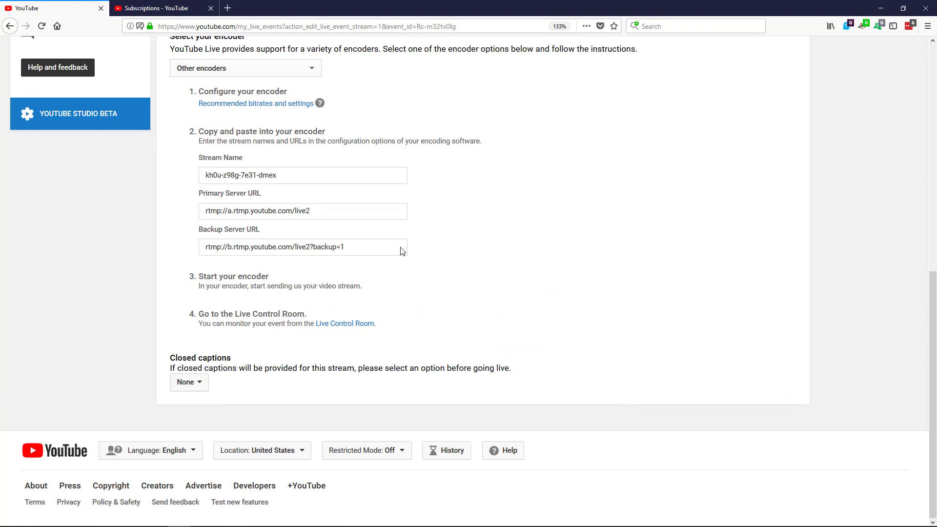
click(290, 71)
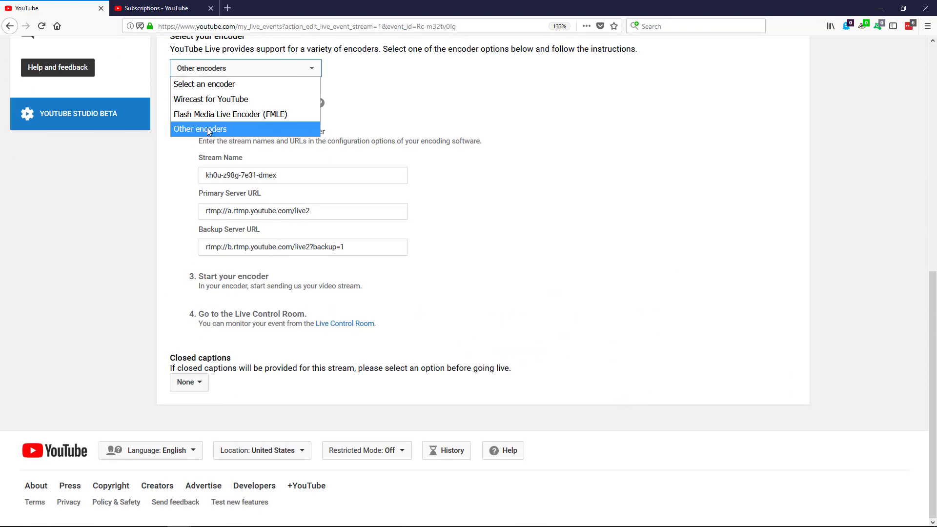
click(622, 303)
Open the reusable stream key list showing afsf (1080p)
scroll(625, 305, up, 1)
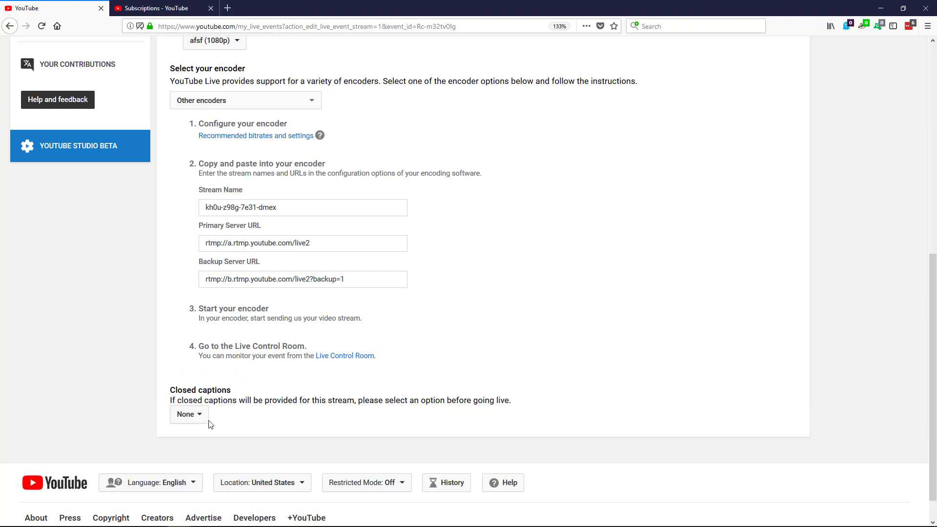
middle_click(632, 393)
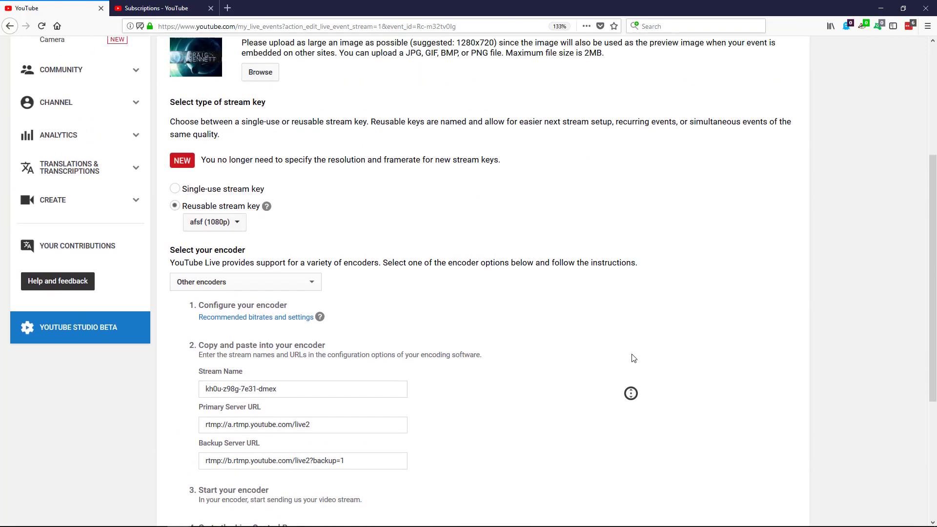
middle_click(635, 351)
middle_click(636, 349)
middle_click(644, 236)
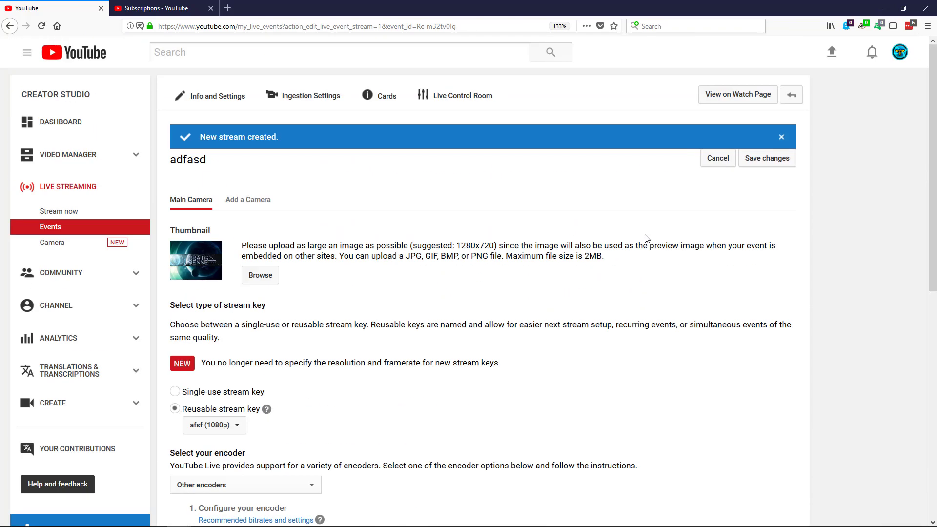
click(211, 426)
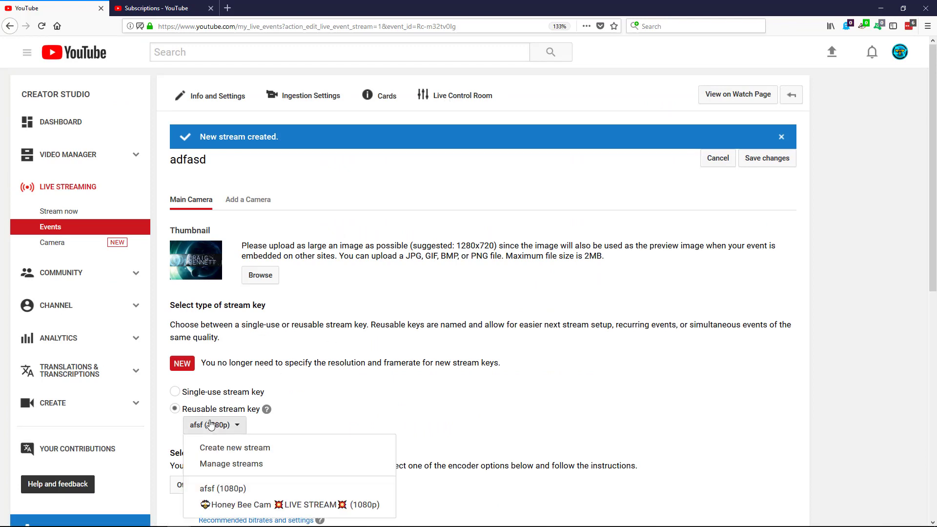
Try deleting the afsf stream under Manage streams; YouTube refuses since it's in use
click(263, 464)
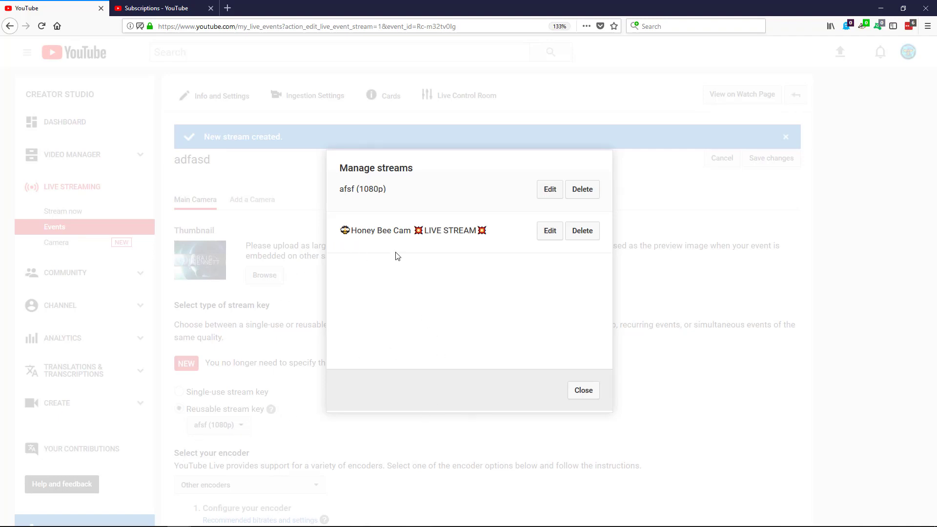
click(588, 195)
click(609, 322)
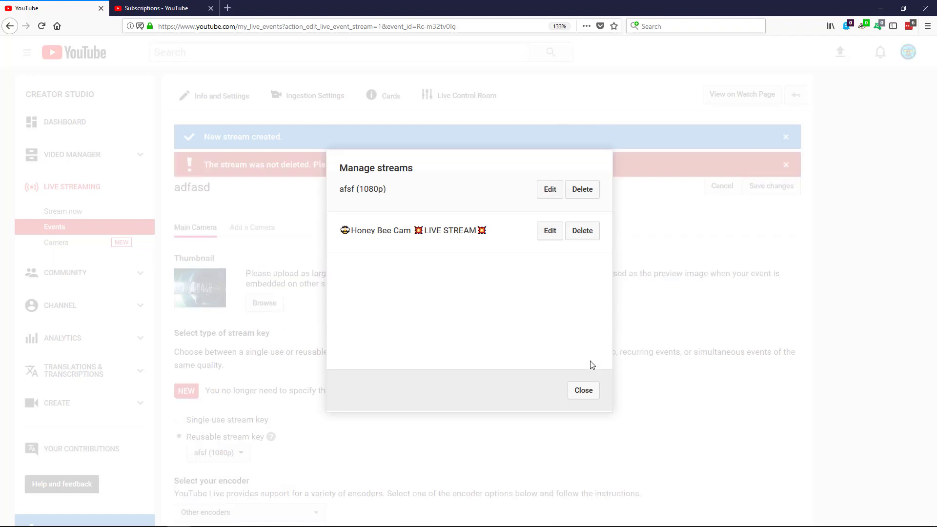
click(583, 393)
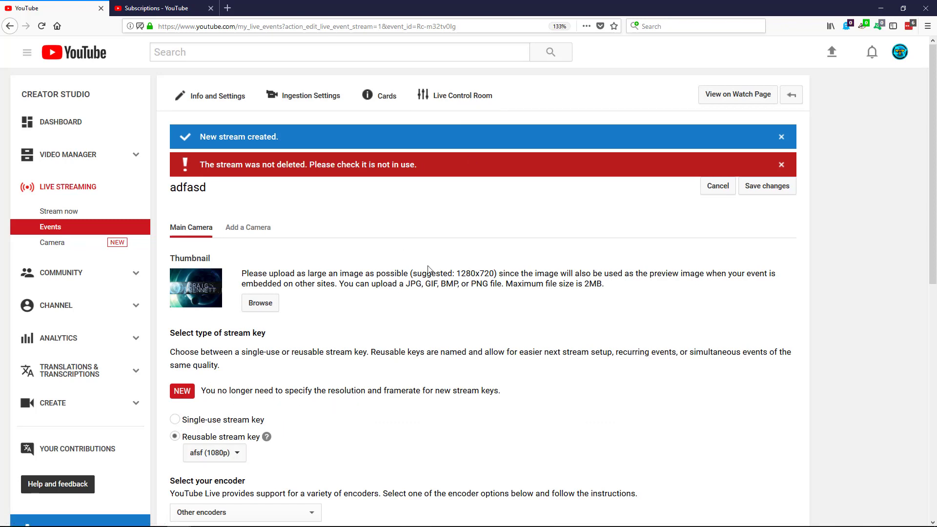
scroll(488, 239, down, 3)
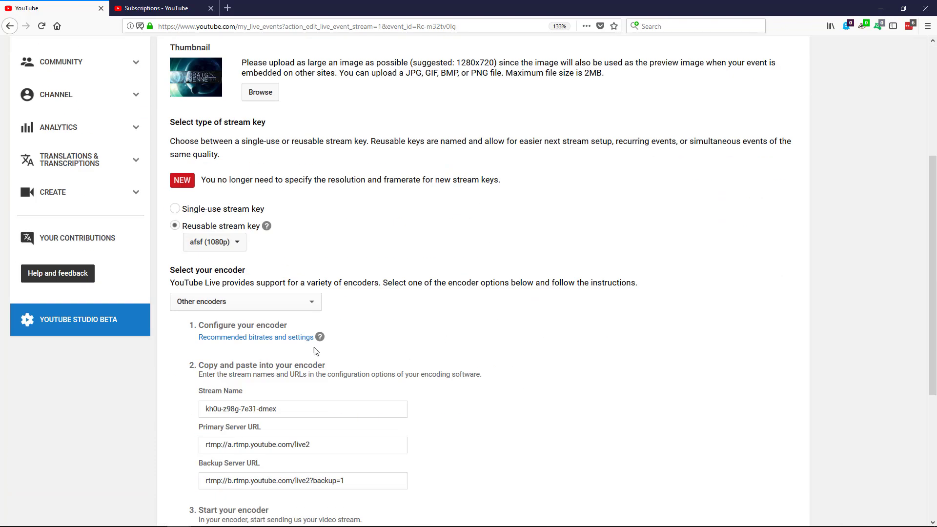
click(286, 406)
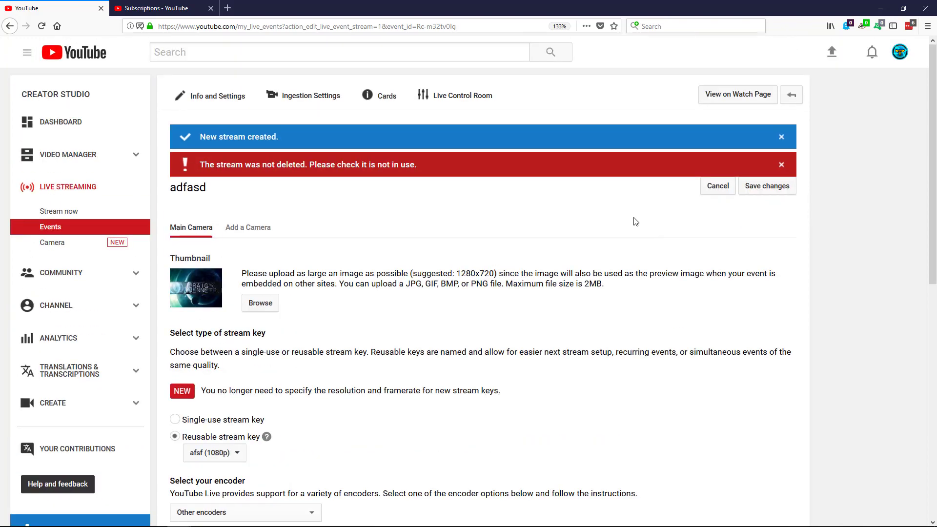
Open the adfasd control room and inspect its NO DATA status and view stats
click(446, 105)
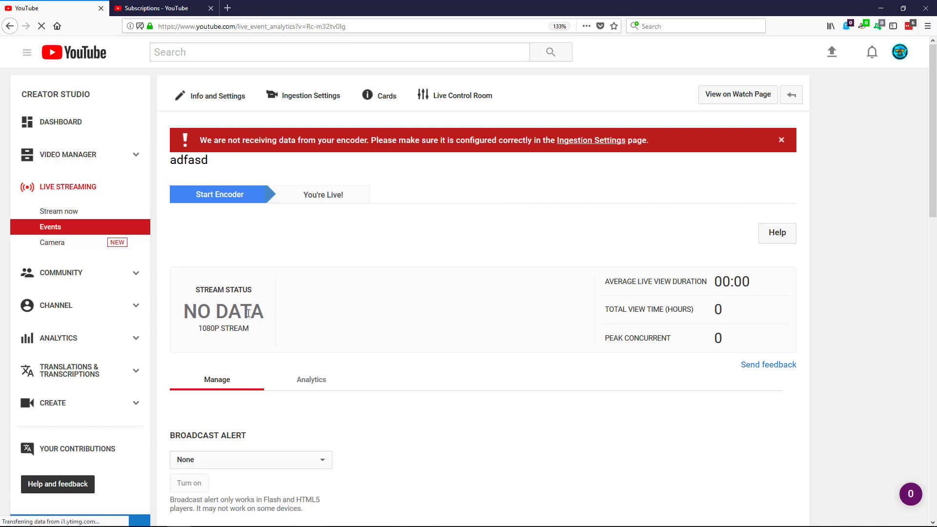
drag(199, 287, 282, 324)
click(291, 327)
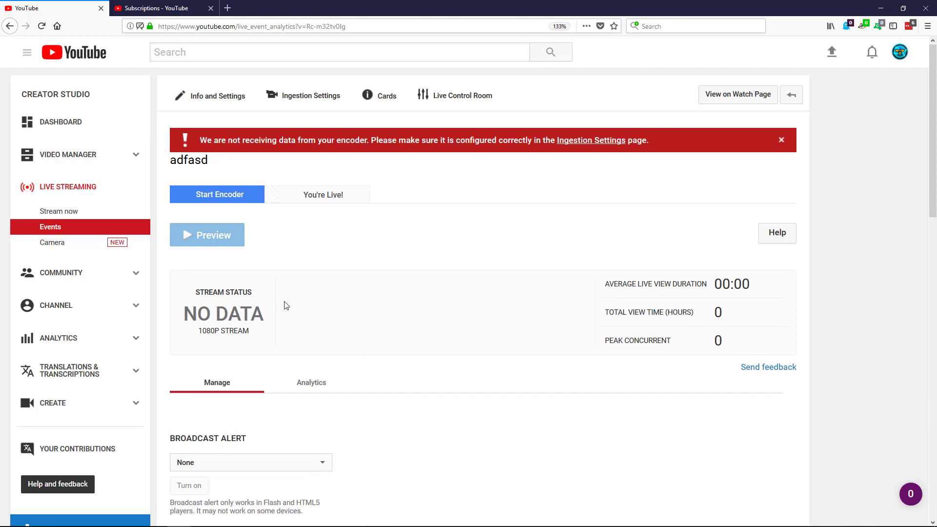
drag(598, 283, 705, 325)
click(517, 308)
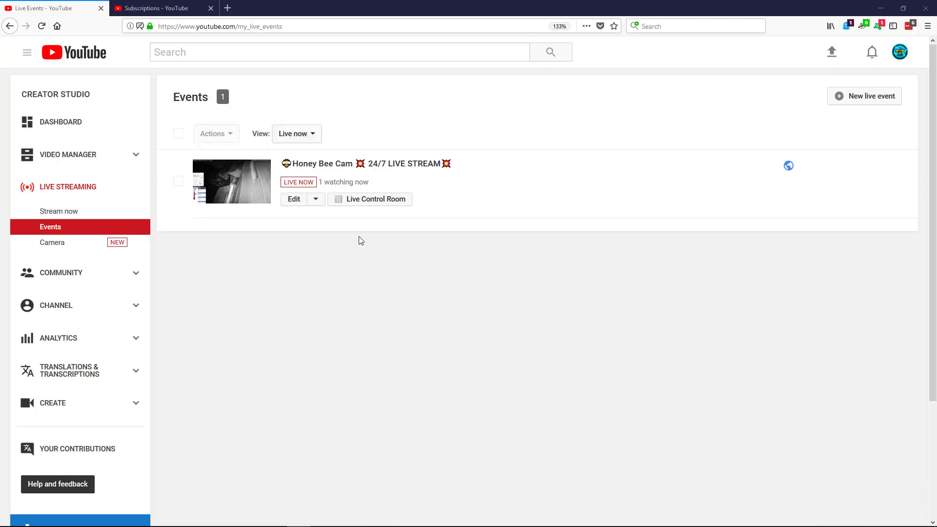
Open the Honey Bee Cam 24/7 event's Live Control Room from the Events list
click(377, 199)
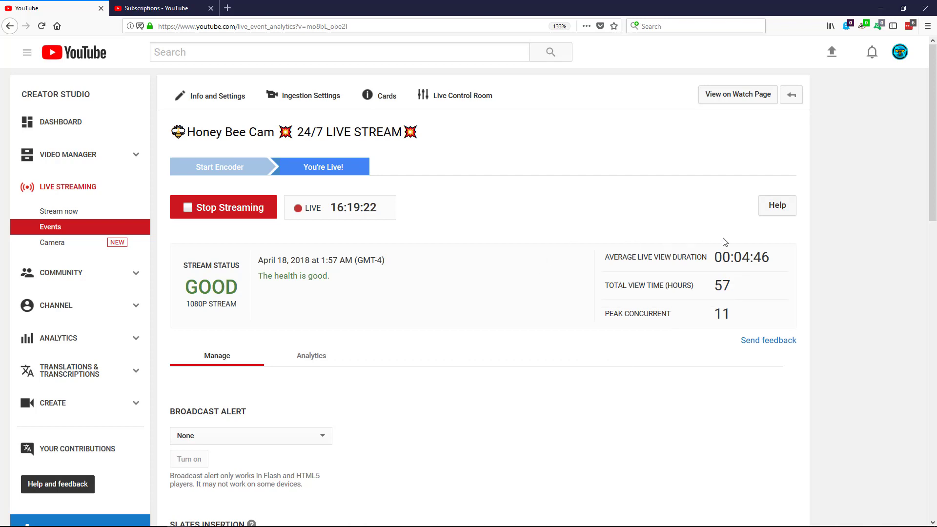
mouse_move(621, 257)
scroll(505, 303, down, 2)
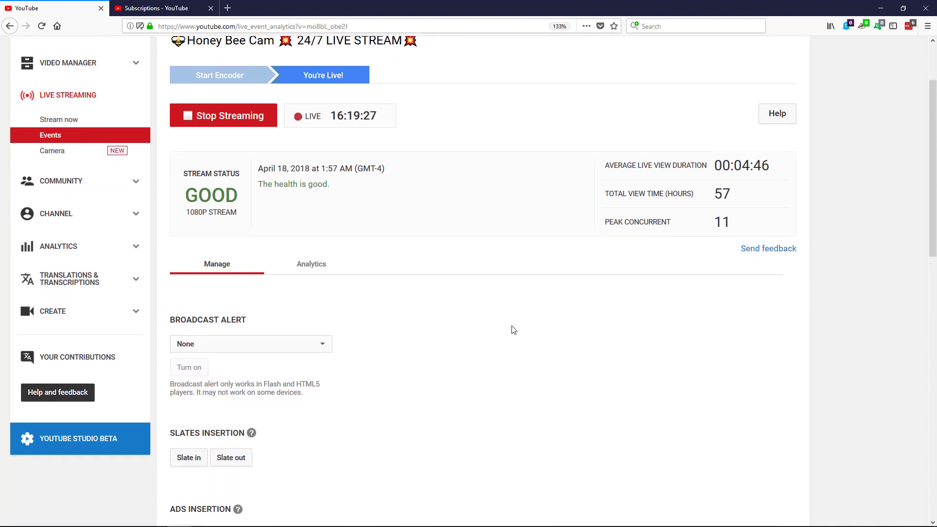
scroll(522, 344, down, 3)
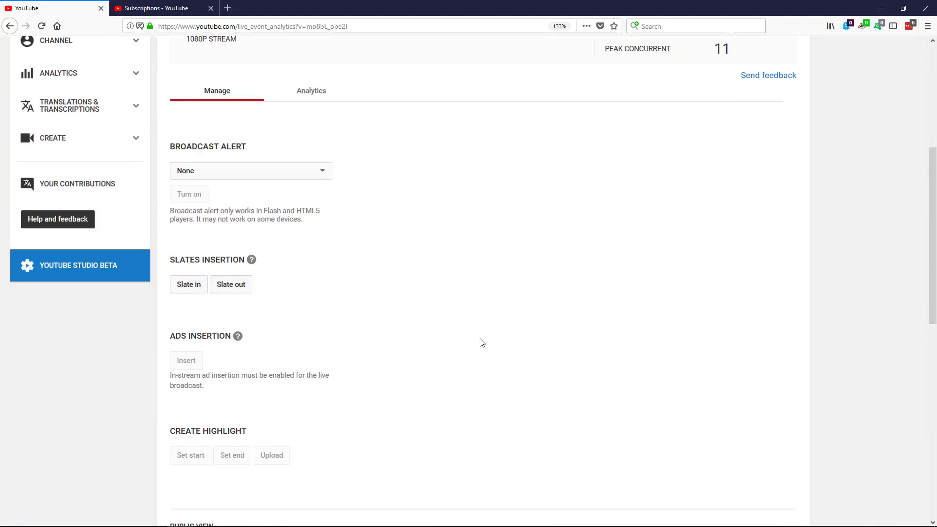
click(272, 176)
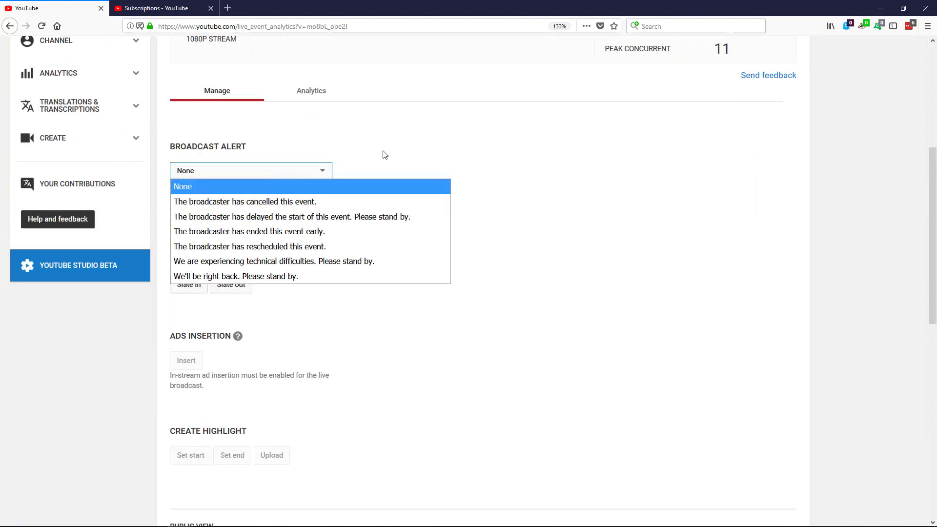
click(381, 154)
click(269, 172)
click(470, 151)
scroll(494, 249, down, 3)
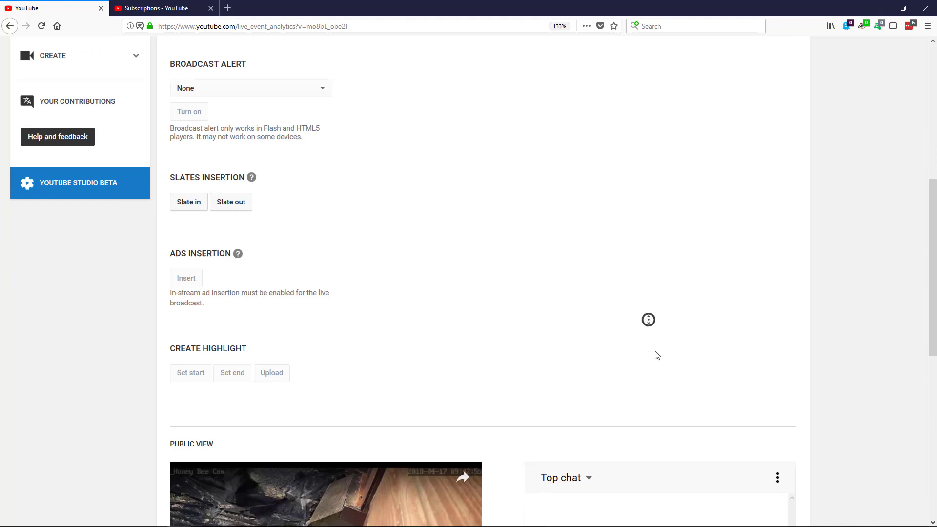
scroll(651, 315, down, 5)
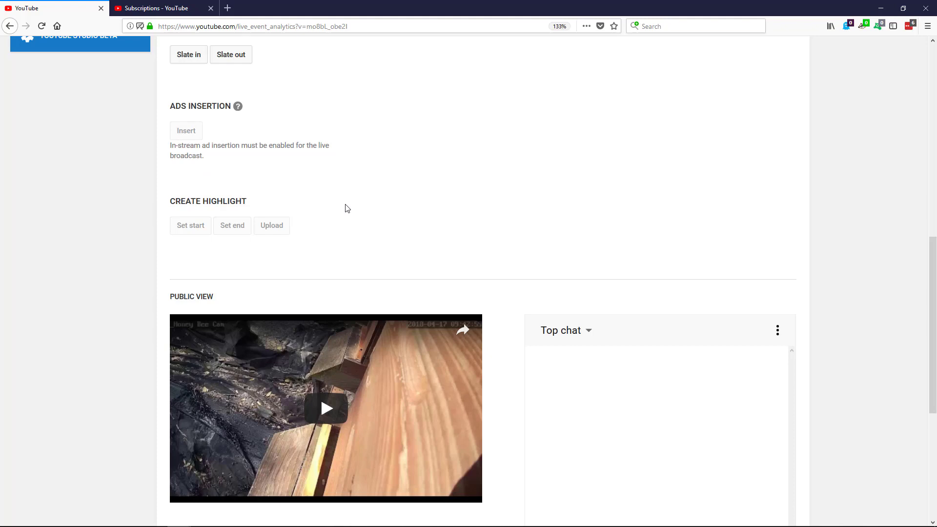
Play the public view and seek back to about 3:29:20, then 3:20:36 before live
click(326, 421)
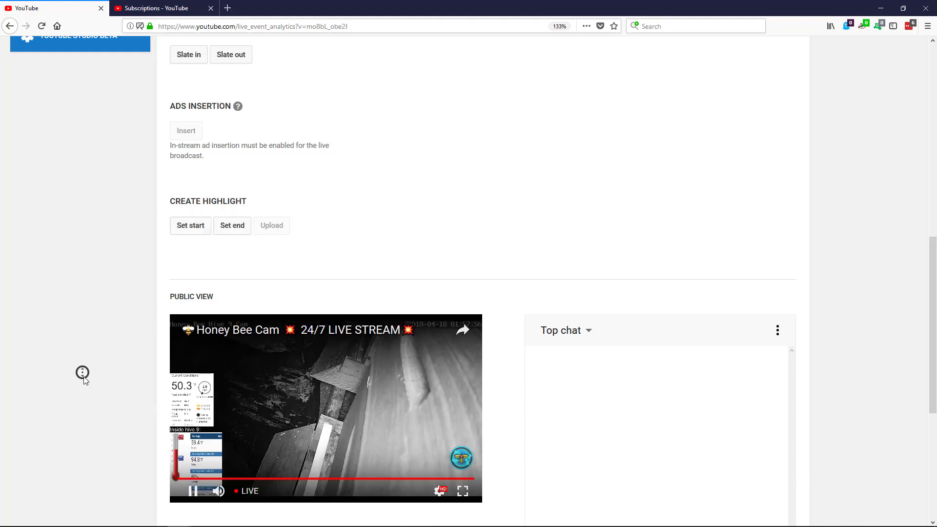
scroll(110, 405, down, 2)
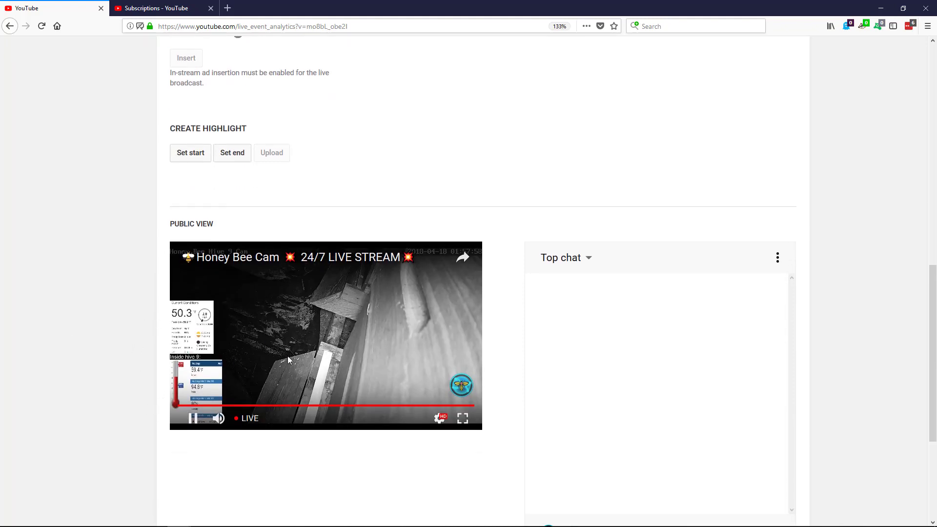
click(211, 405)
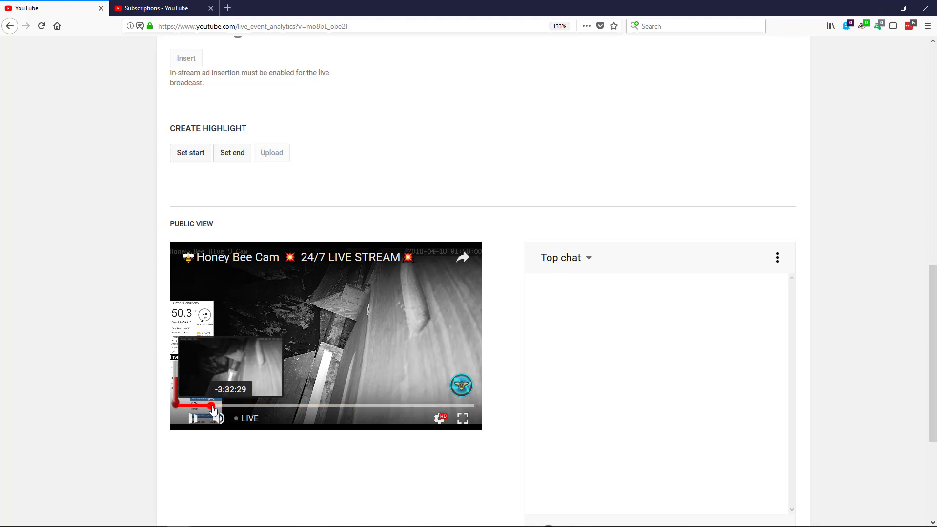
mouse_move(212, 409)
mouse_down()
mouse_move(247, 406)
mouse_move(188, 409)
mouse_move(187, 398)
mouse_move(212, 408)
mouse_up()
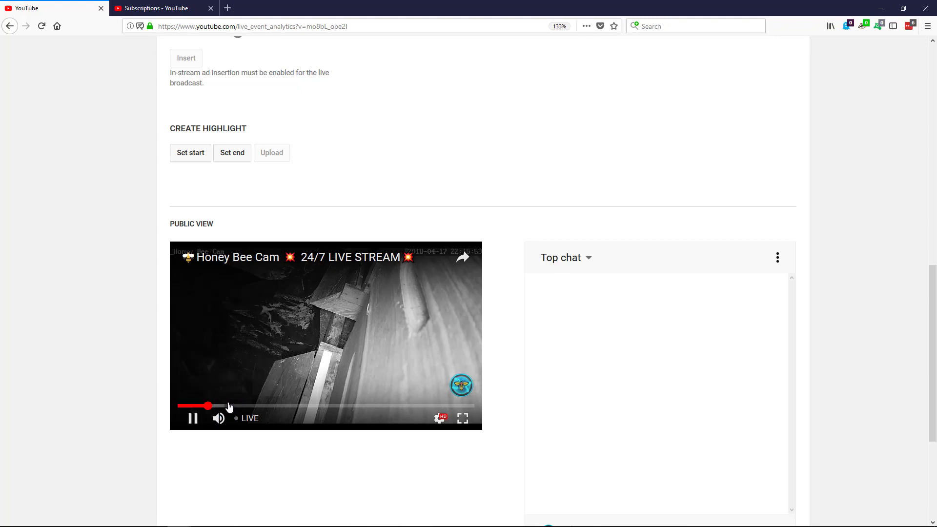
click(223, 406)
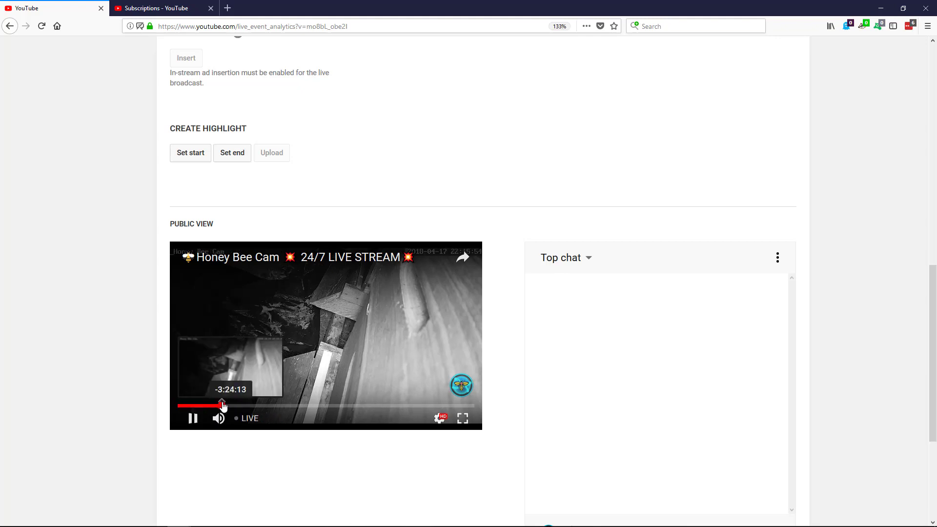
click(226, 406)
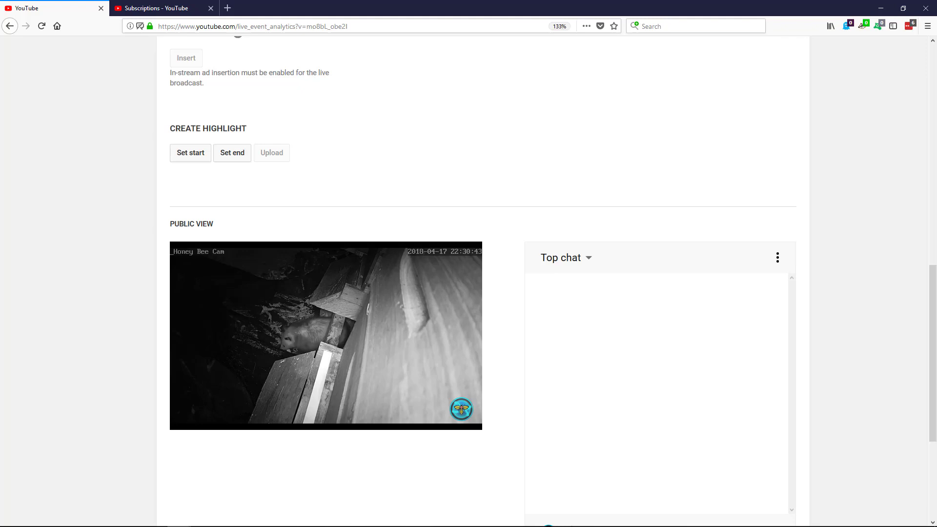
Pause playback, jump to a later point, and return to the top of the page
mouse_move(245, 284)
click(229, 335)
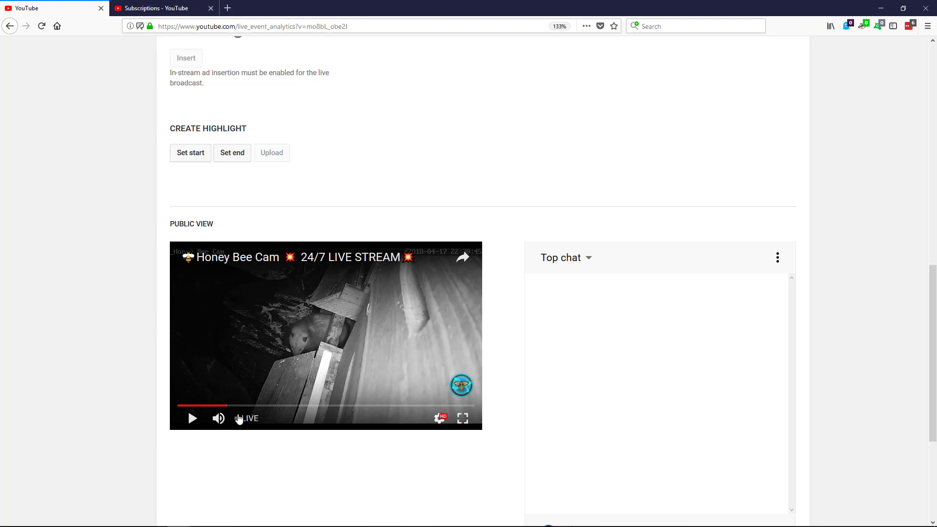
click(239, 405)
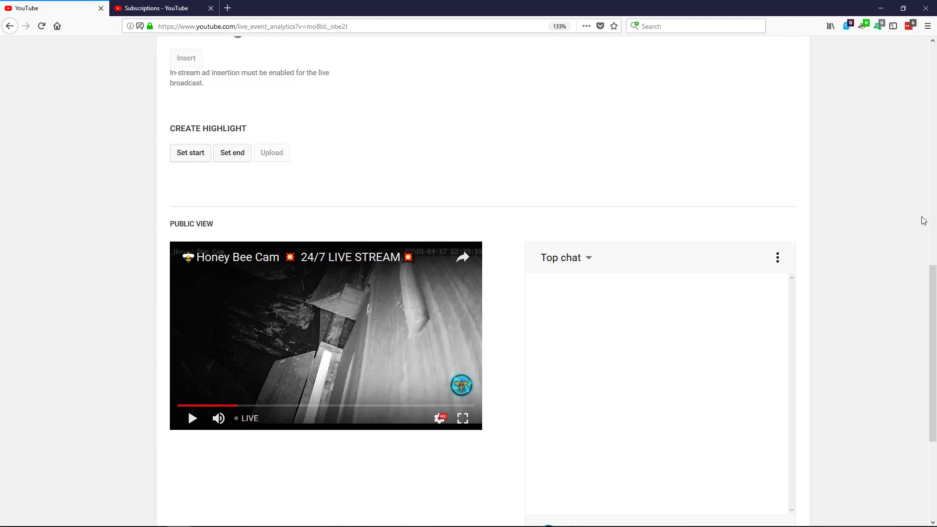
scroll(933, 239, up, 10)
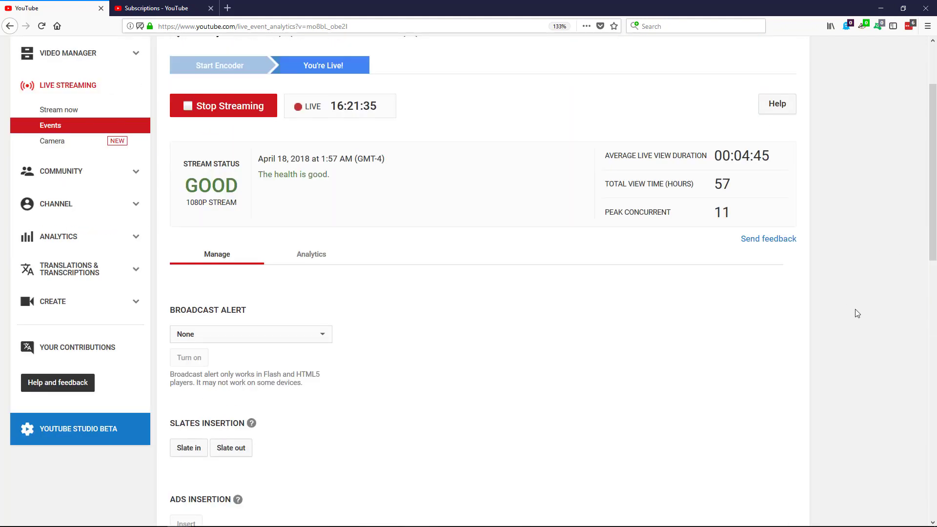
Show the stream's Analytics tab and browse the viewer statistics chart
click(316, 264)
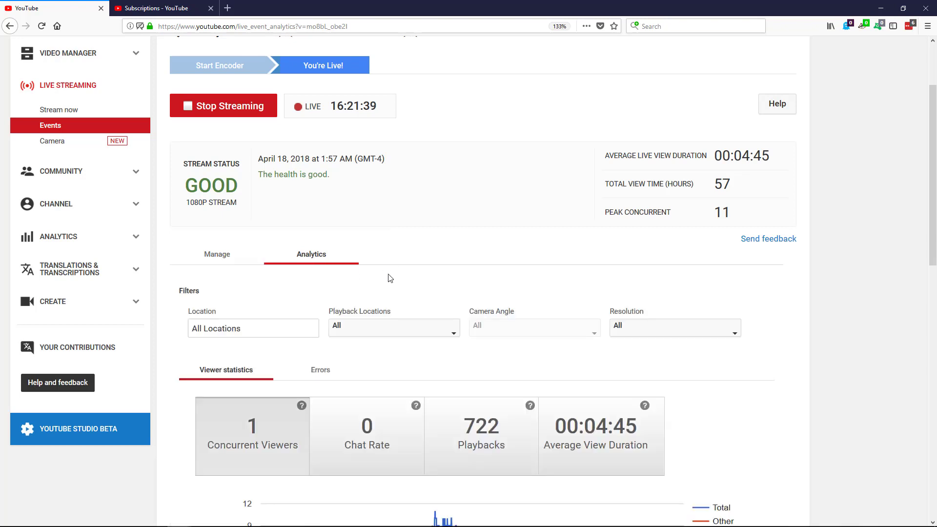
drag(932, 146, 914, 226)
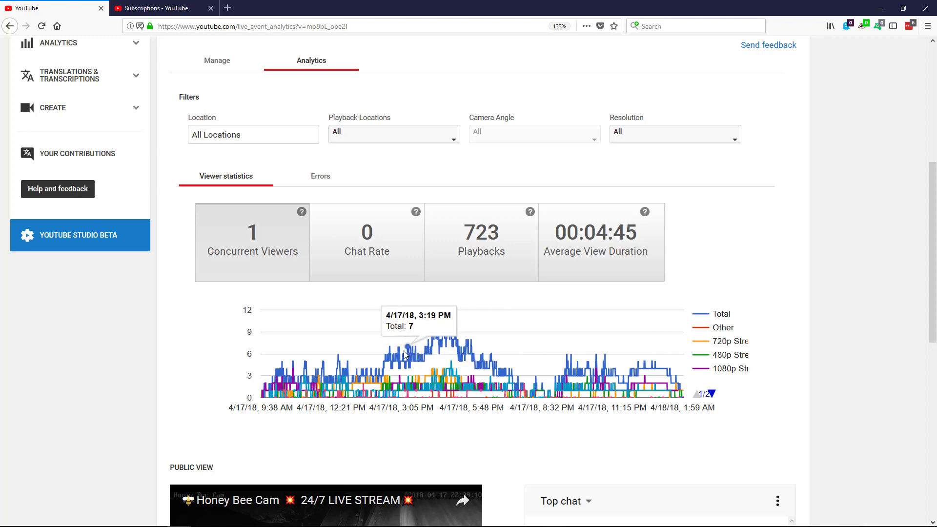
scroll(851, 302, down, 3)
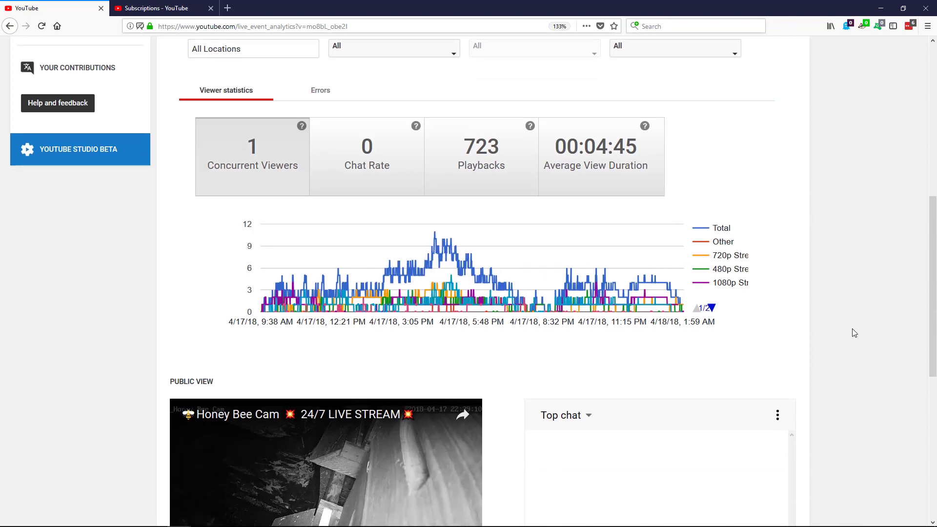
scroll(865, 361, down, 3)
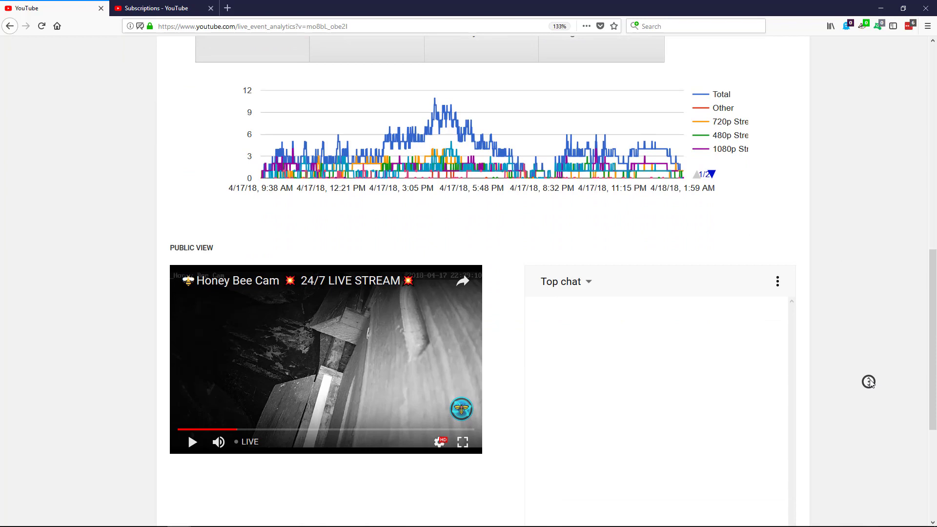
scroll(868, 381, up, 3)
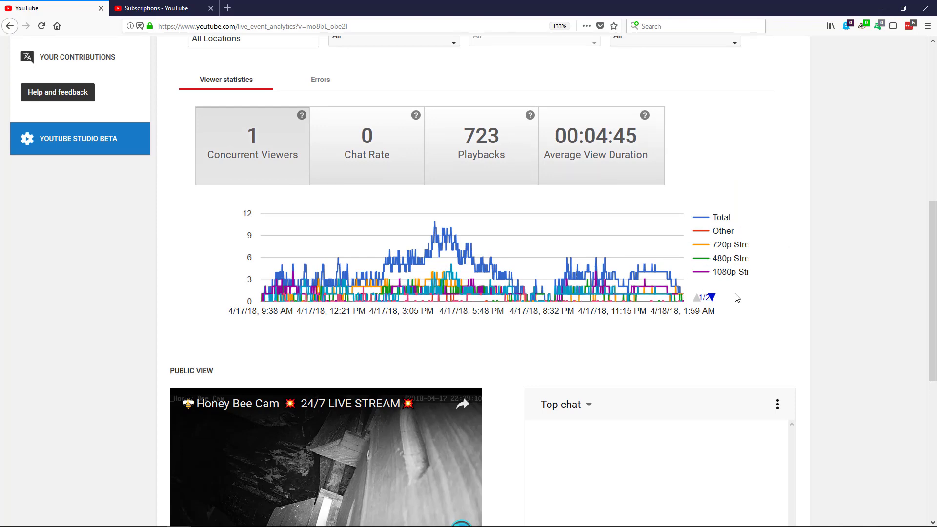
scroll(849, 375, down, 2)
scroll(853, 390, down, 5)
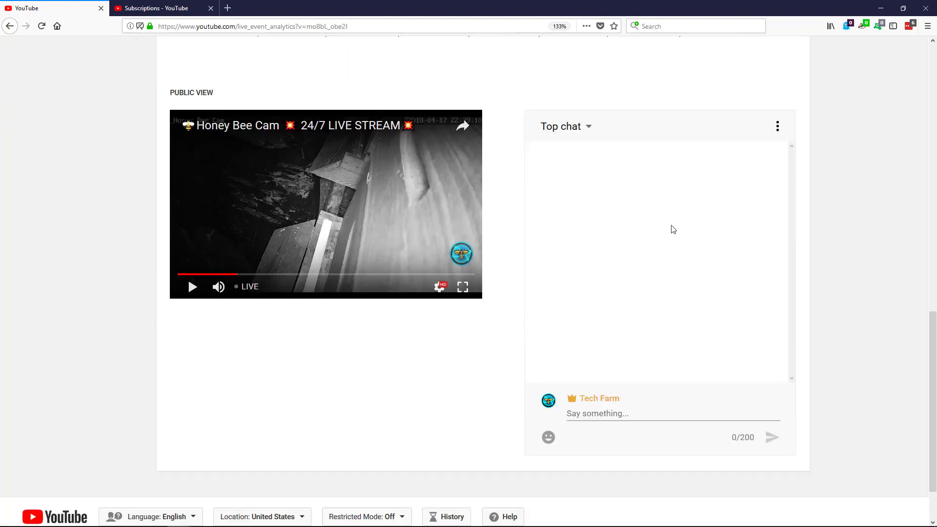
middle_click(886, 368)
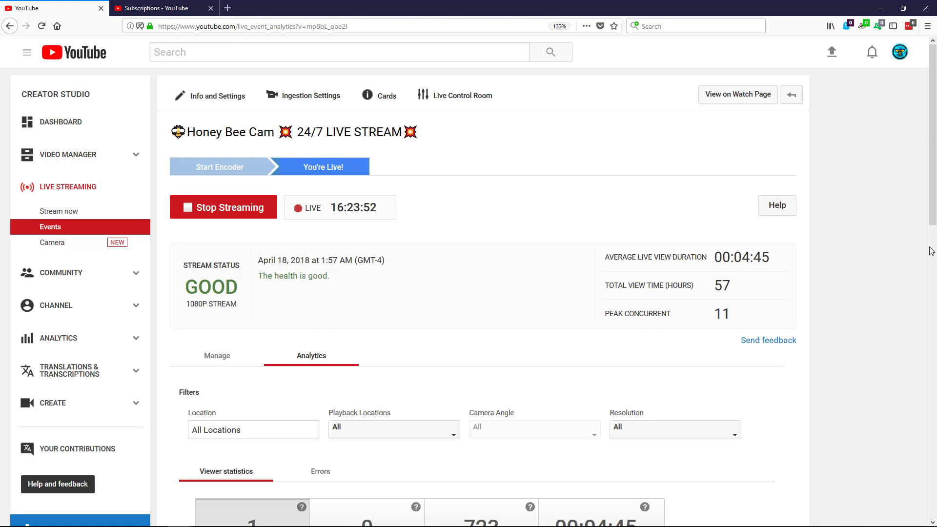
Minimize Firefox, the remote OBS view, Multiplicity and VLC to show the desktop
click(883, 8)
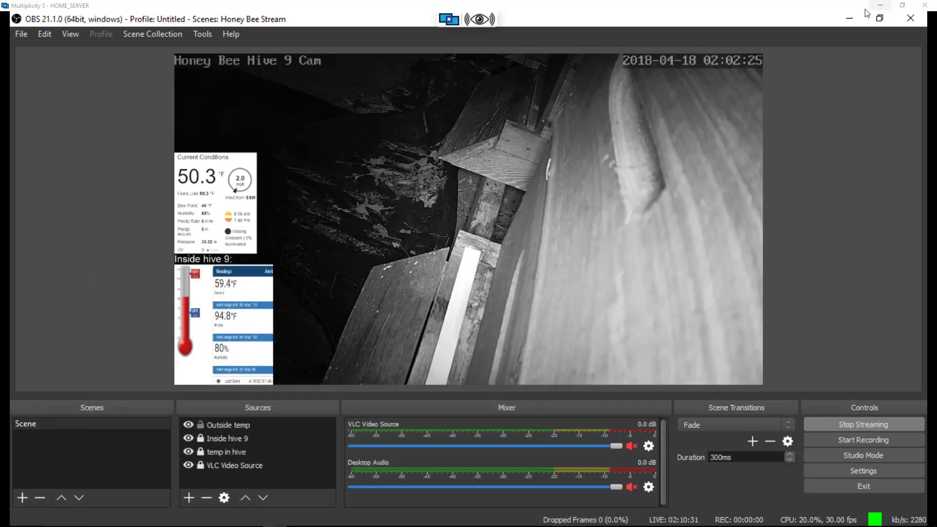
click(881, 7)
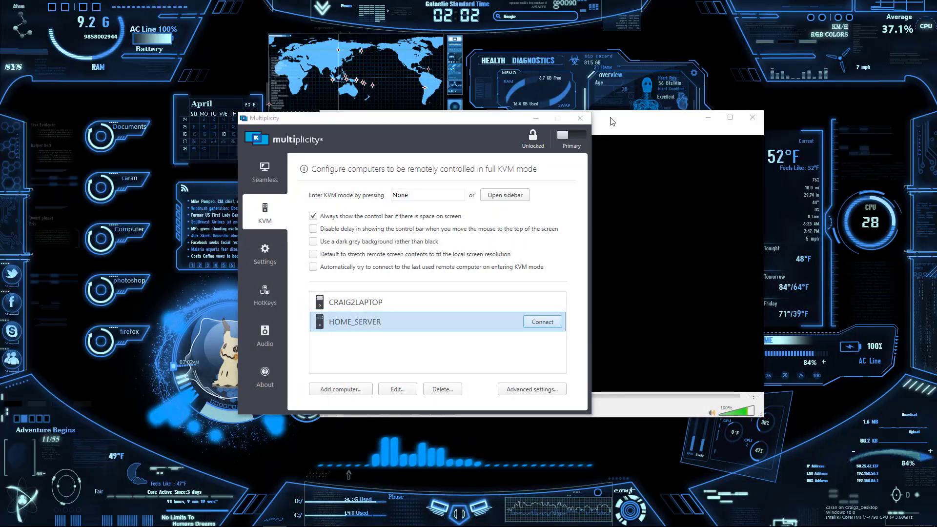
click(535, 119)
click(707, 119)
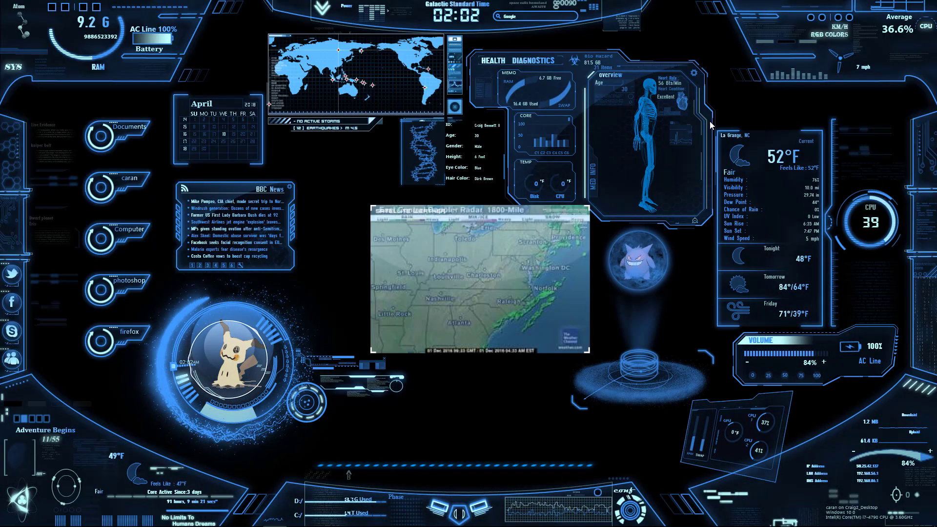